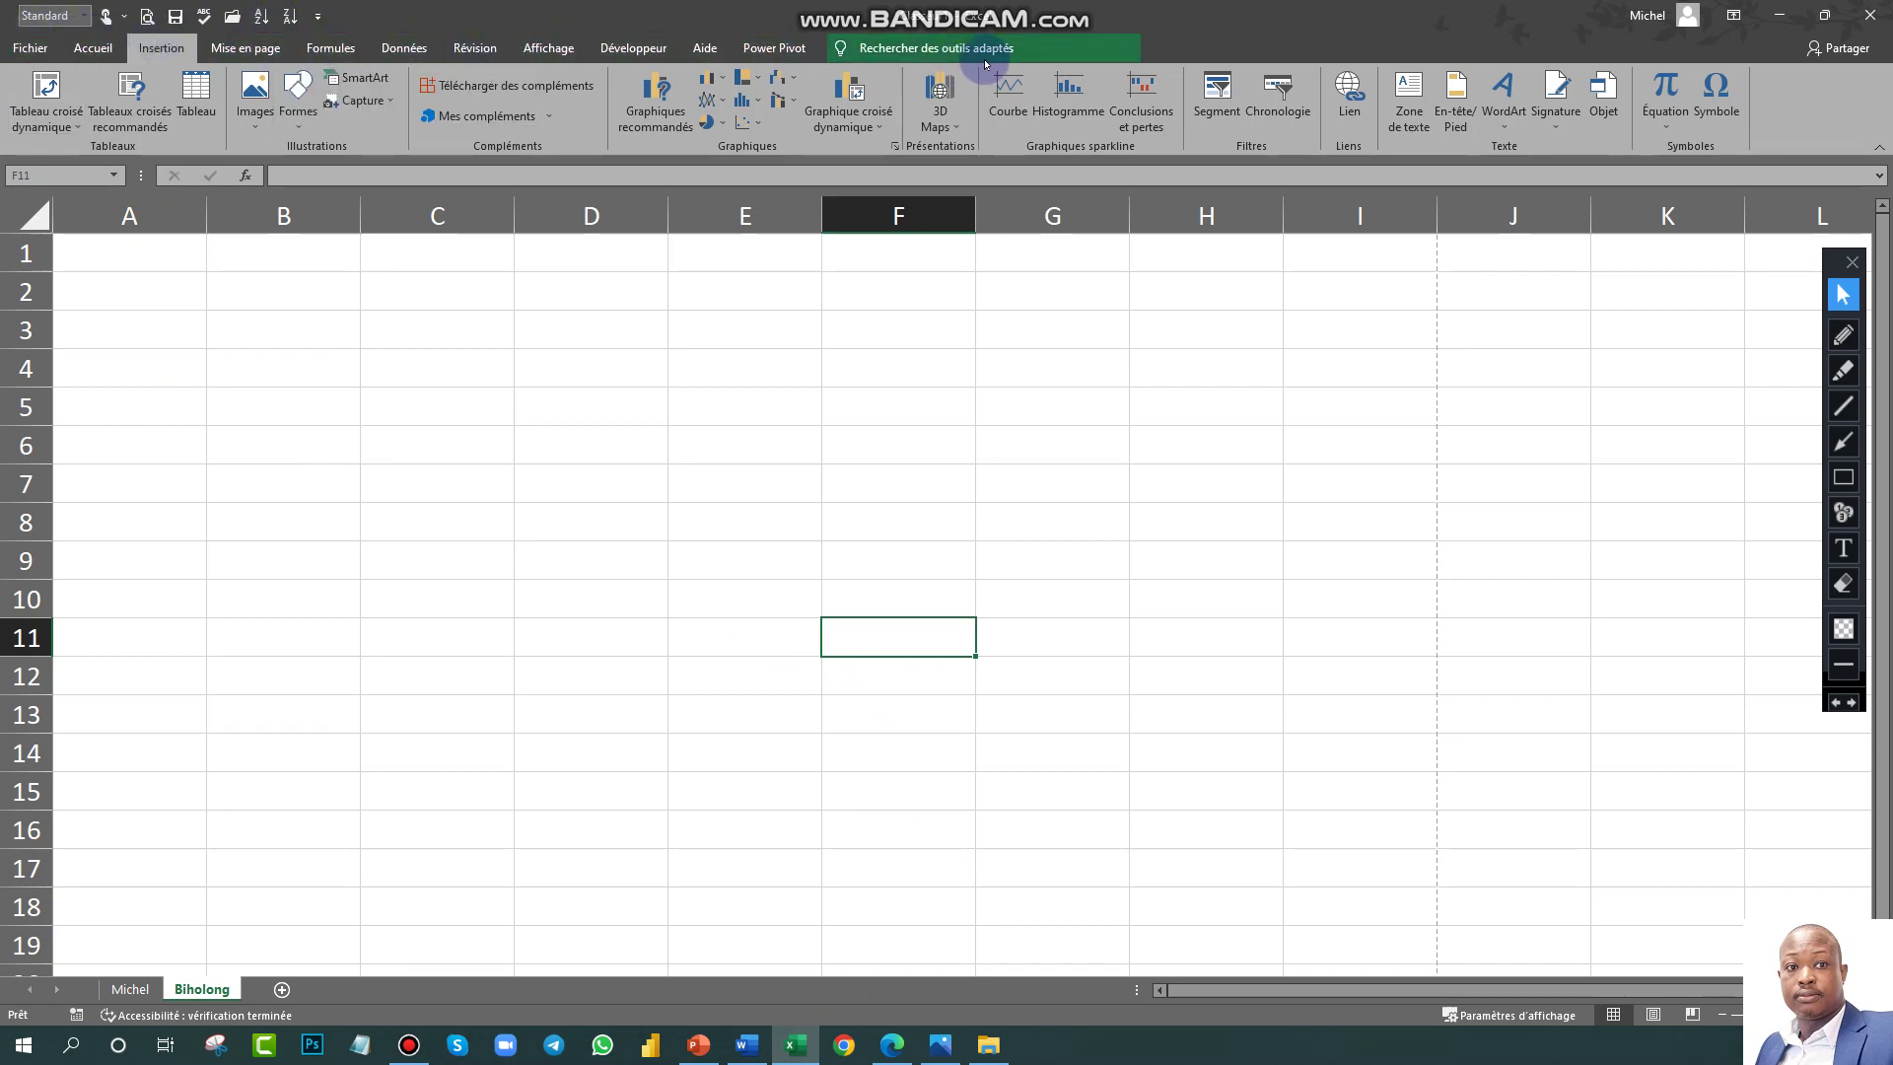
Step: Examine the command sets for insertion, page layout, formulas, data, review, view, developer and home features
left_click(245, 47)
left_click(330, 48)
left_click(427, 48)
left_click(475, 47)
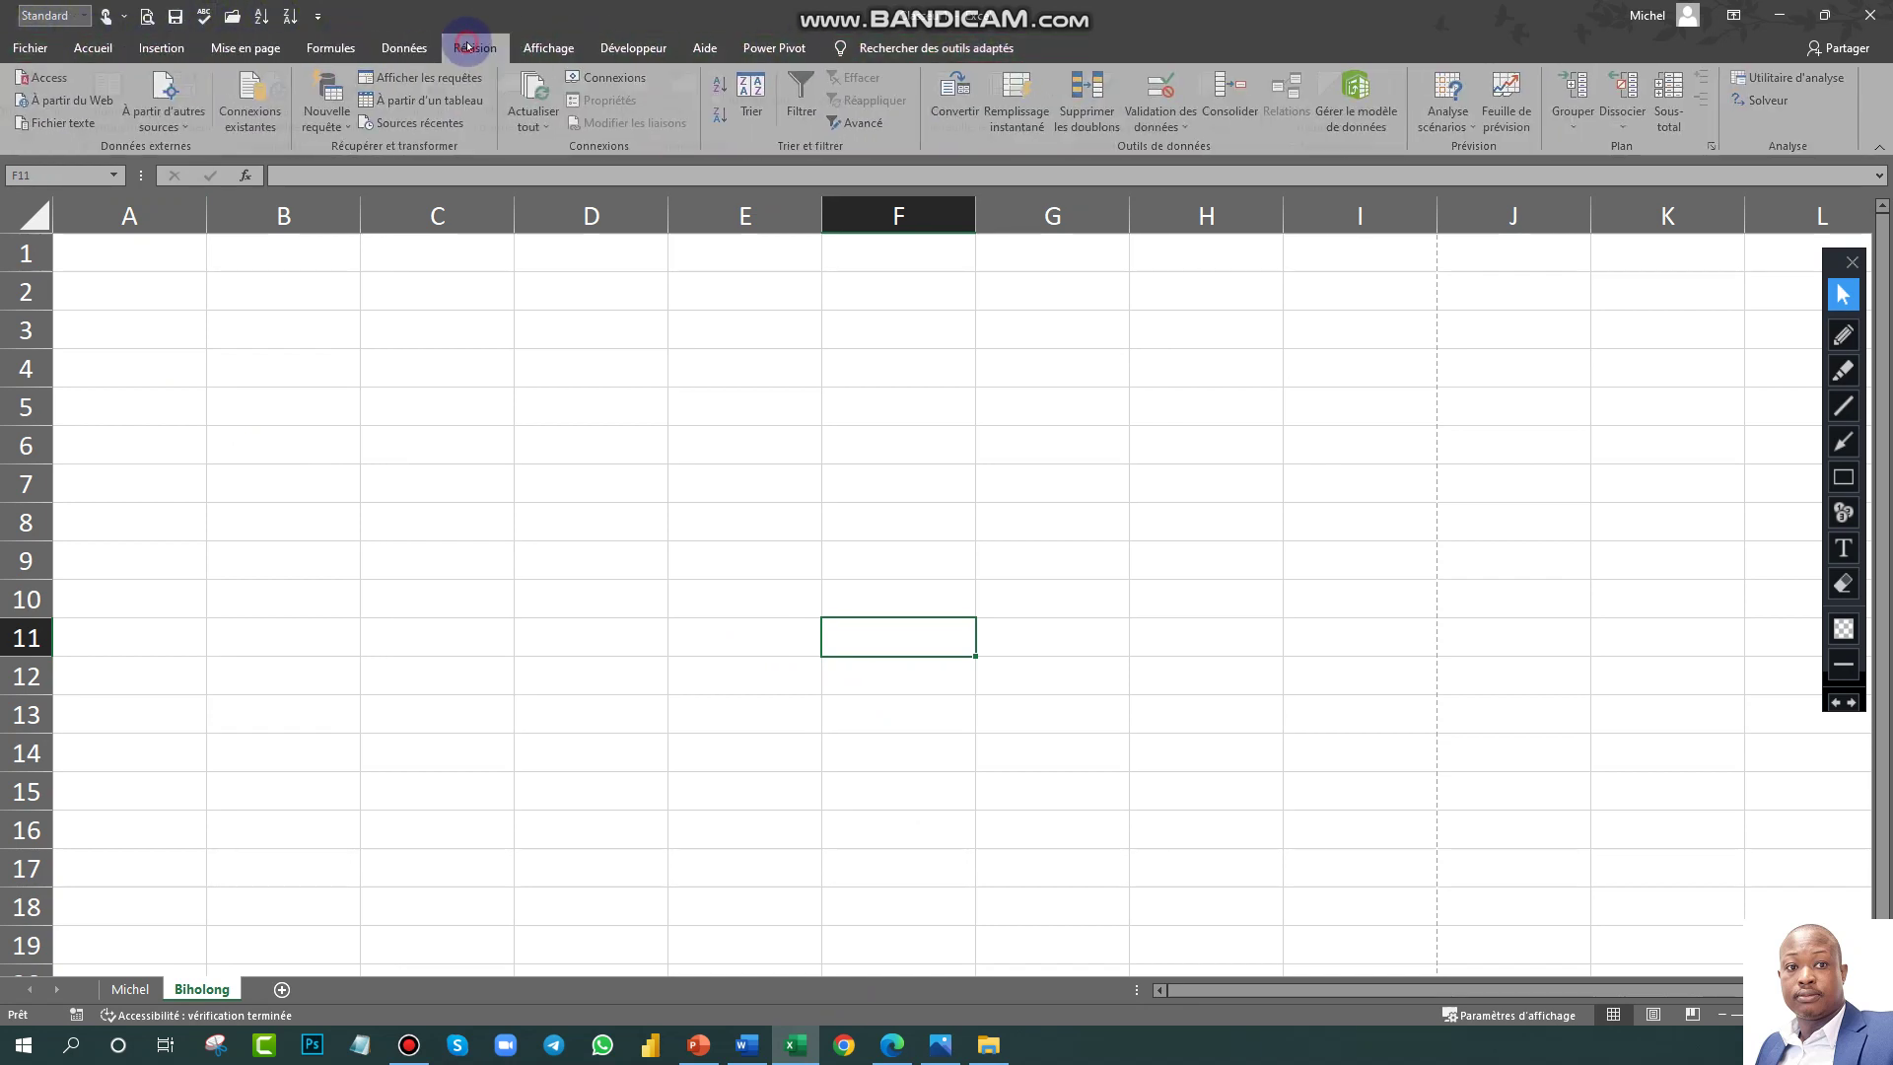
left_click(548, 47)
left_click(633, 48)
left_click(178, 126)
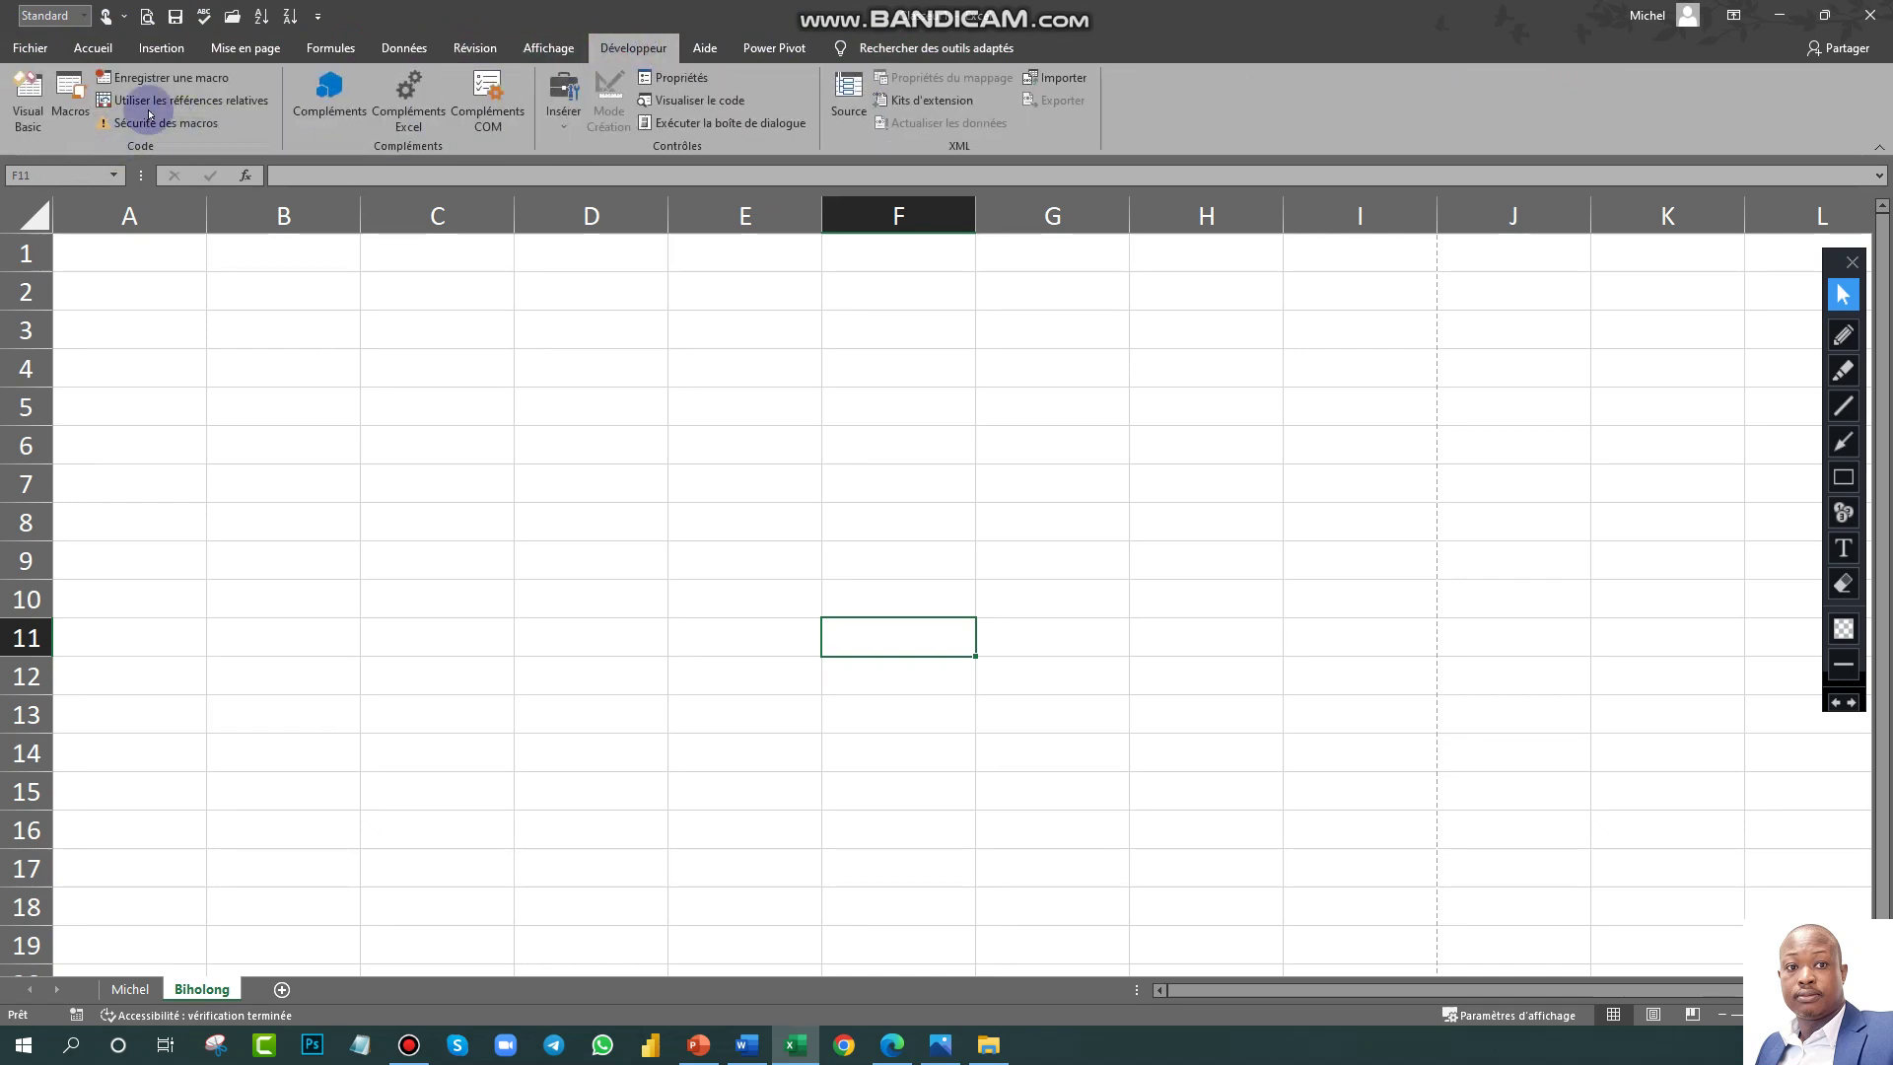
left_click(93, 48)
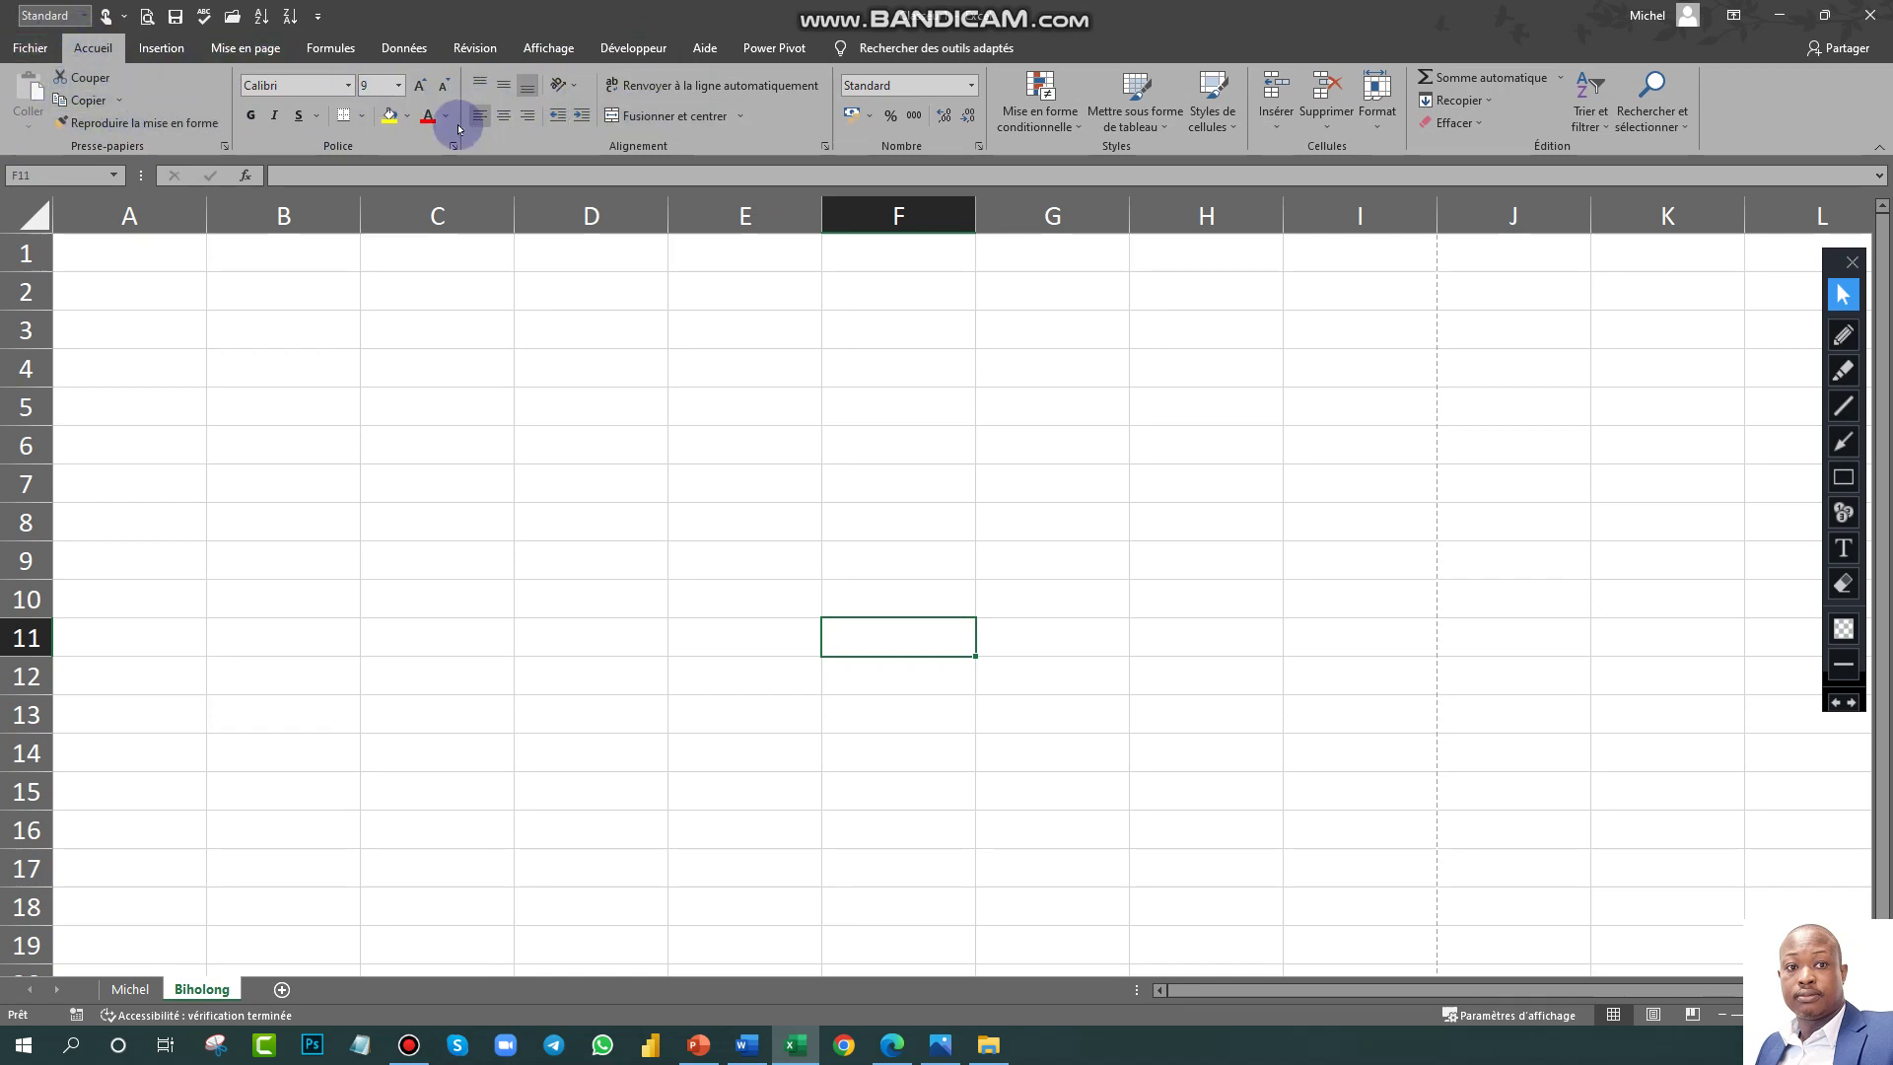
left_click(330, 47)
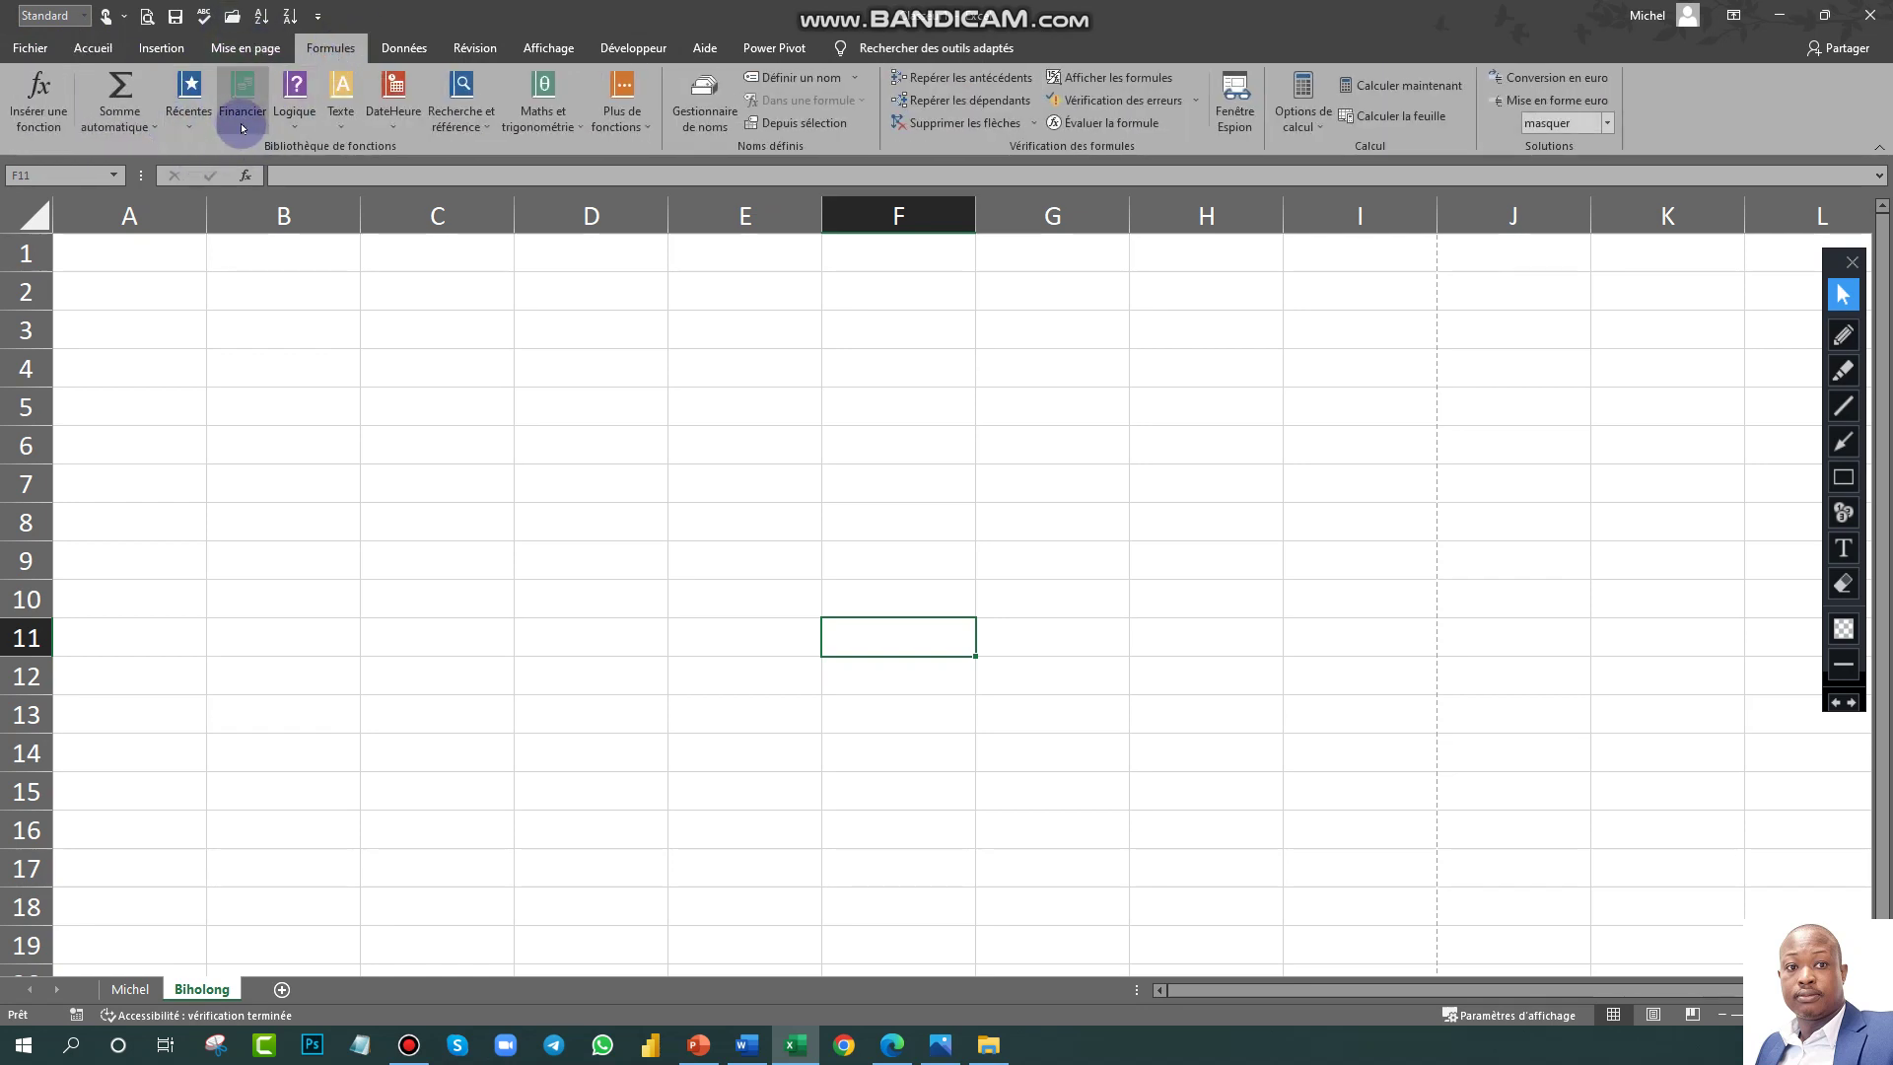
left_click(95, 55)
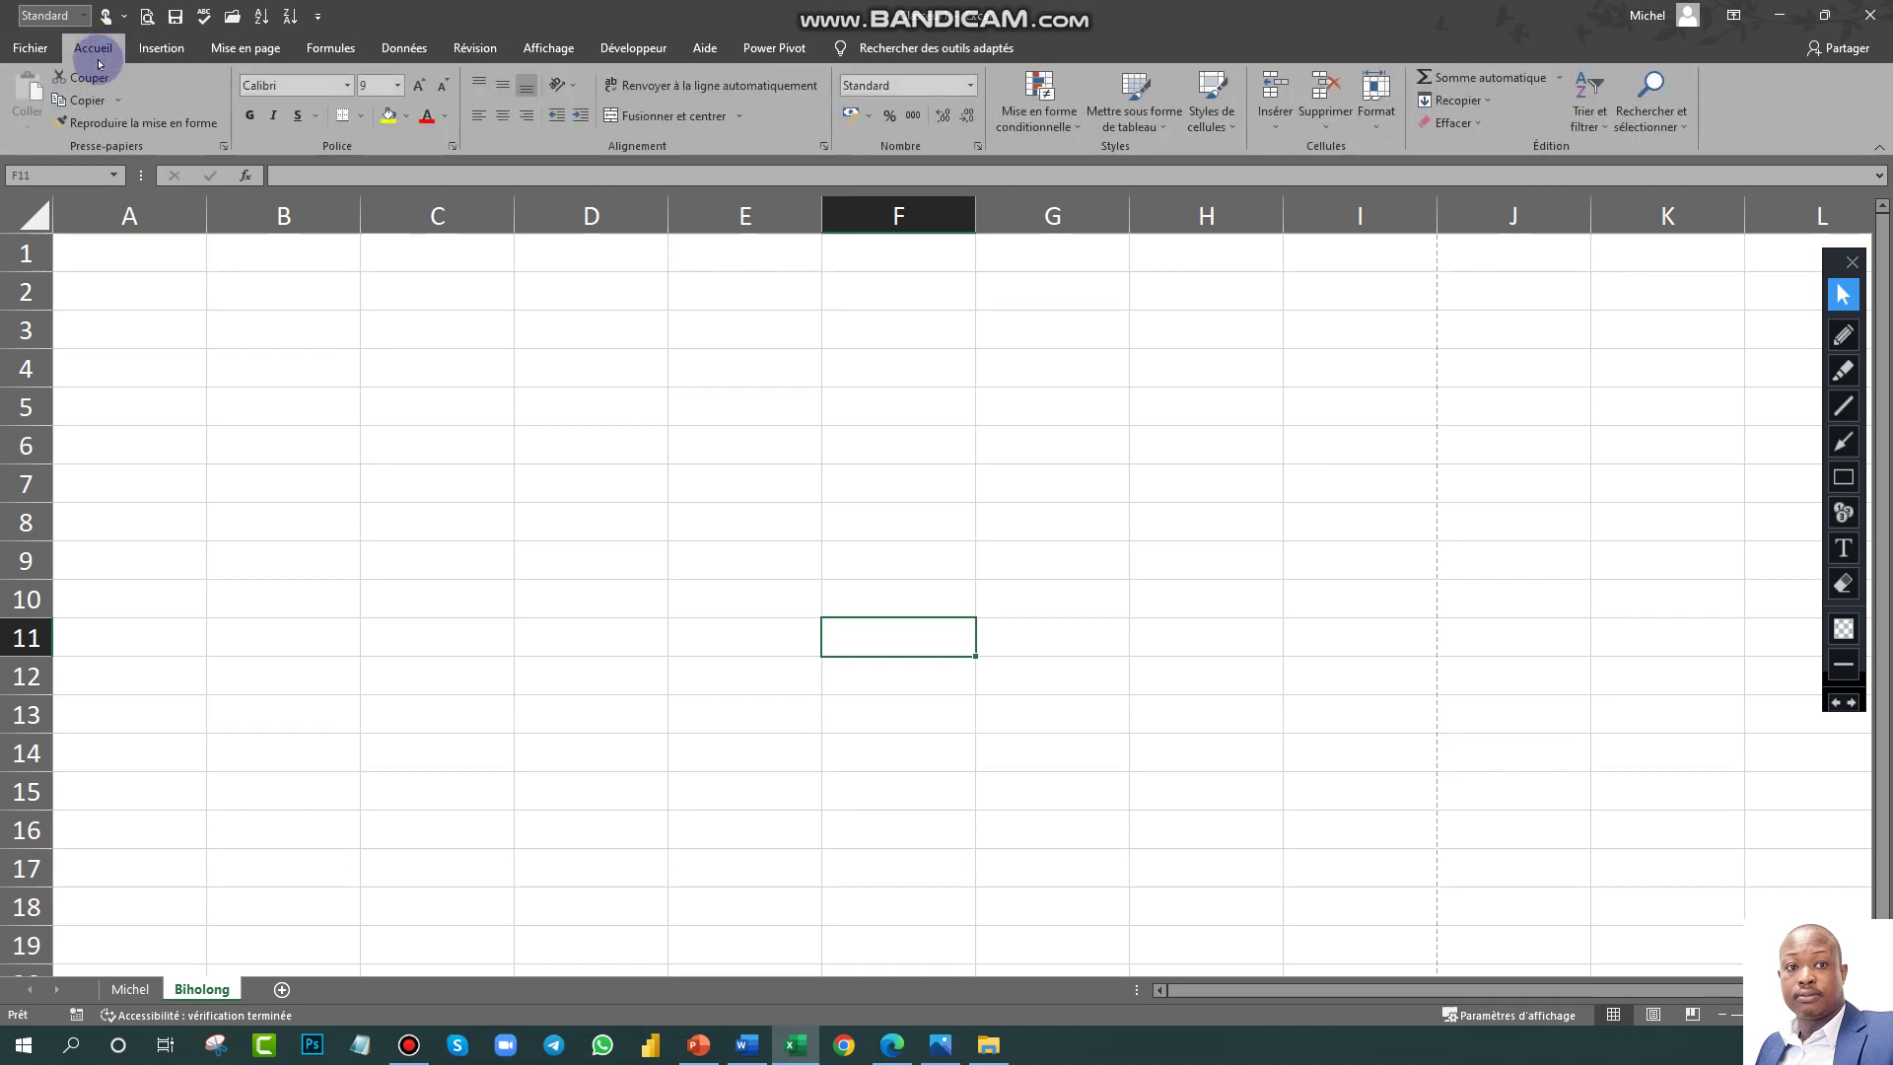
Step: Create a workbook from the Budget mensuel personnel template, dismiss the licence notice and look over its budget tables
left_click(30, 47)
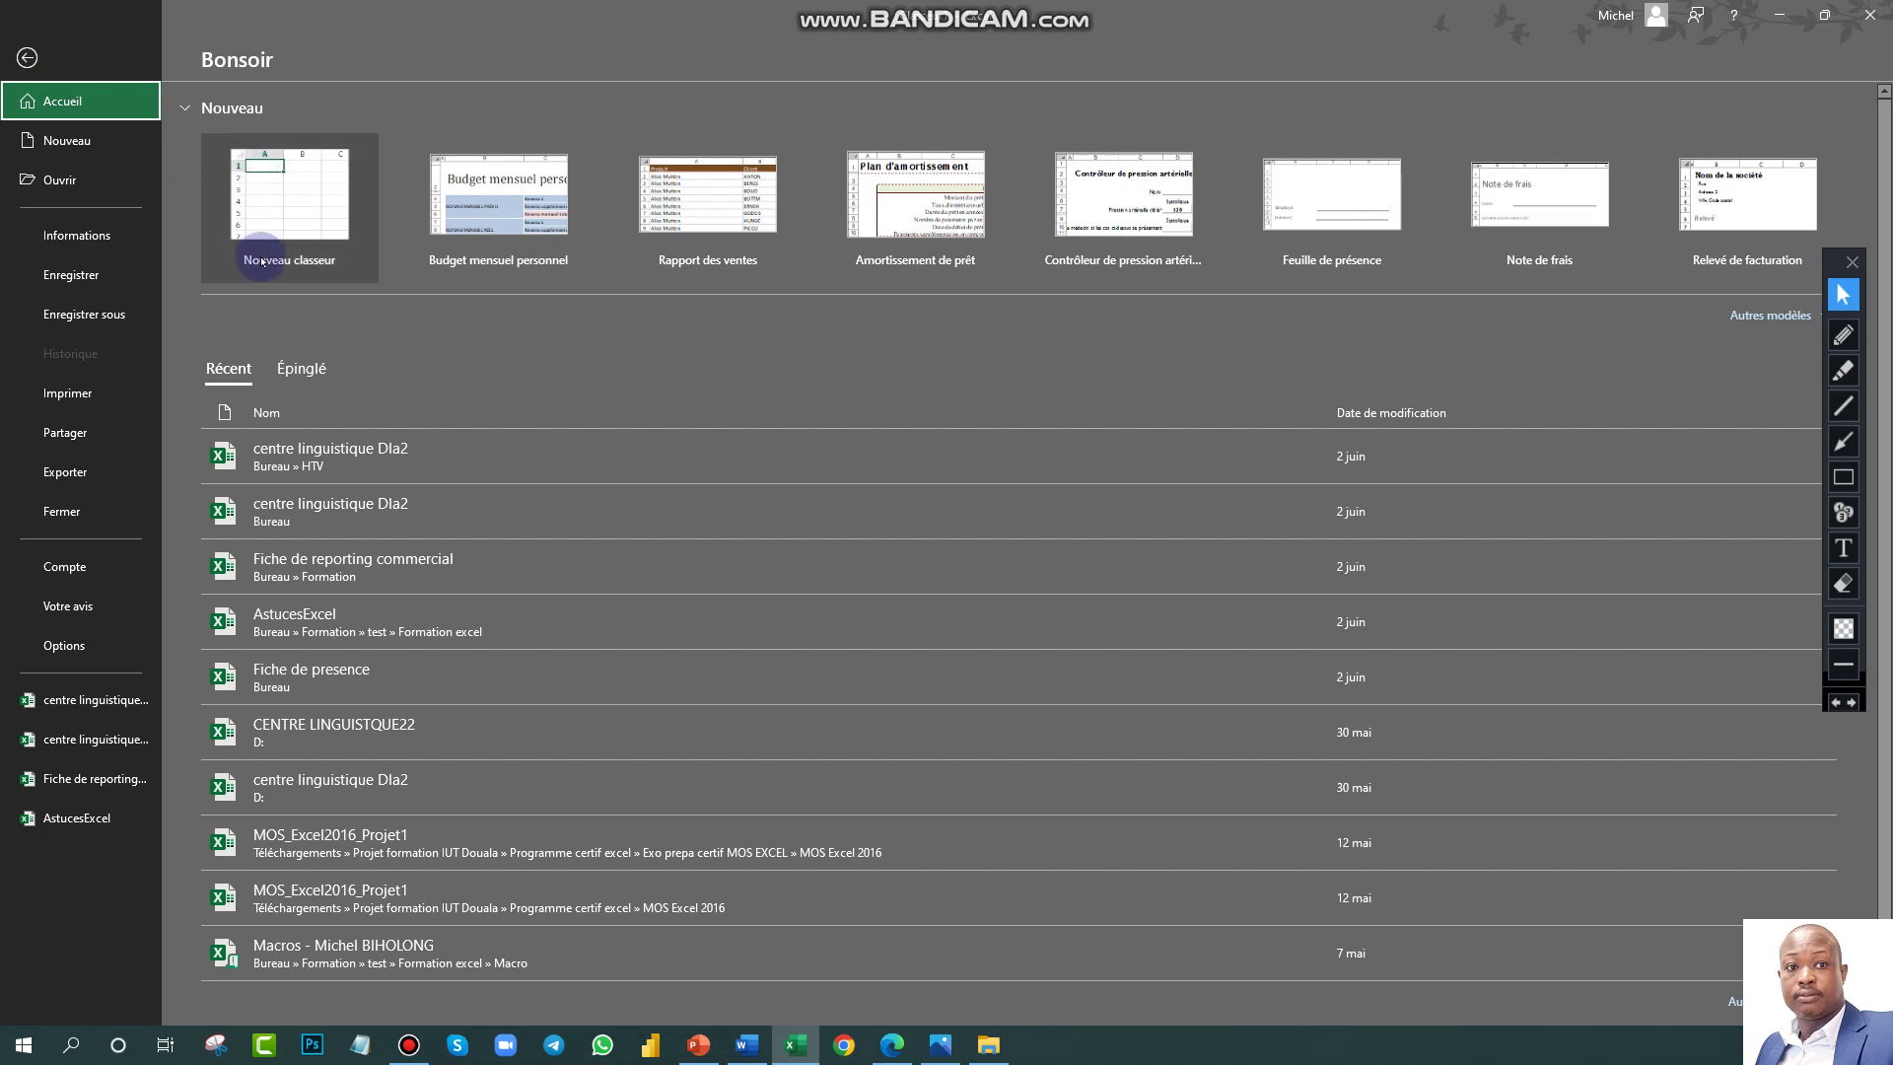
left_click(72, 100)
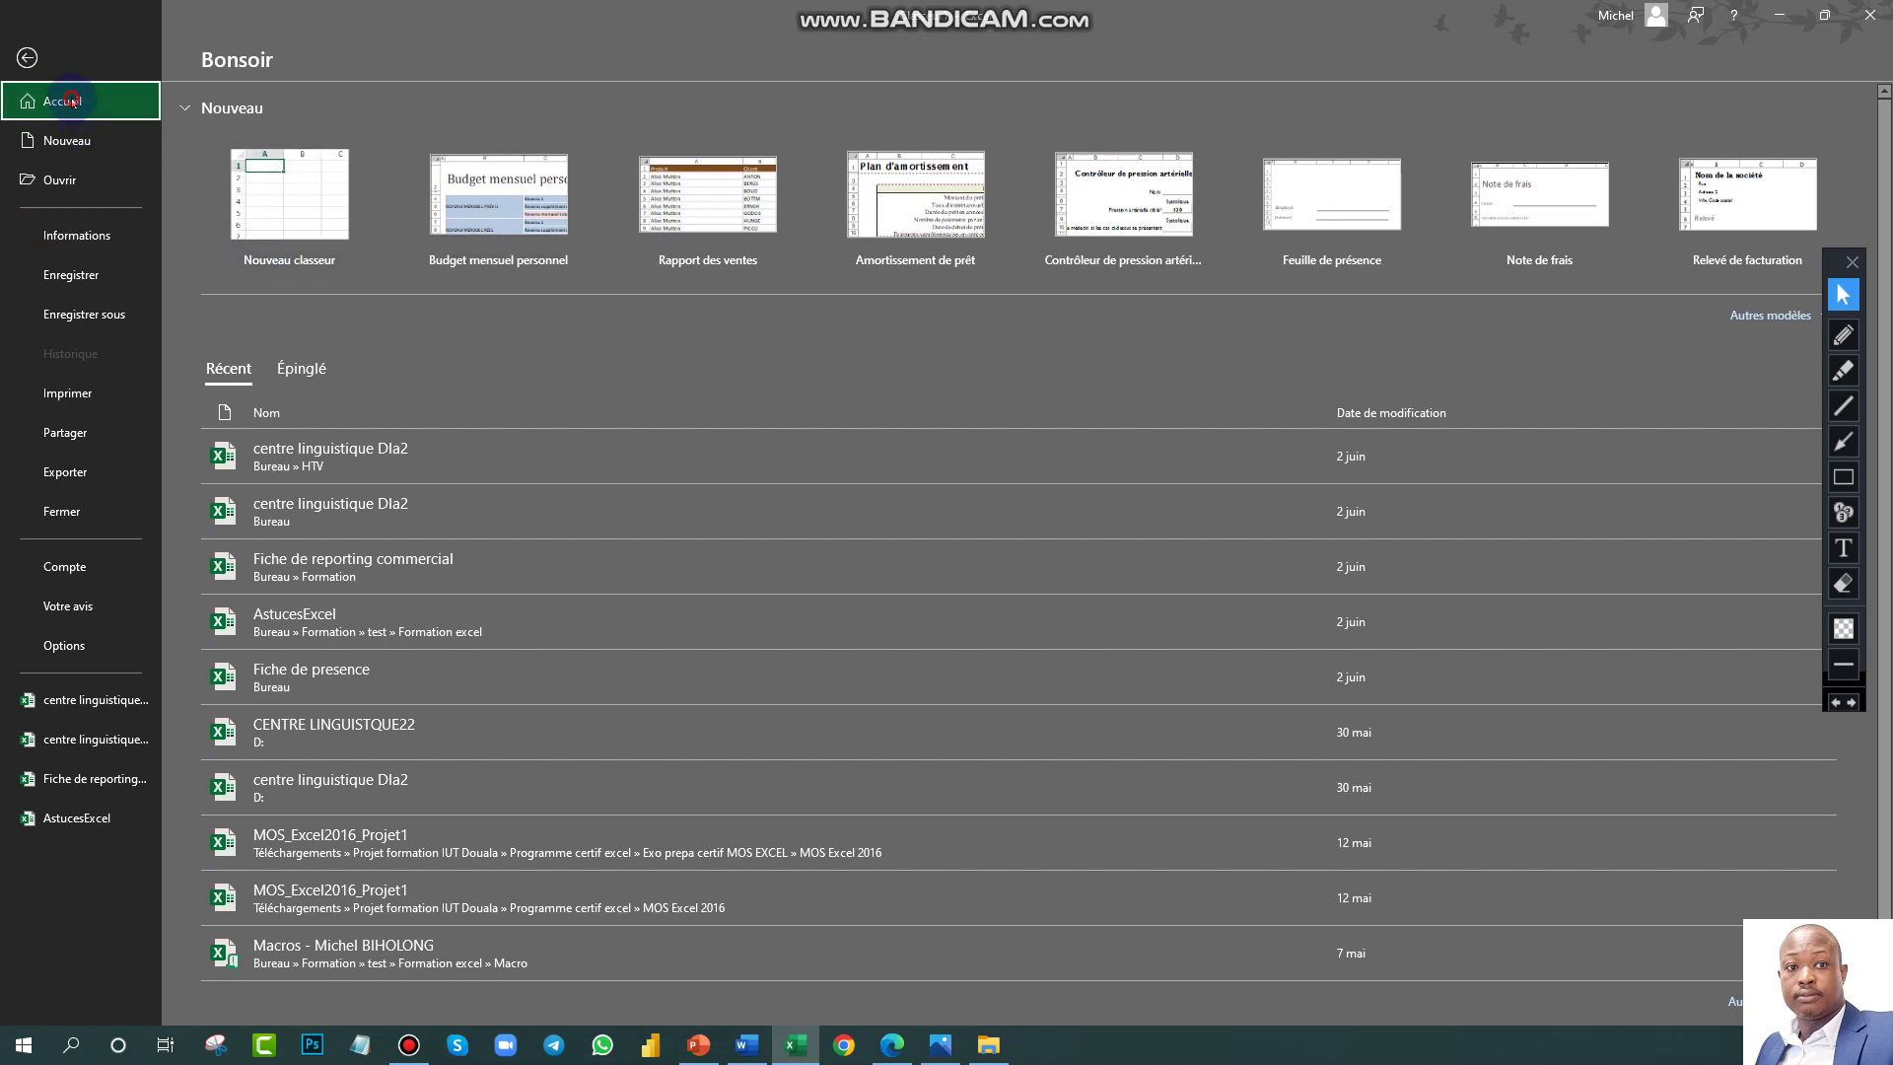
left_click(72, 148)
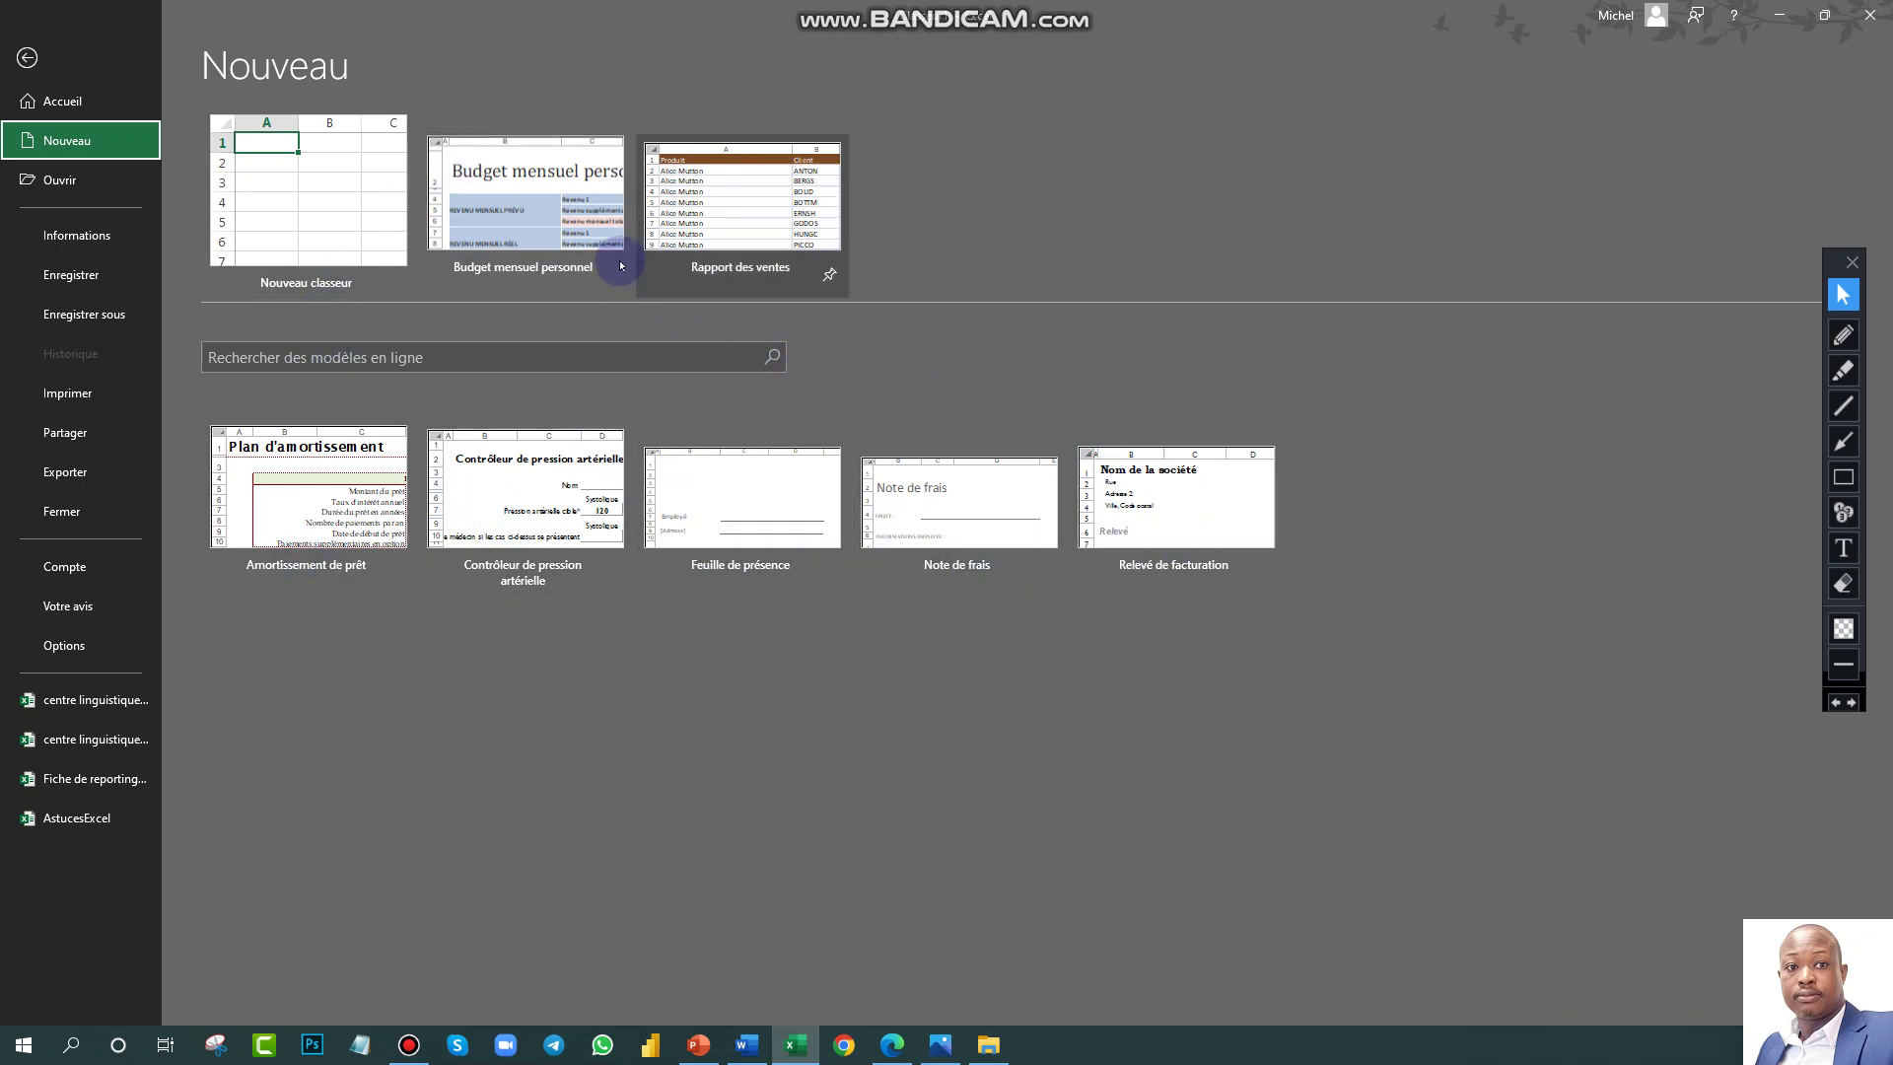
double_click(494, 215)
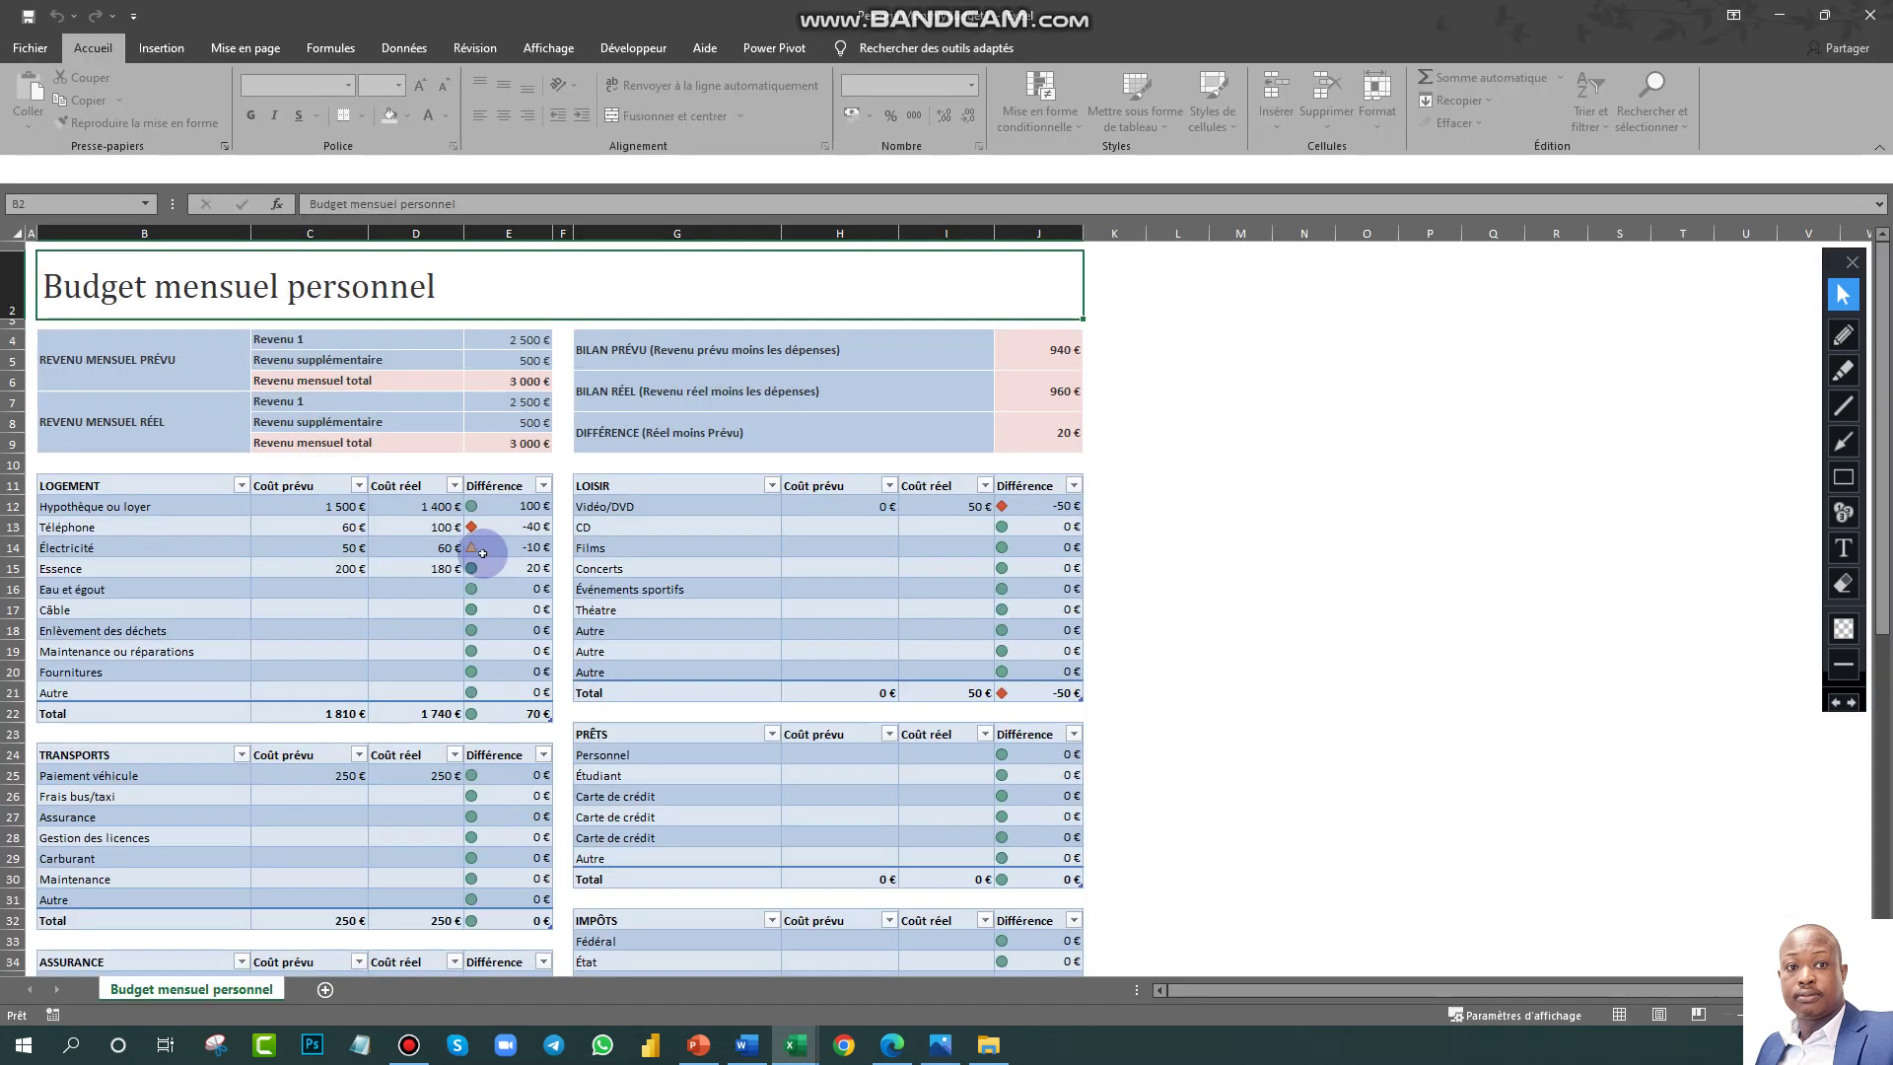
scroll(676, 499, "down", 7)
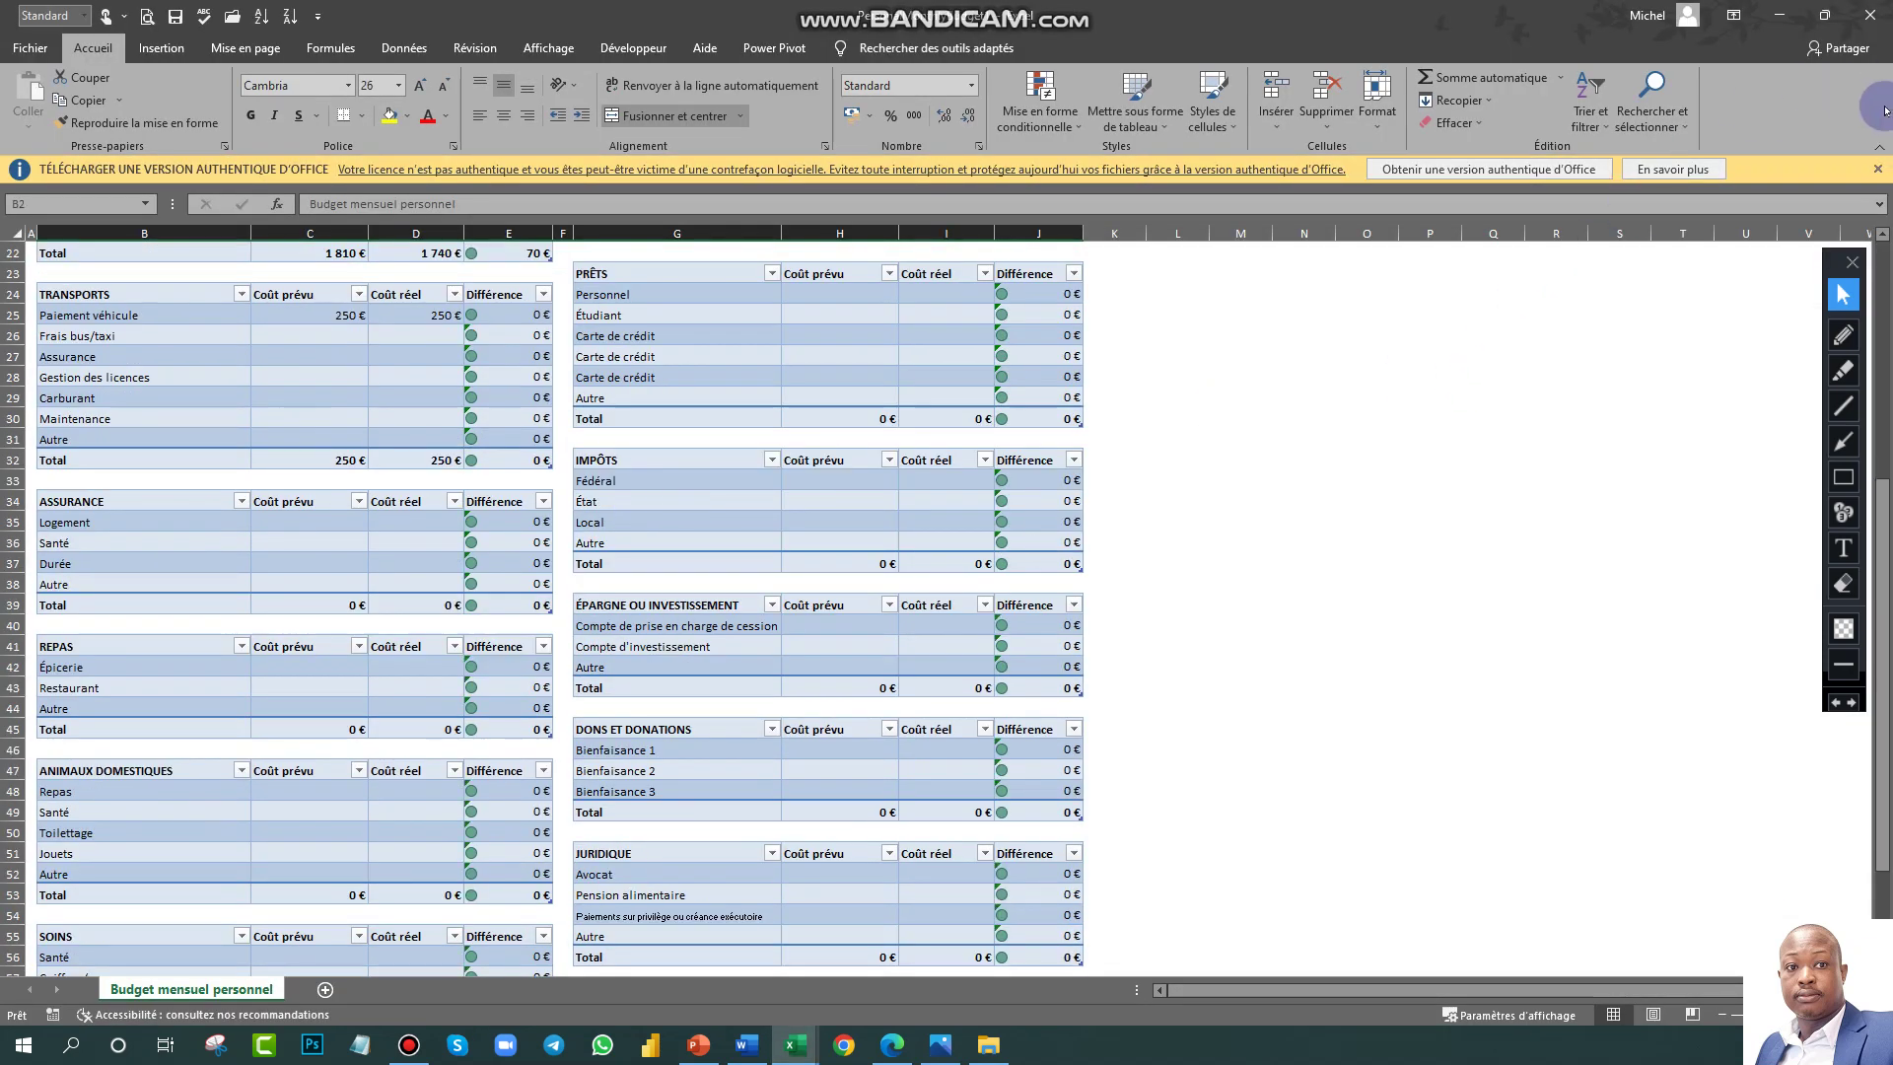
left_click(1879, 170)
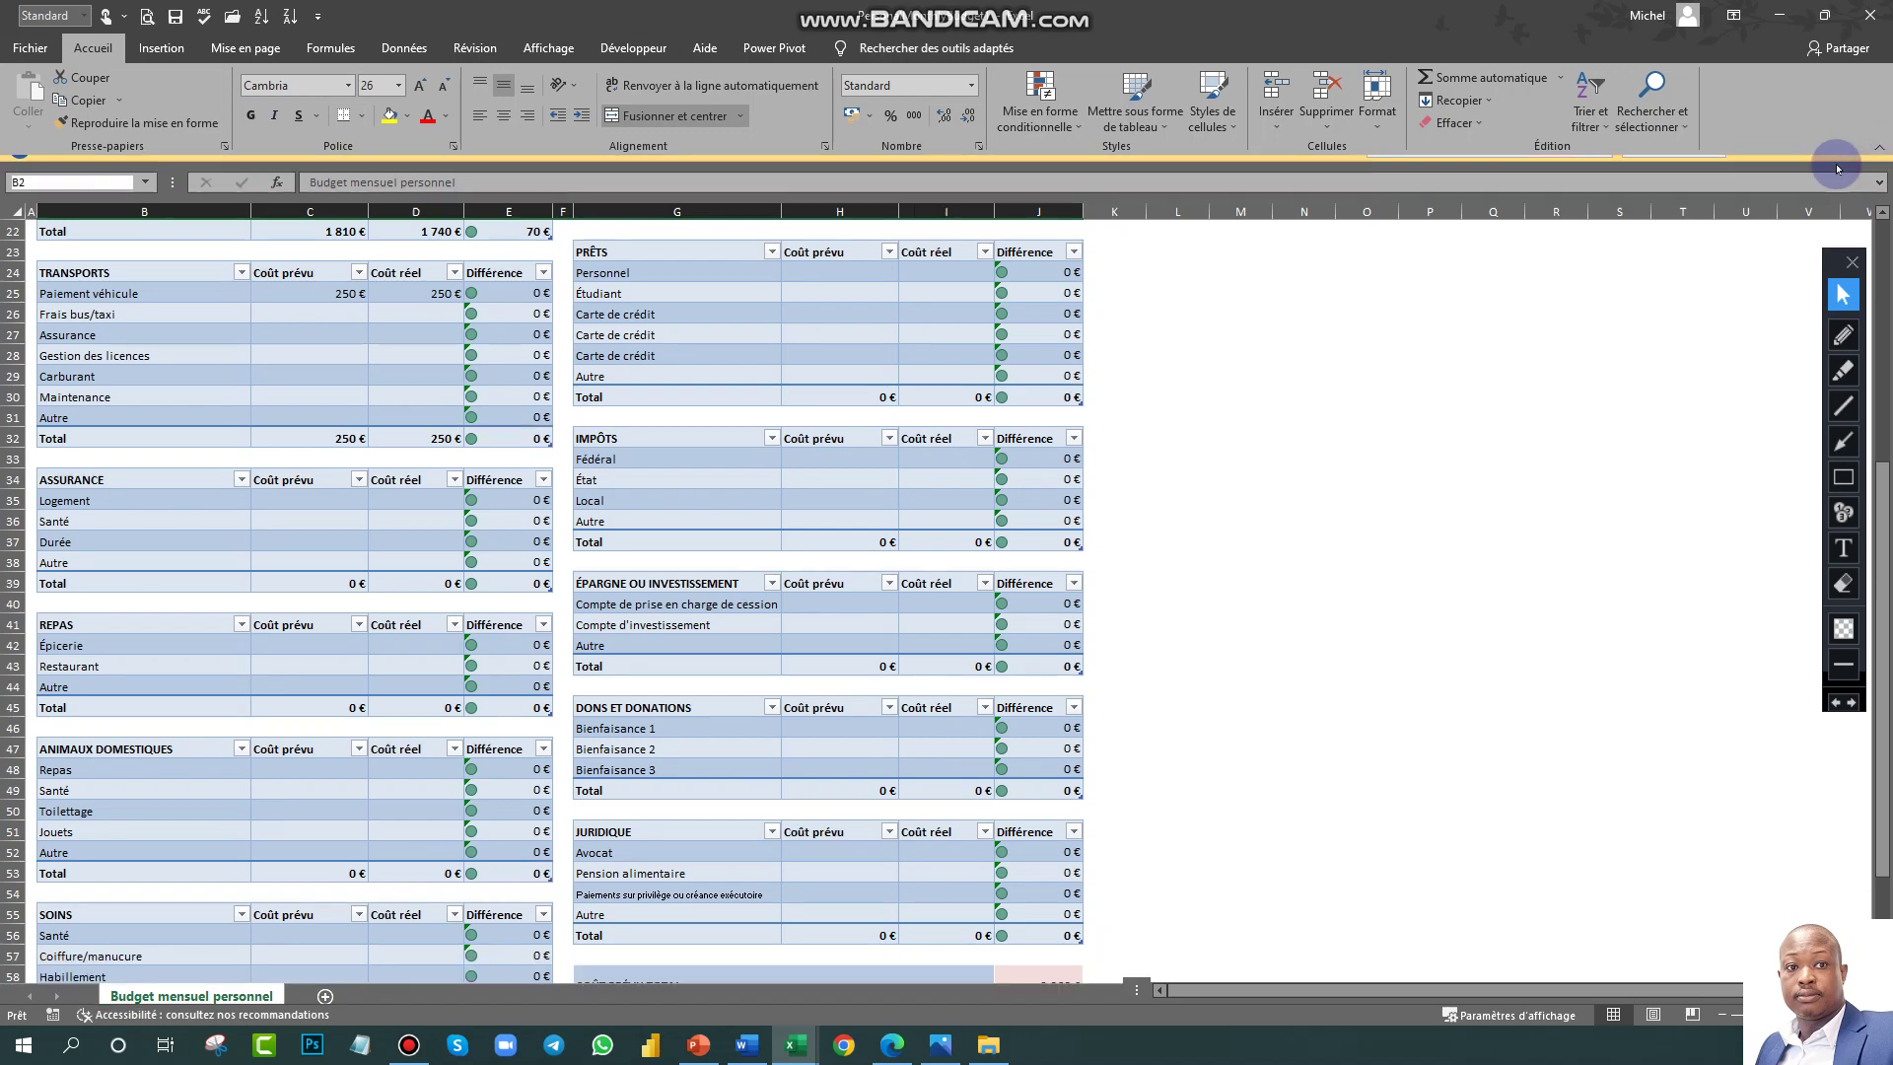
scroll(493, 543, "down", 13)
scroll(530, 533, "up", 20)
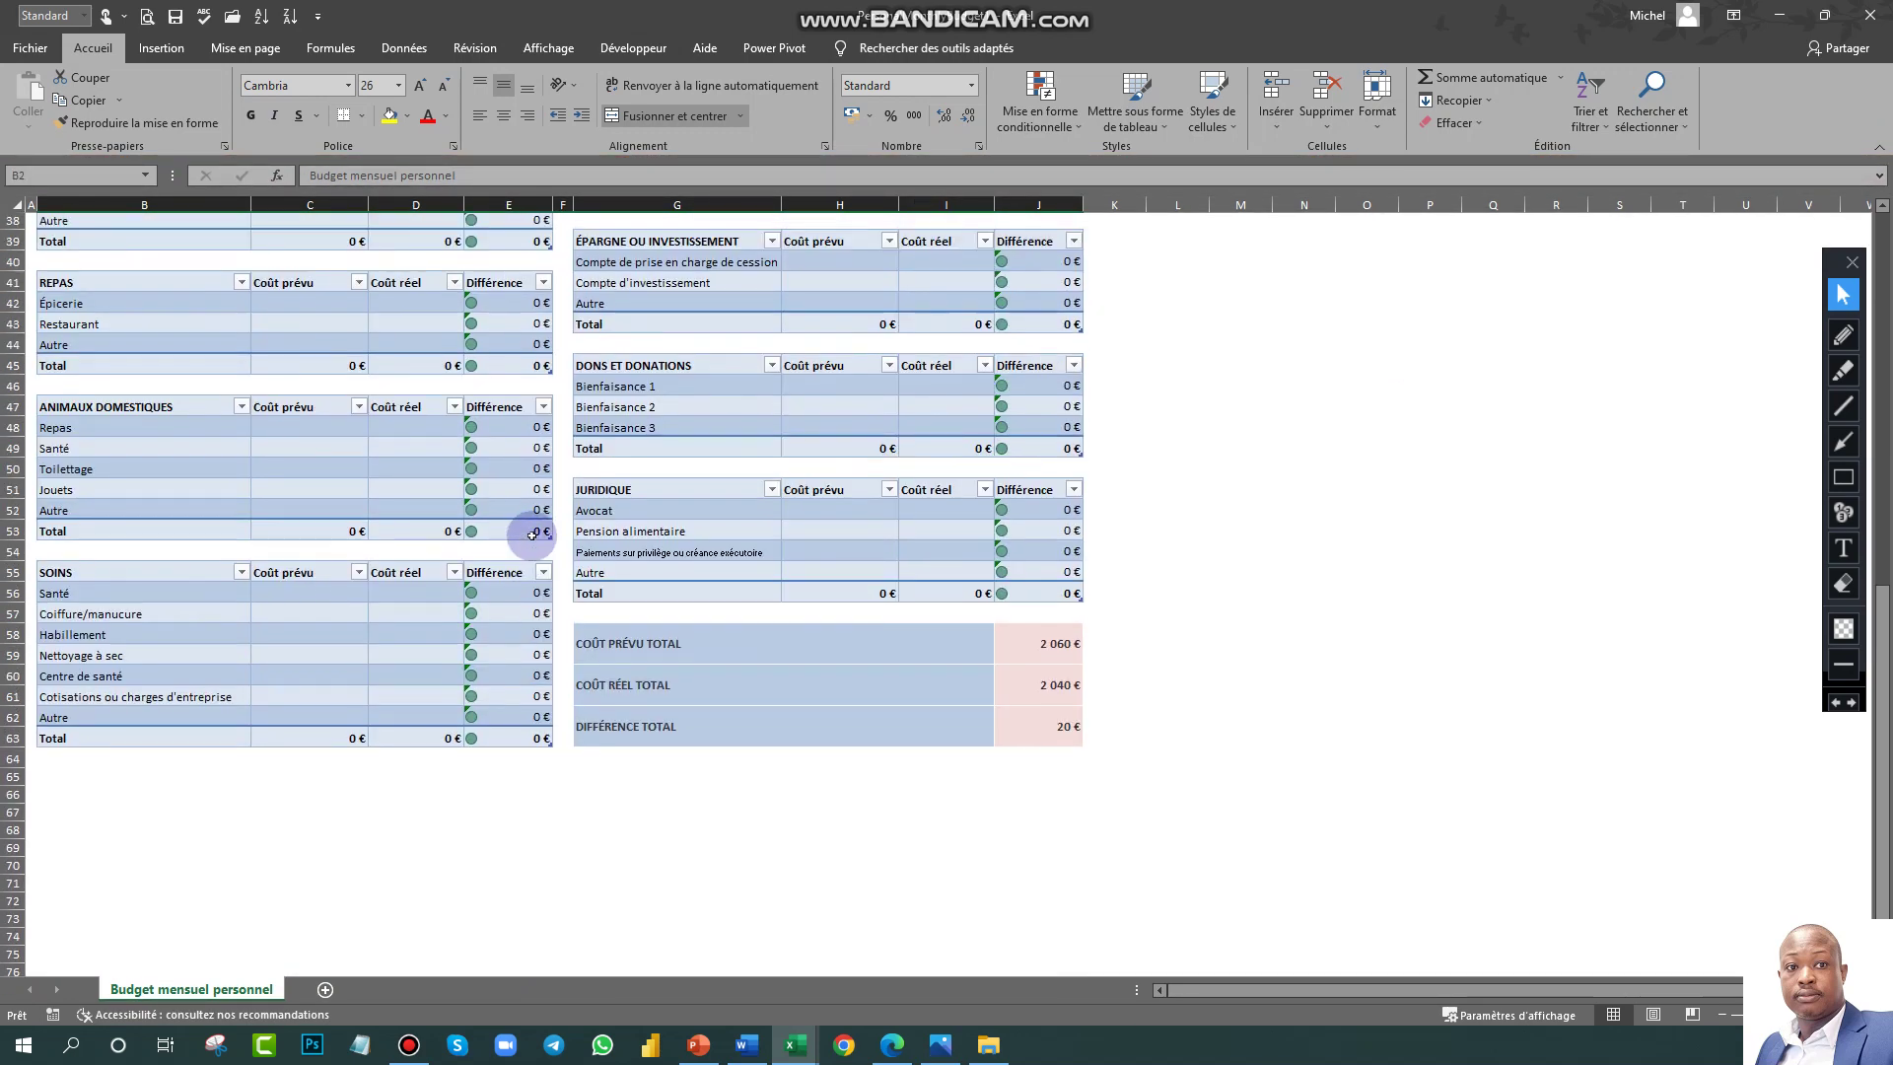
Step: Create a workbook from the Rapport des ventes template and dismiss the licence notice
left_click(36, 51)
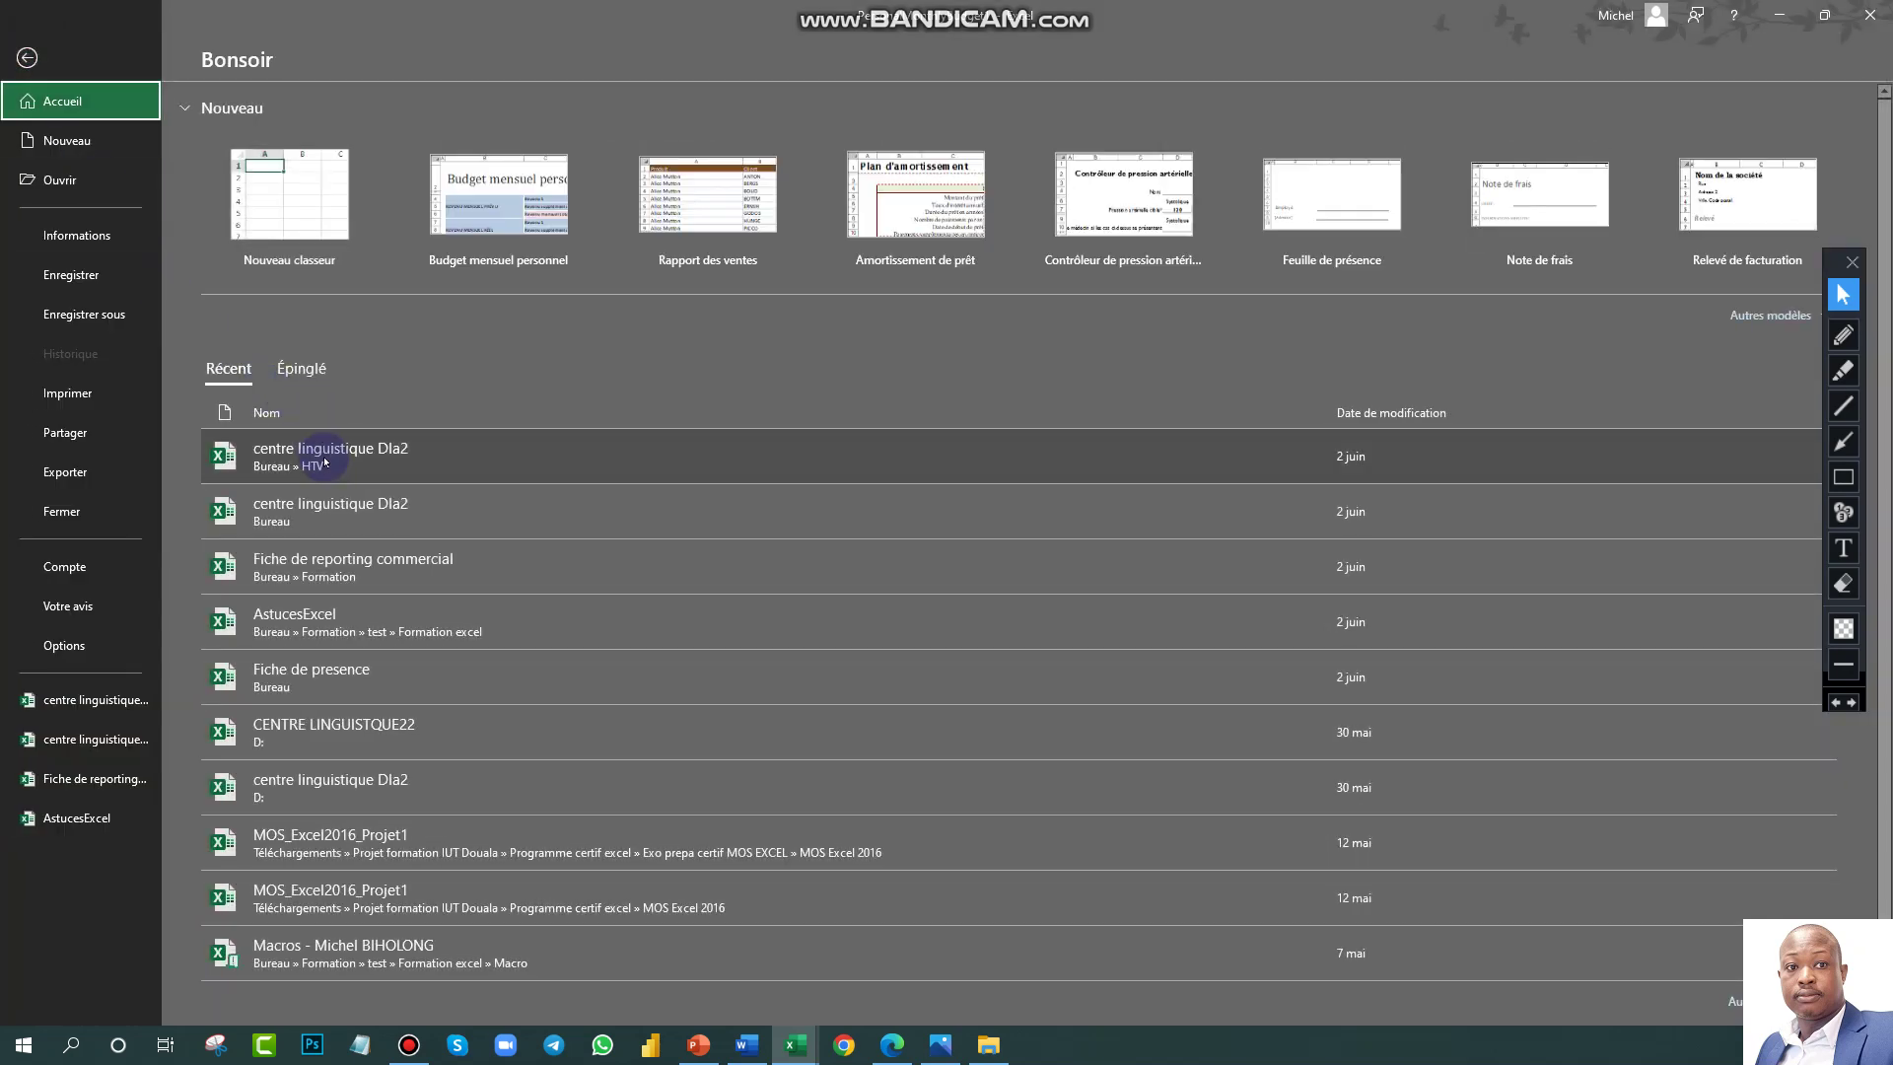
left_click(710, 225)
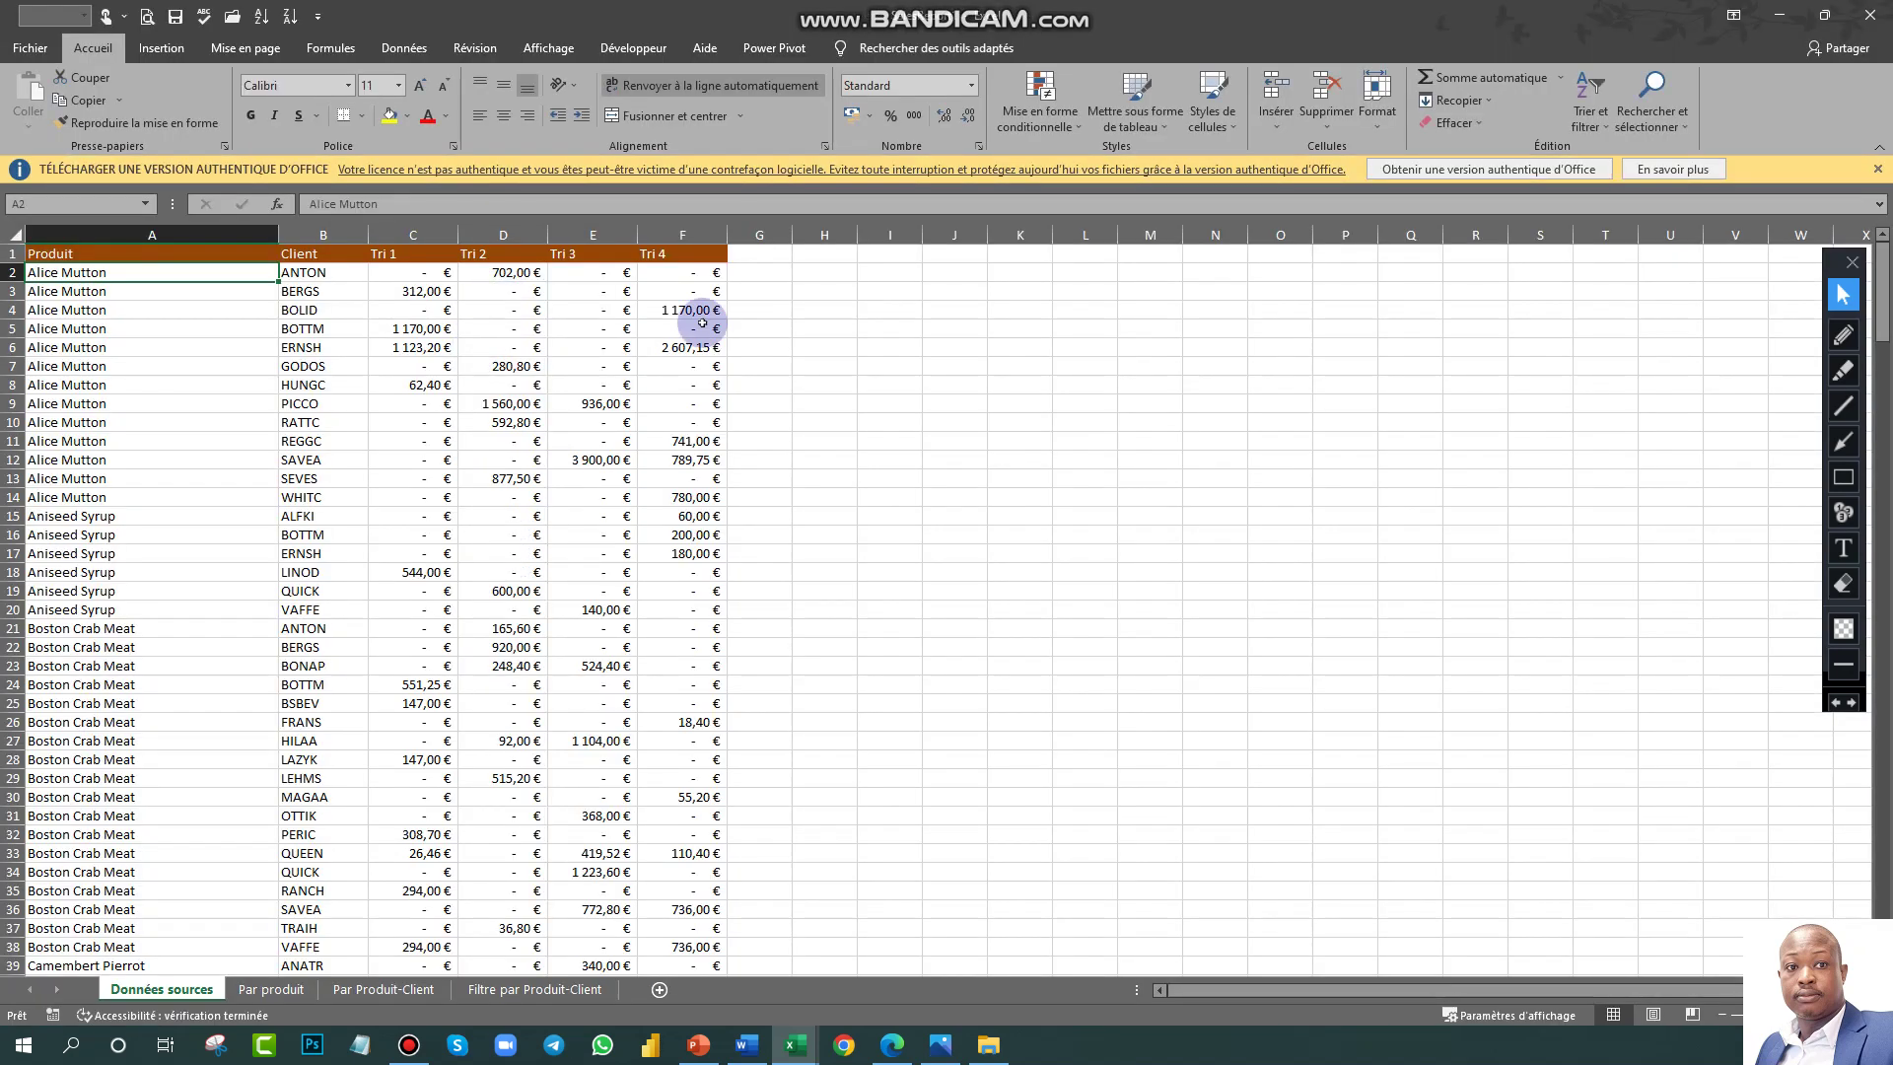
scroll(697, 311, "down", 1)
left_click(1875, 169)
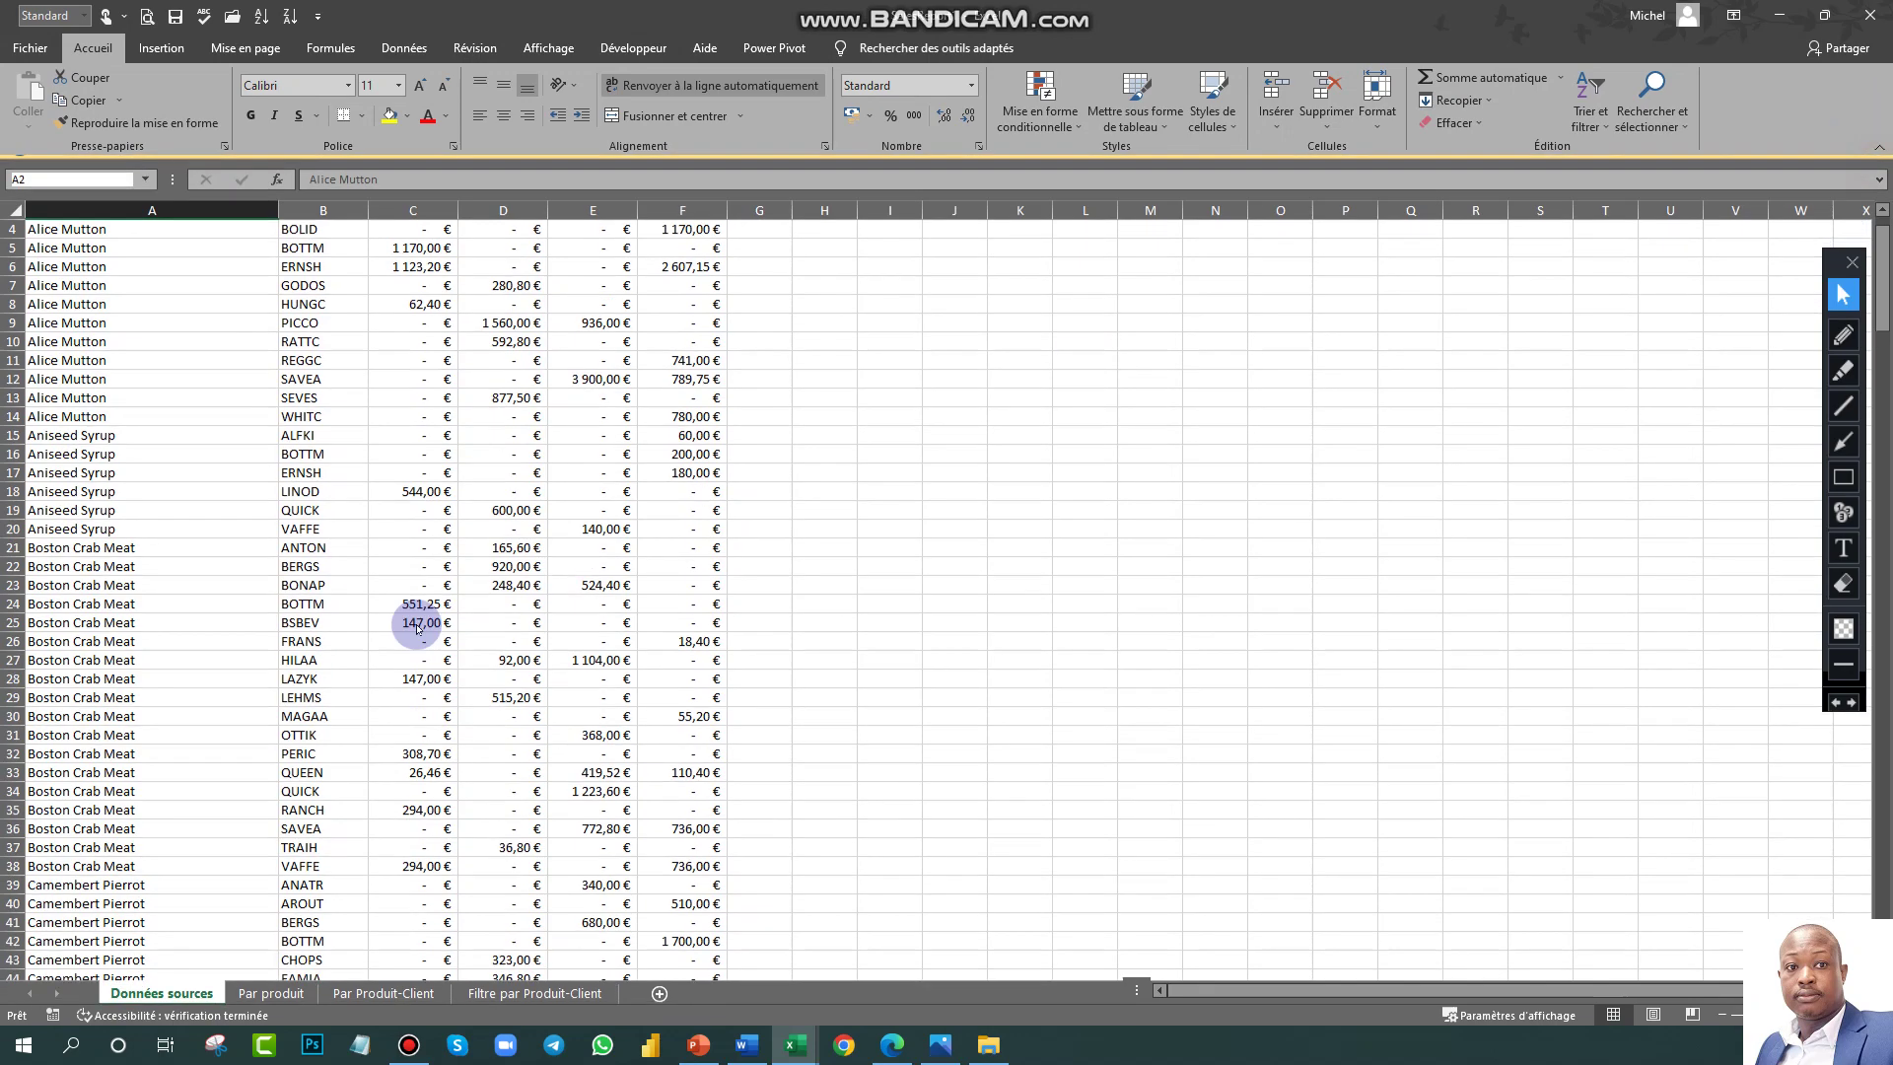
Step: Examine the sales rows on the Données sources sheet and the pivot tables on the Par produit, Par Produit-Client and Filtre par Produit-Client sheets
scroll(315, 557, "down", 20)
scroll(316, 563, "down", 20)
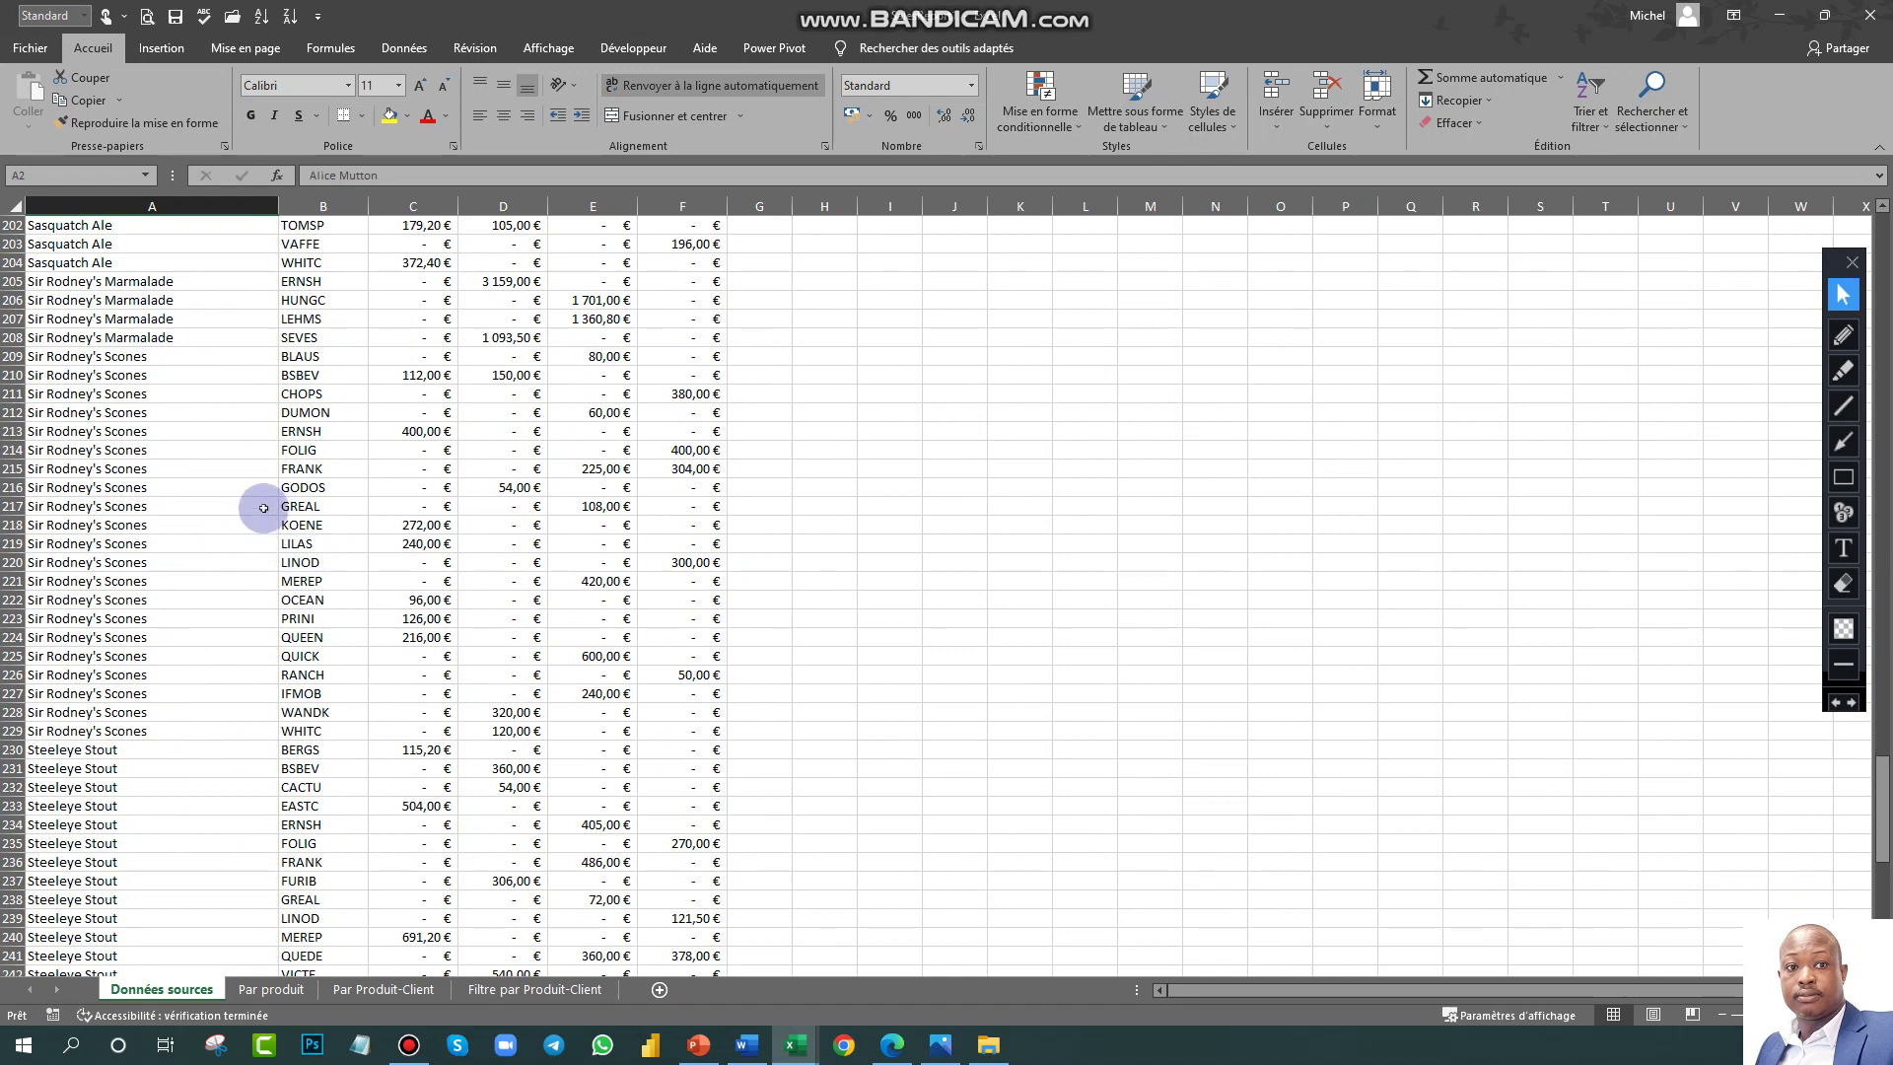
scroll(264, 506, "up", 20)
scroll(264, 507, "up", 7)
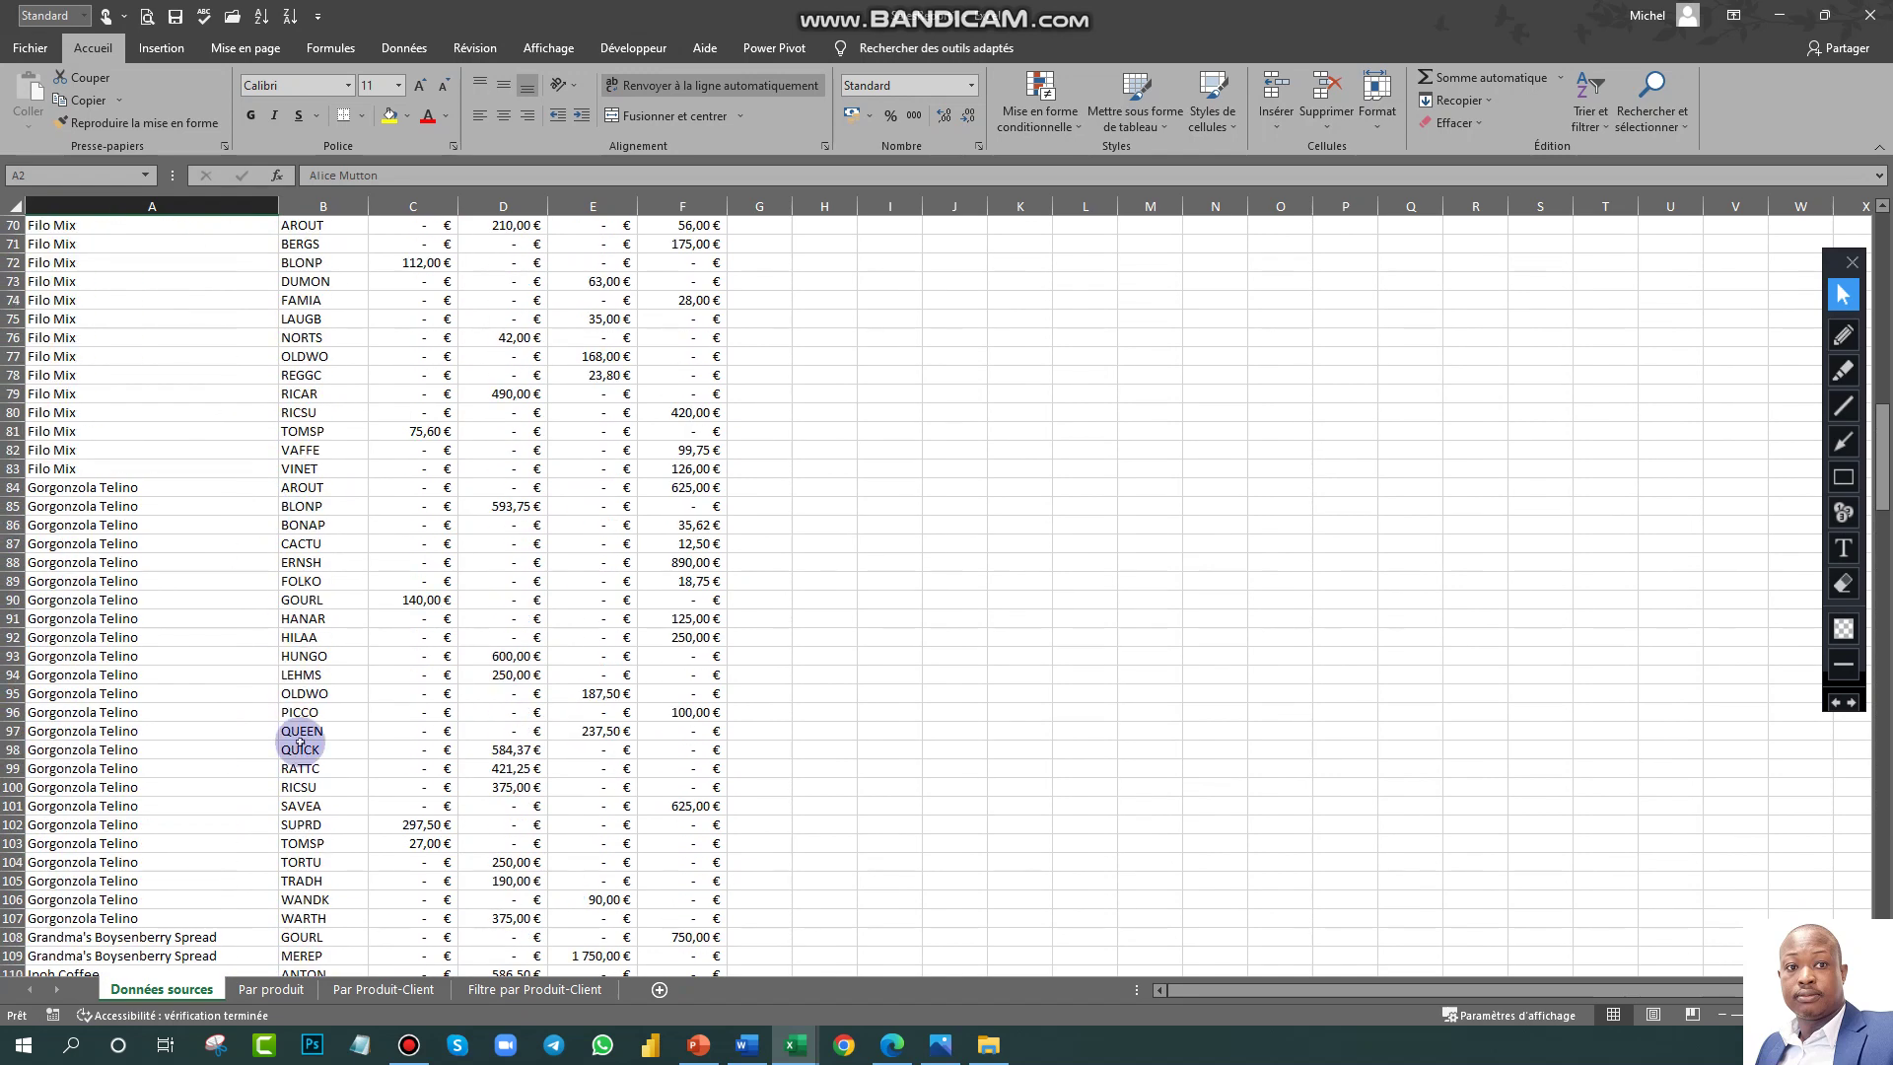
left_click(282, 989)
left_click(380, 988)
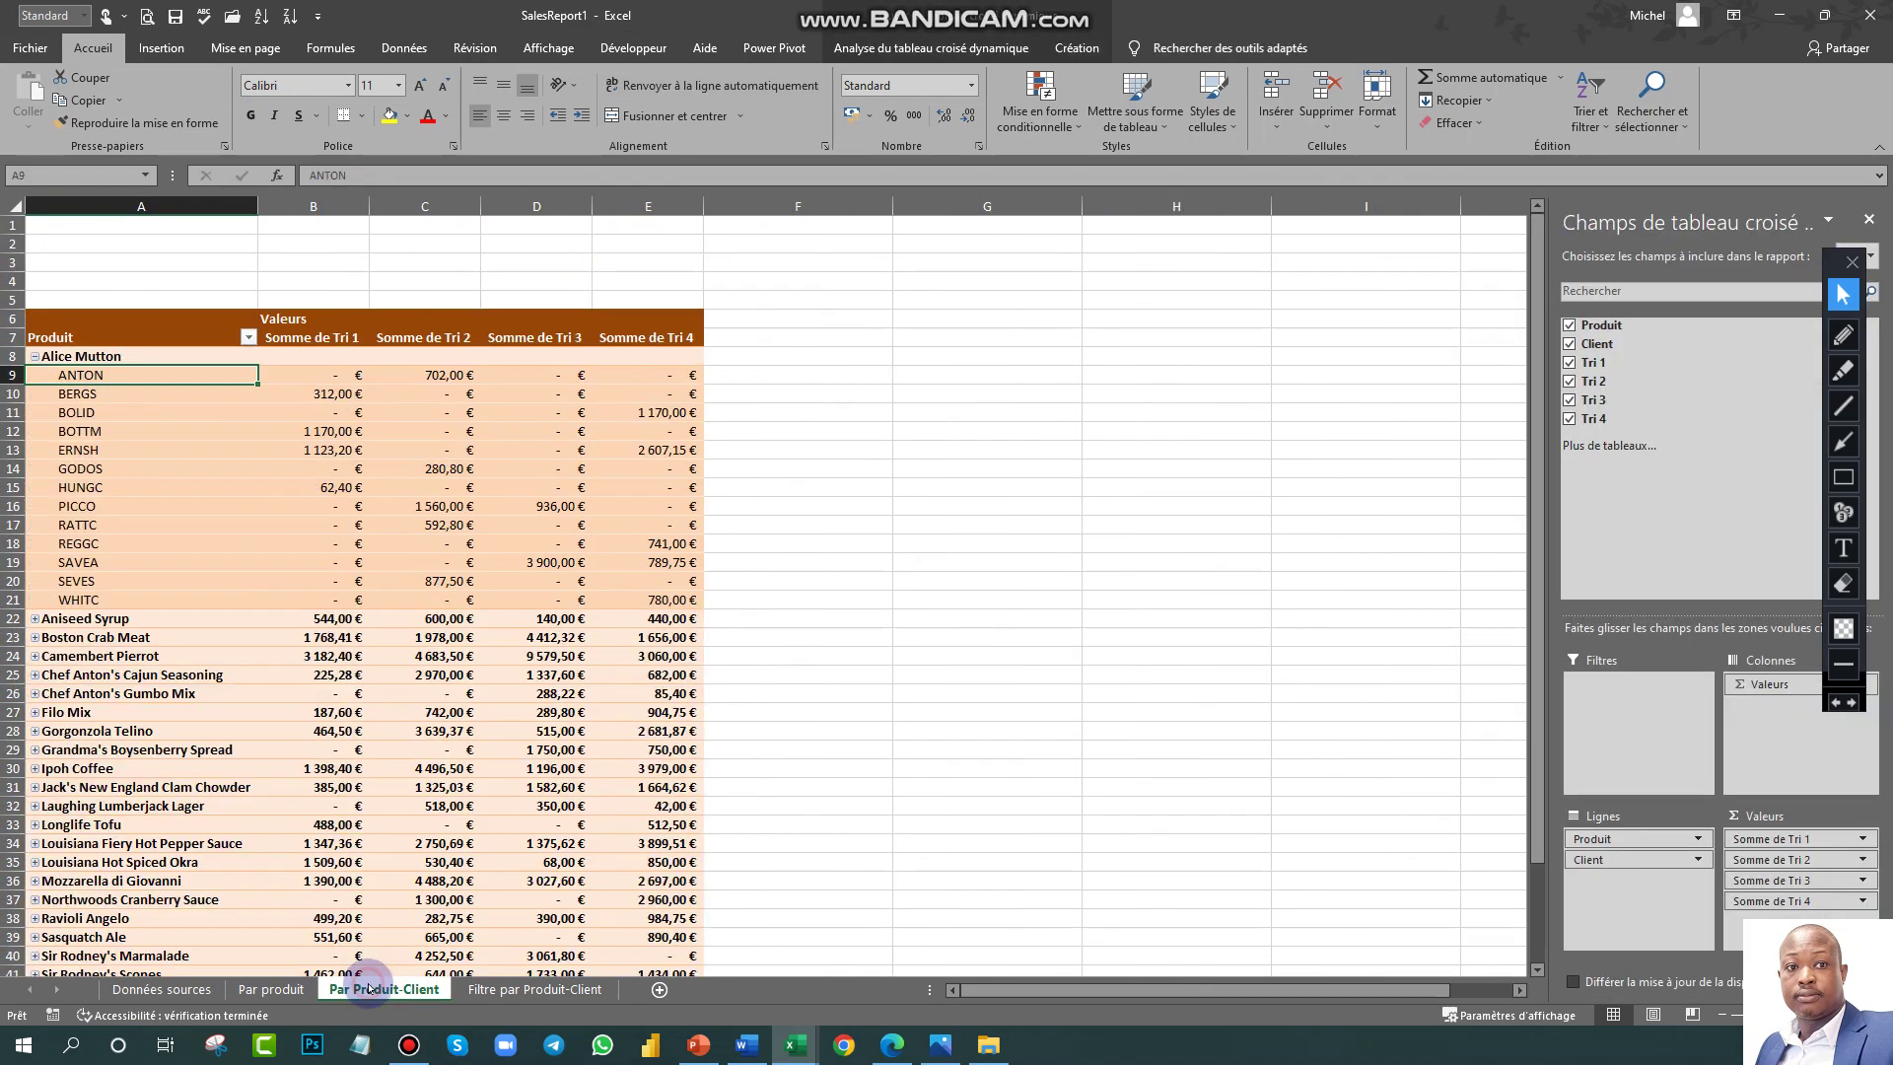
left_click(535, 990)
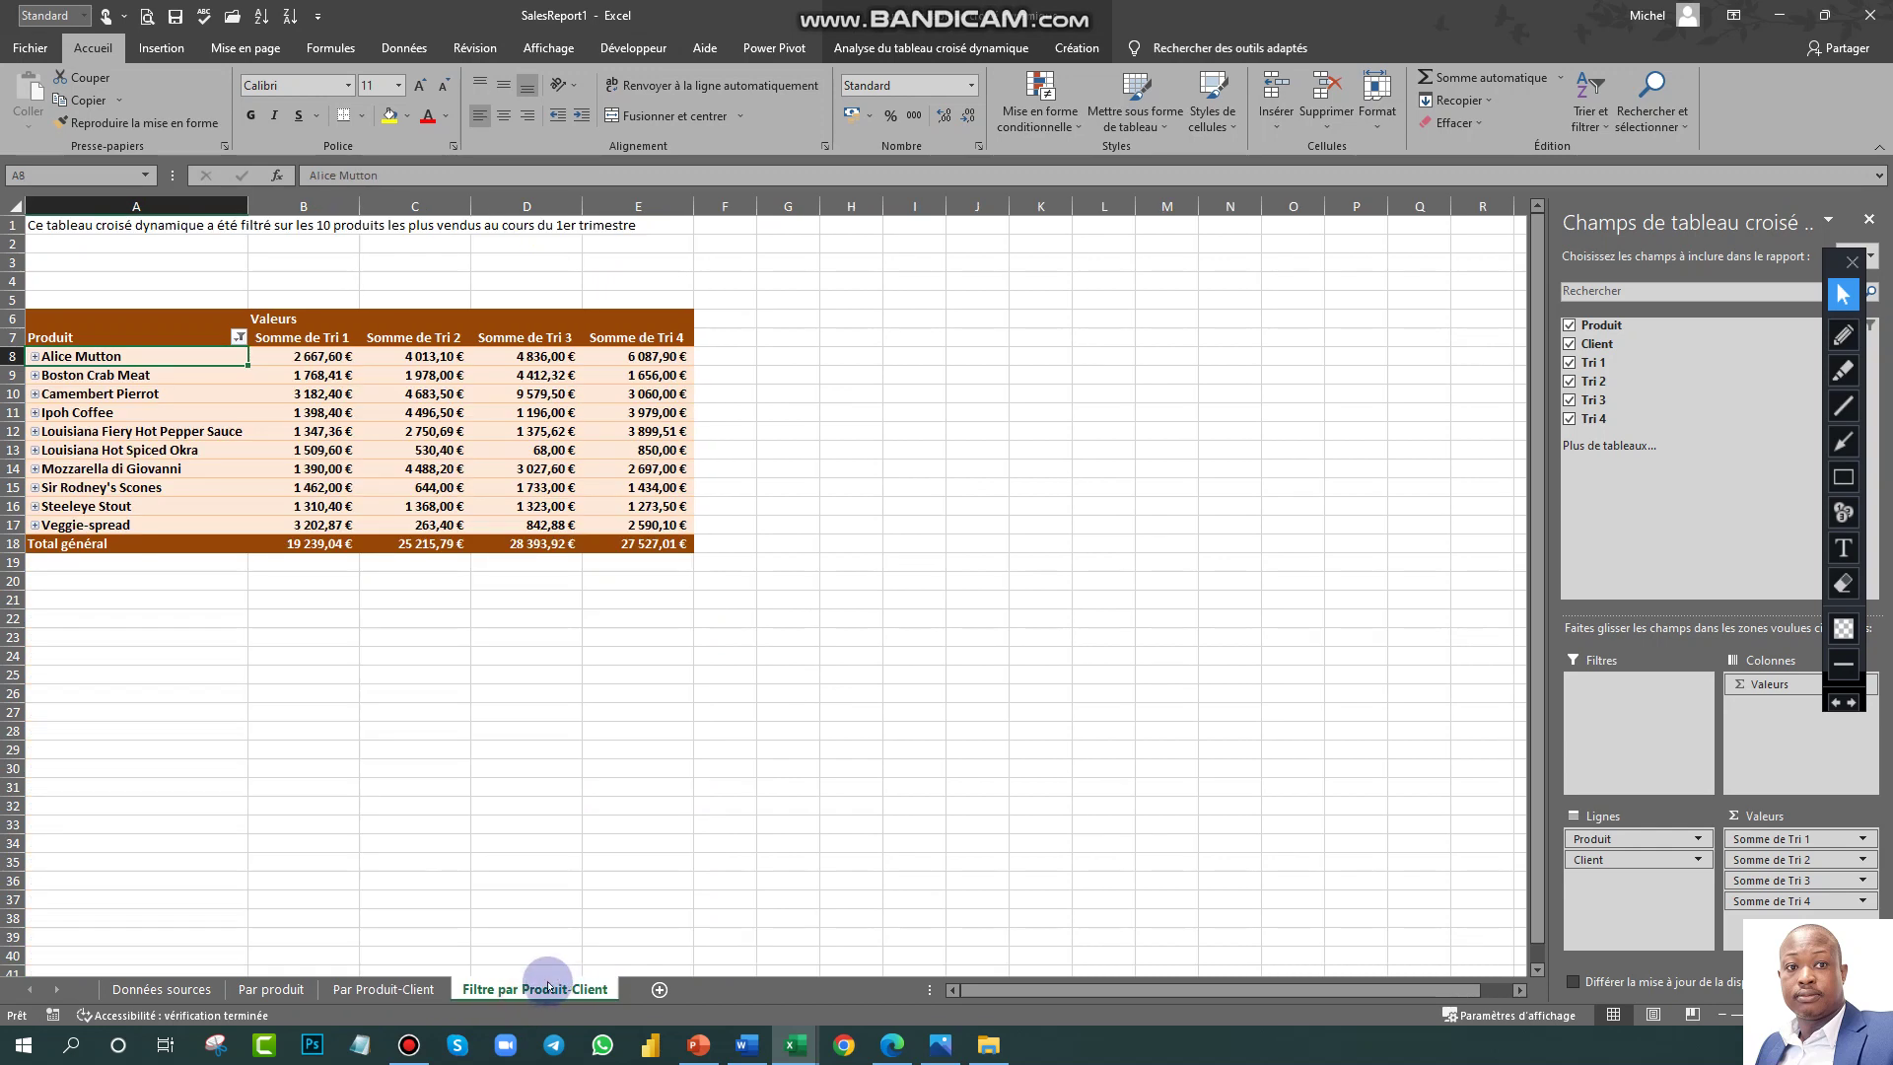
left_click(374, 989)
left_click(271, 988)
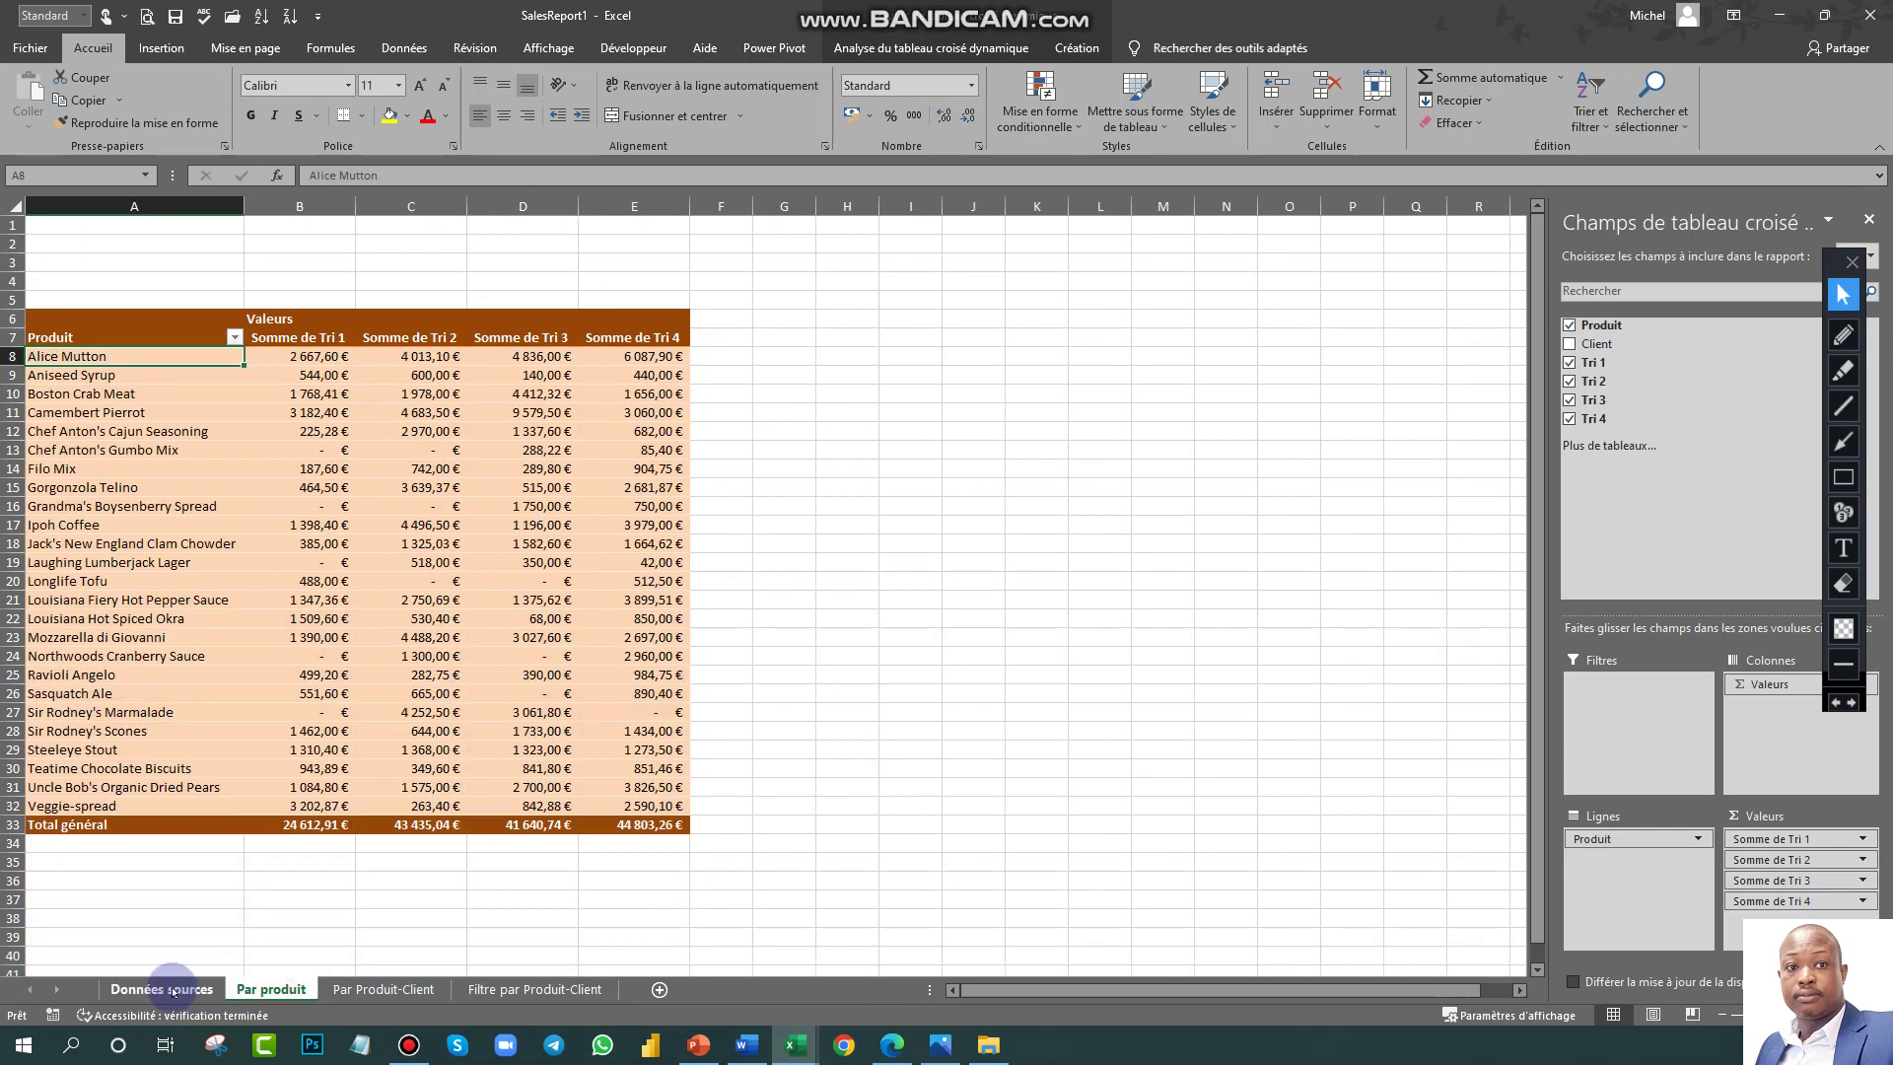
left_click(173, 989)
left_click(280, 989)
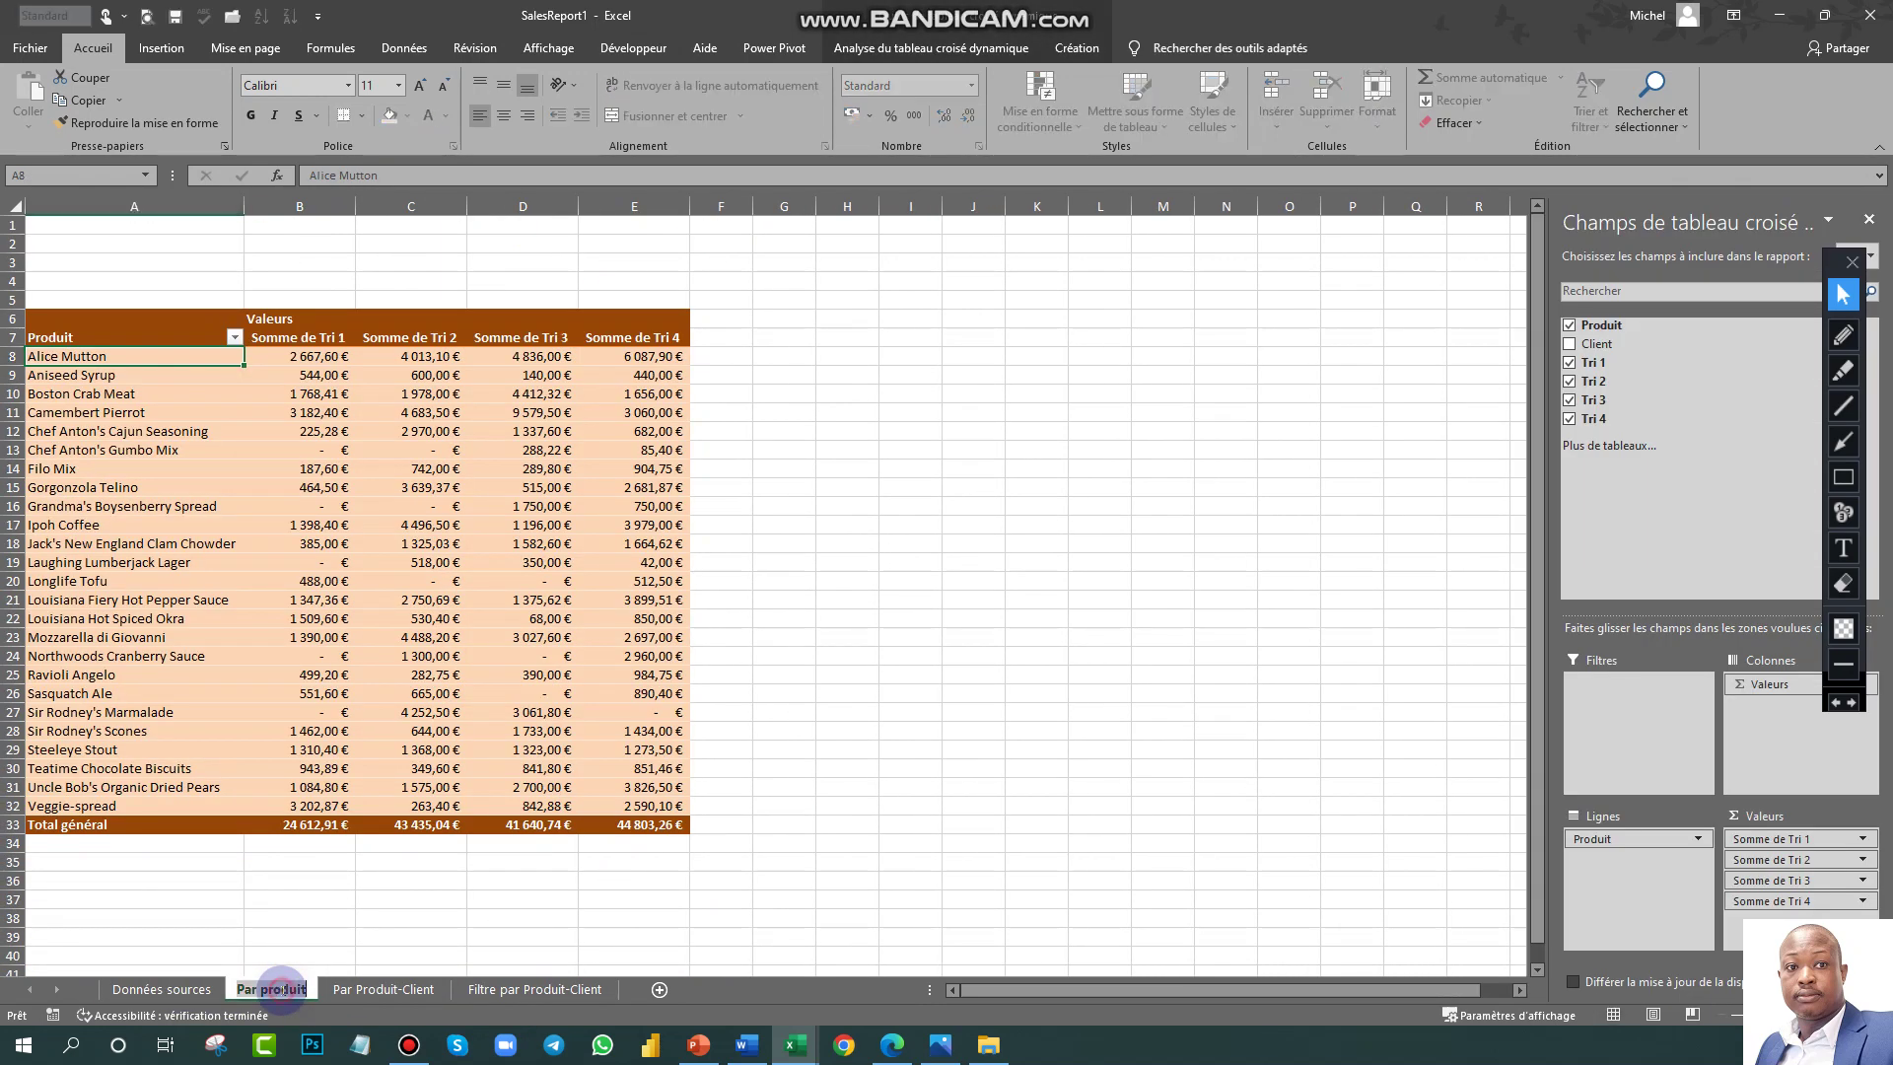
Step: Look at the sheet-management options for the Par Produit-Client sheet and return to the Filtre par Produit-Client sheet
left_click(367, 989)
right_click(367, 991)
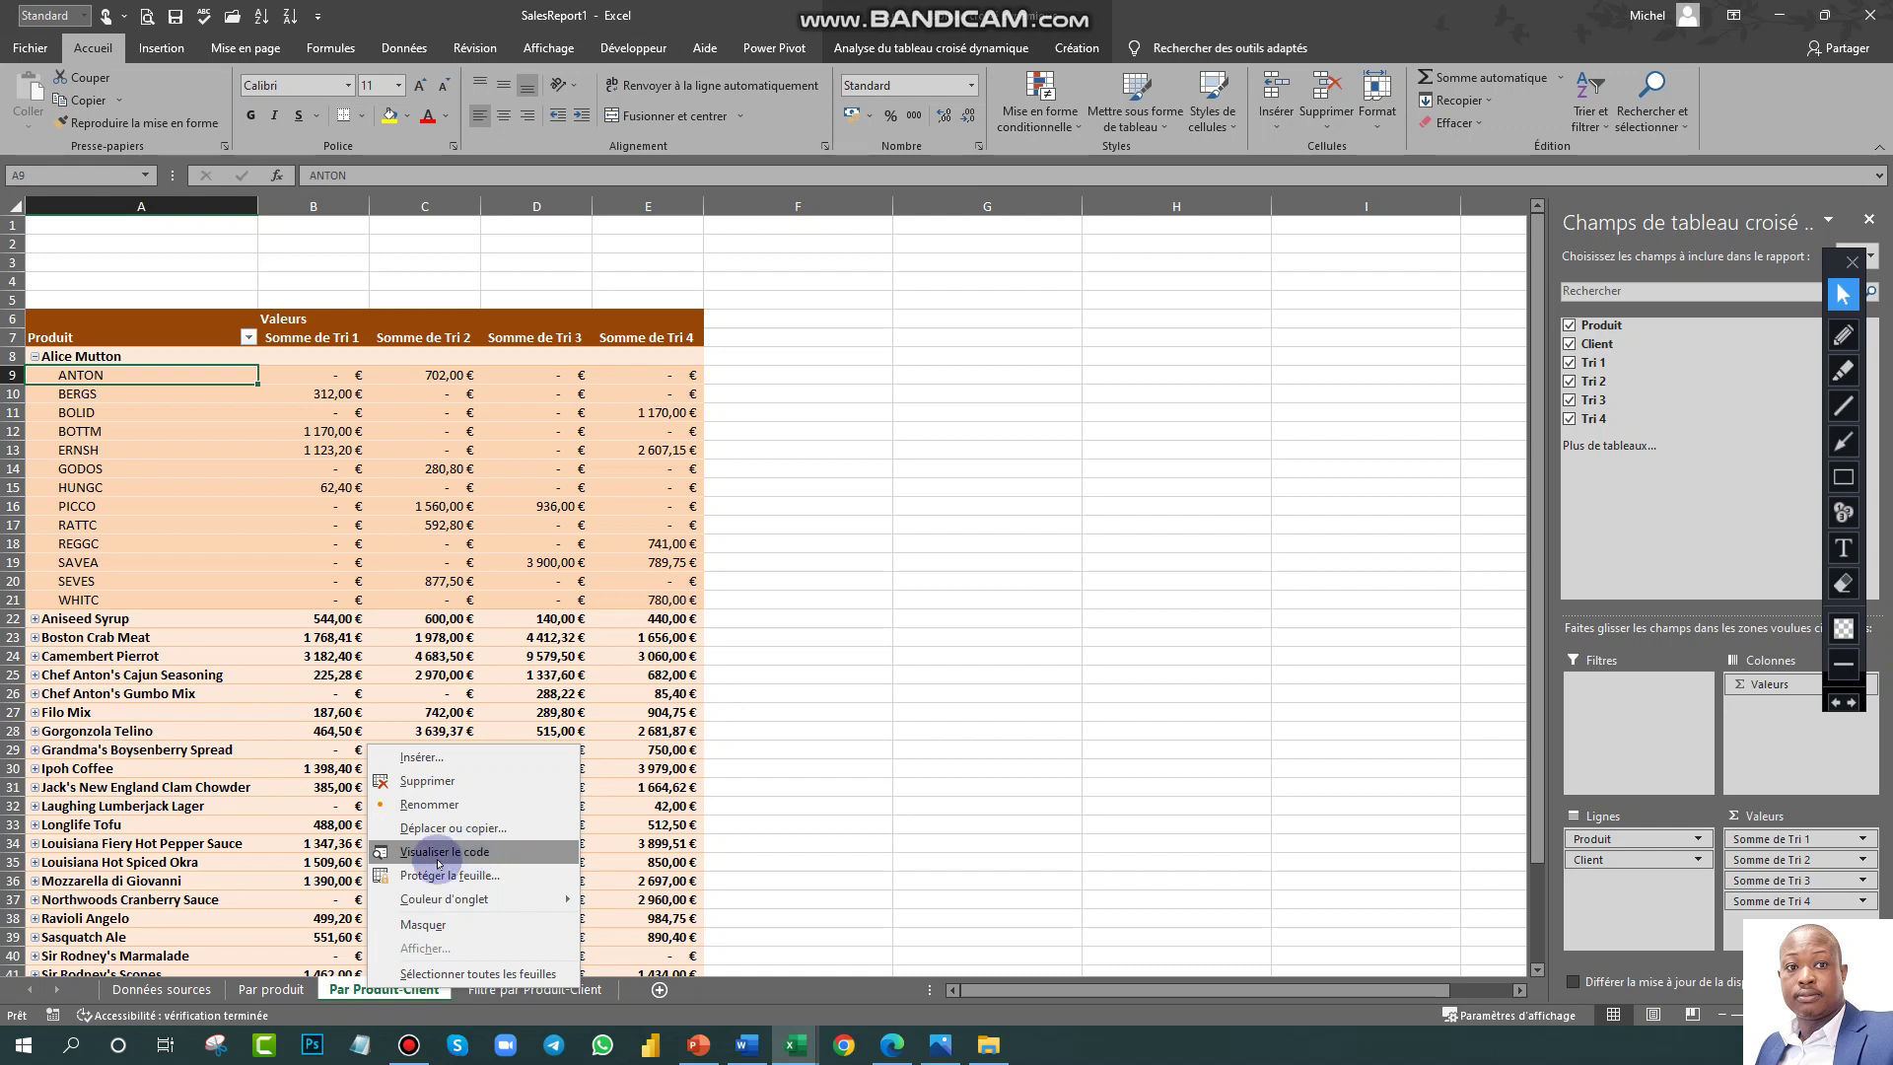
left_click(1038, 518)
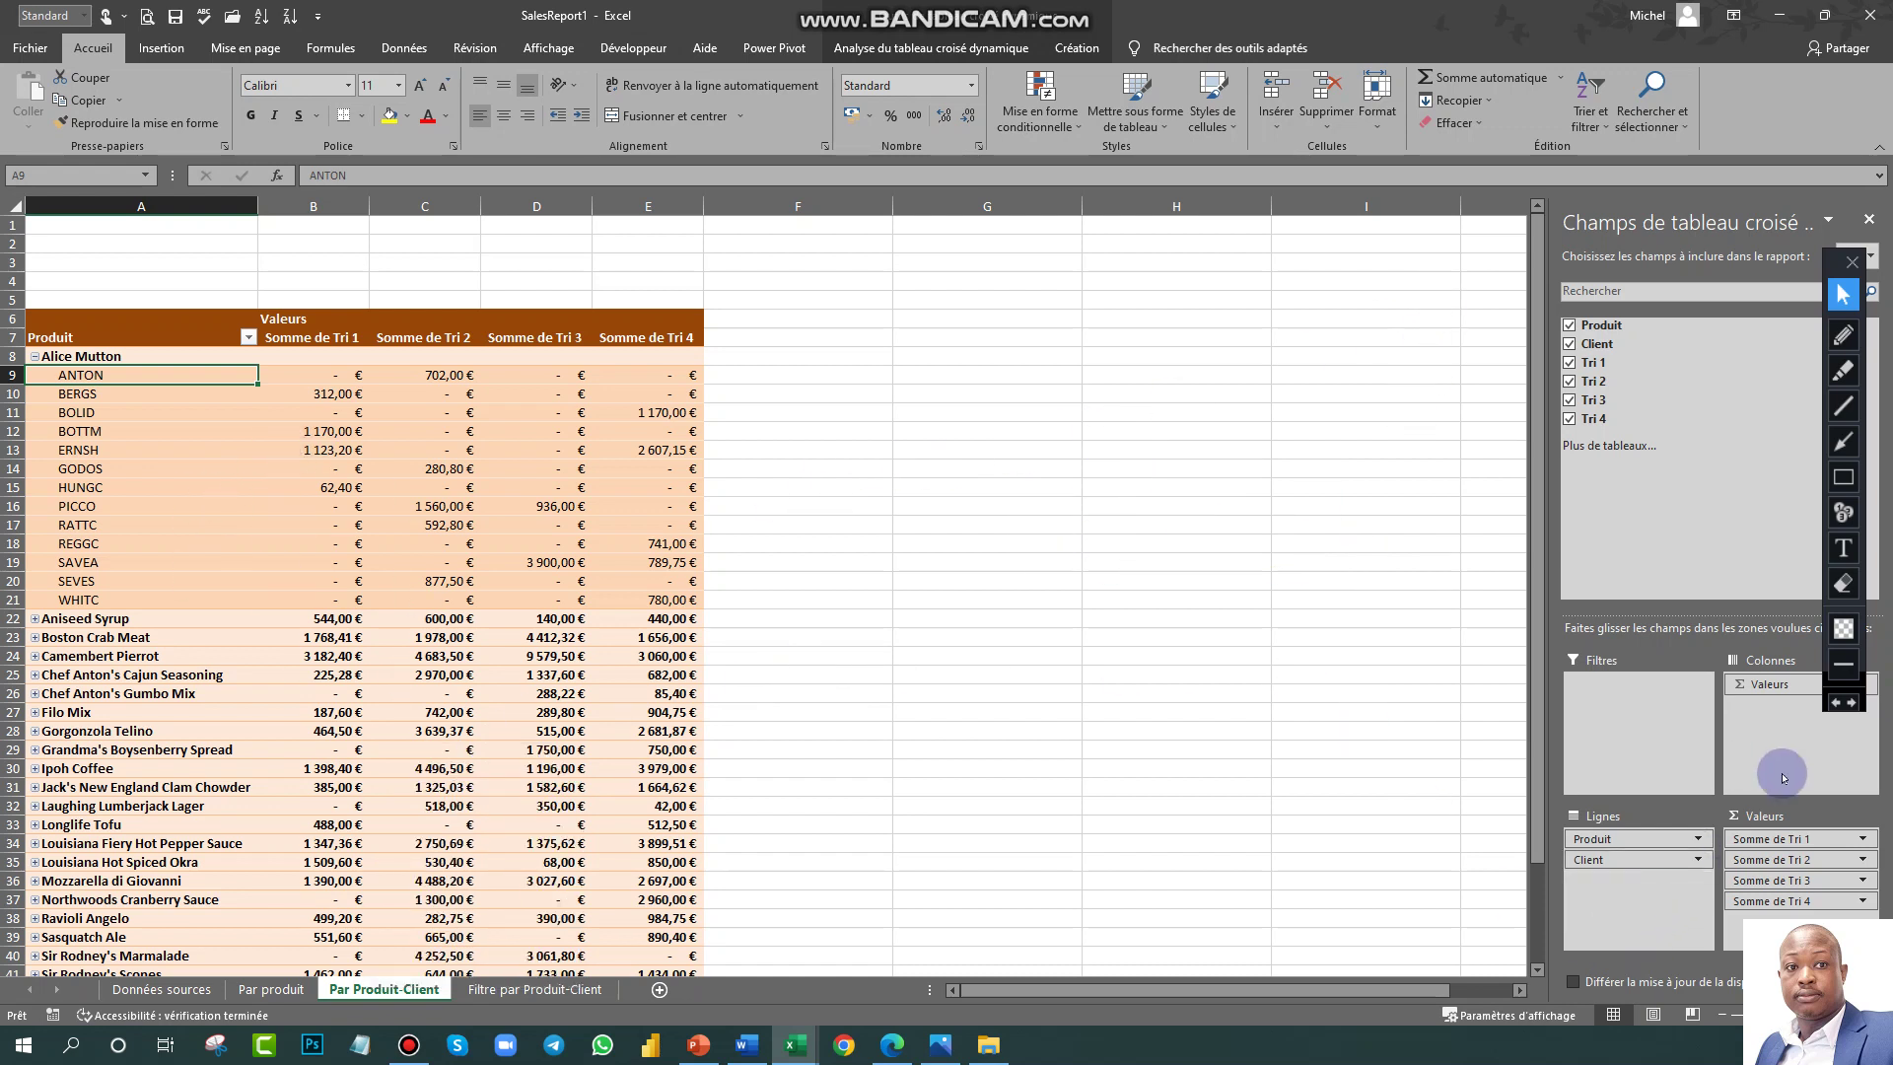
left_click(549, 997)
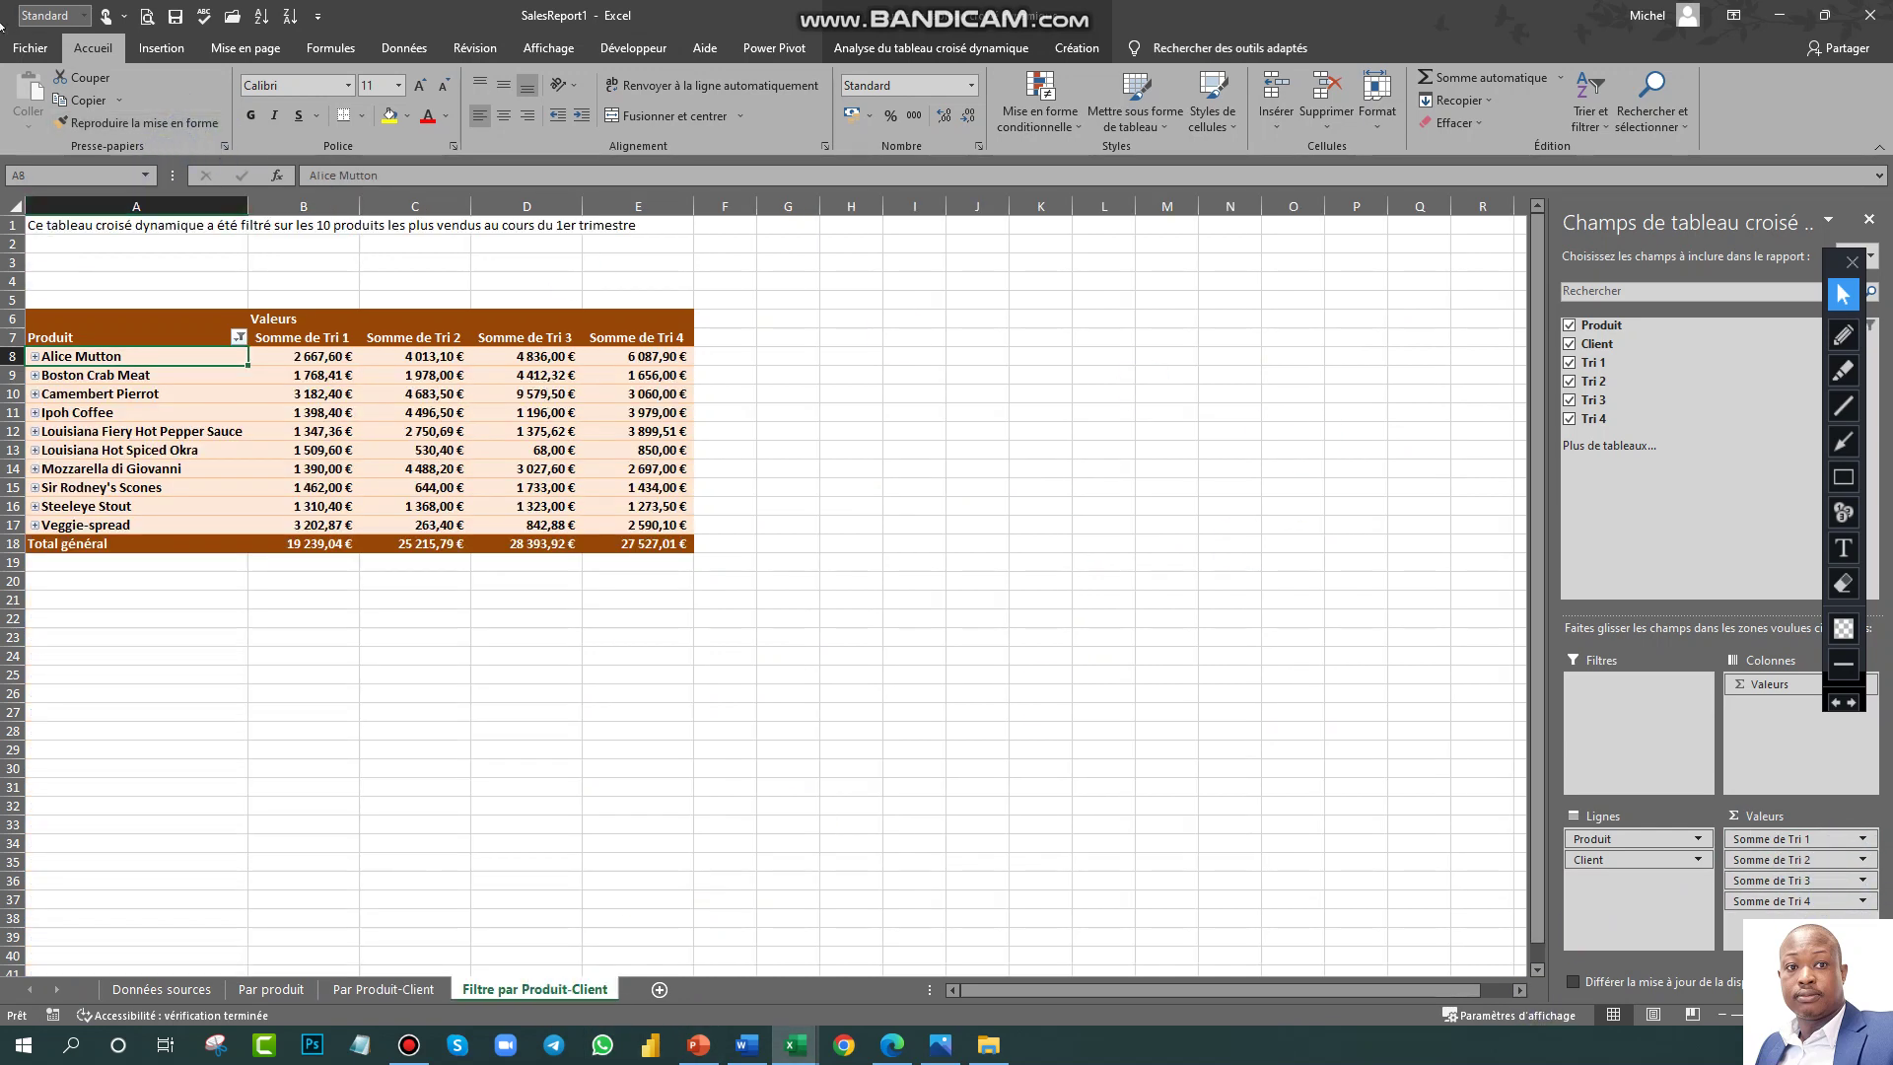
Step: Look through the full list of recent workbooks available to open
left_click(40, 47)
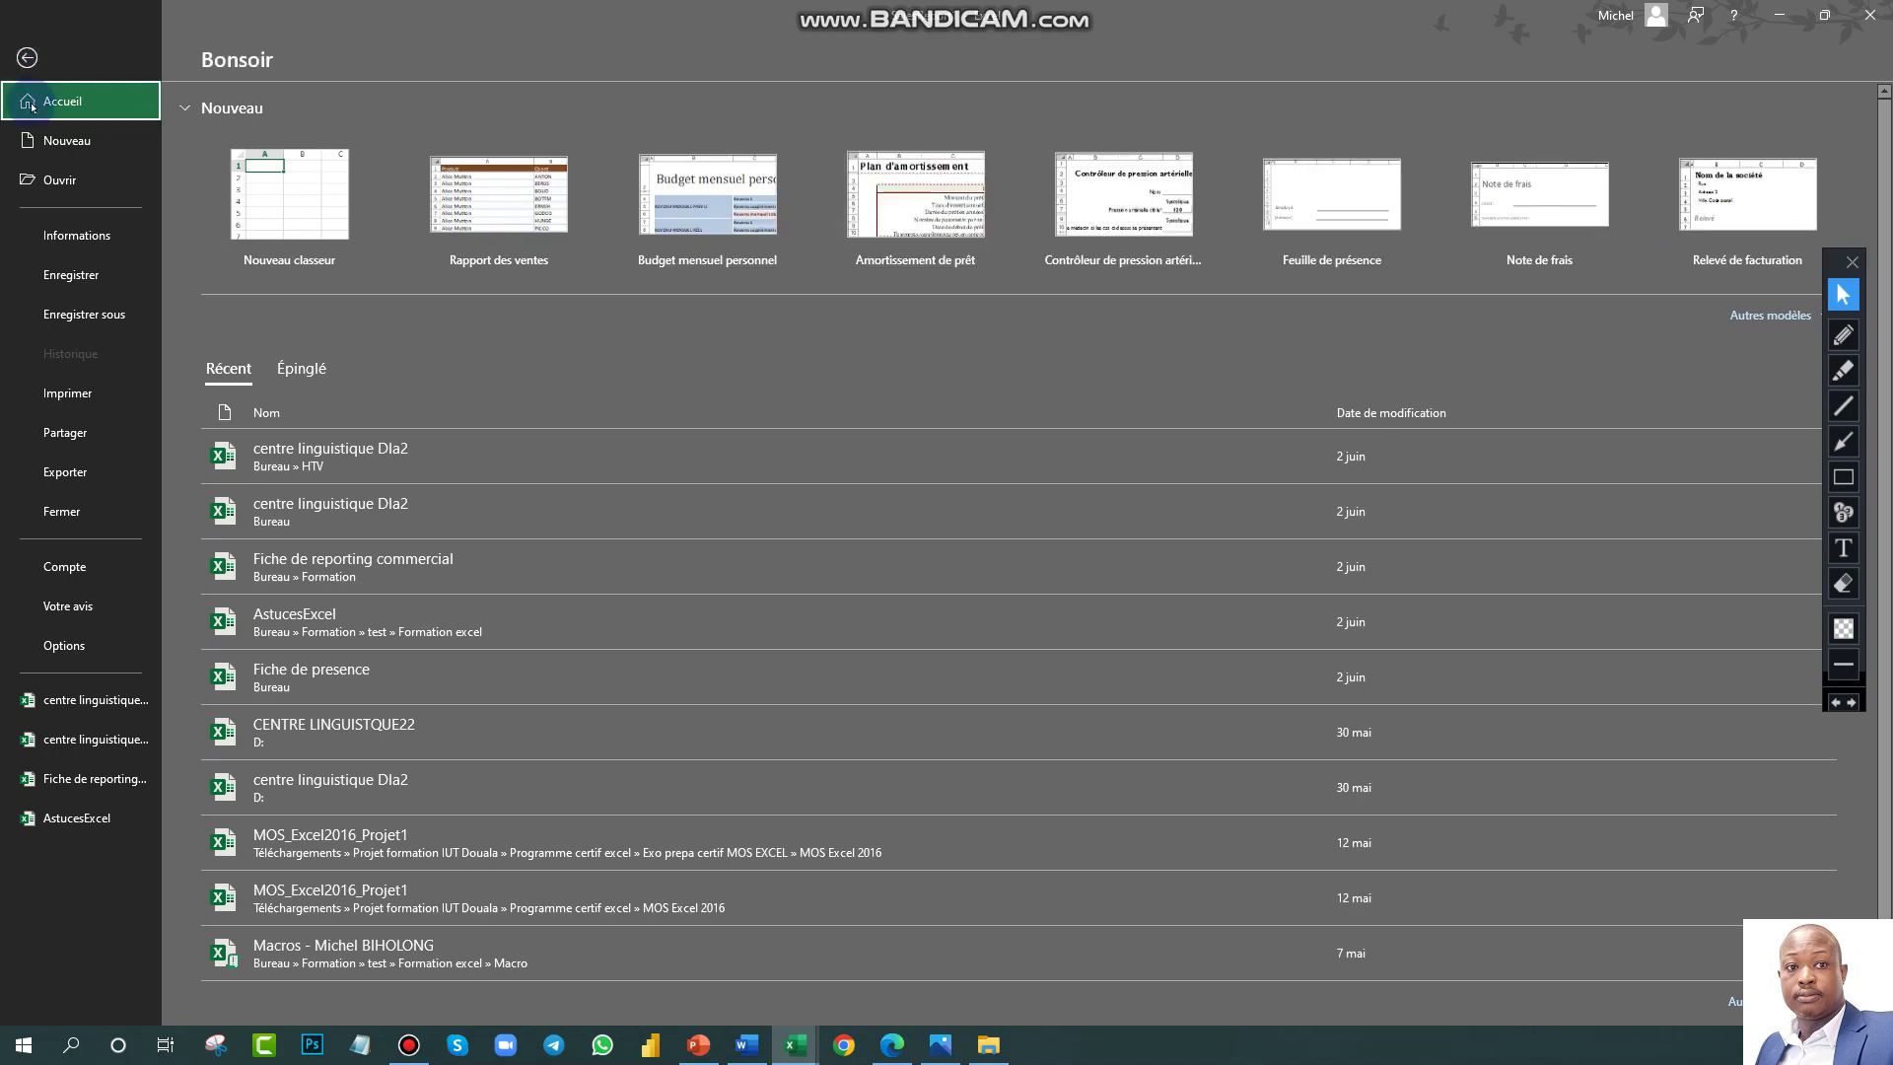
left_click(90, 183)
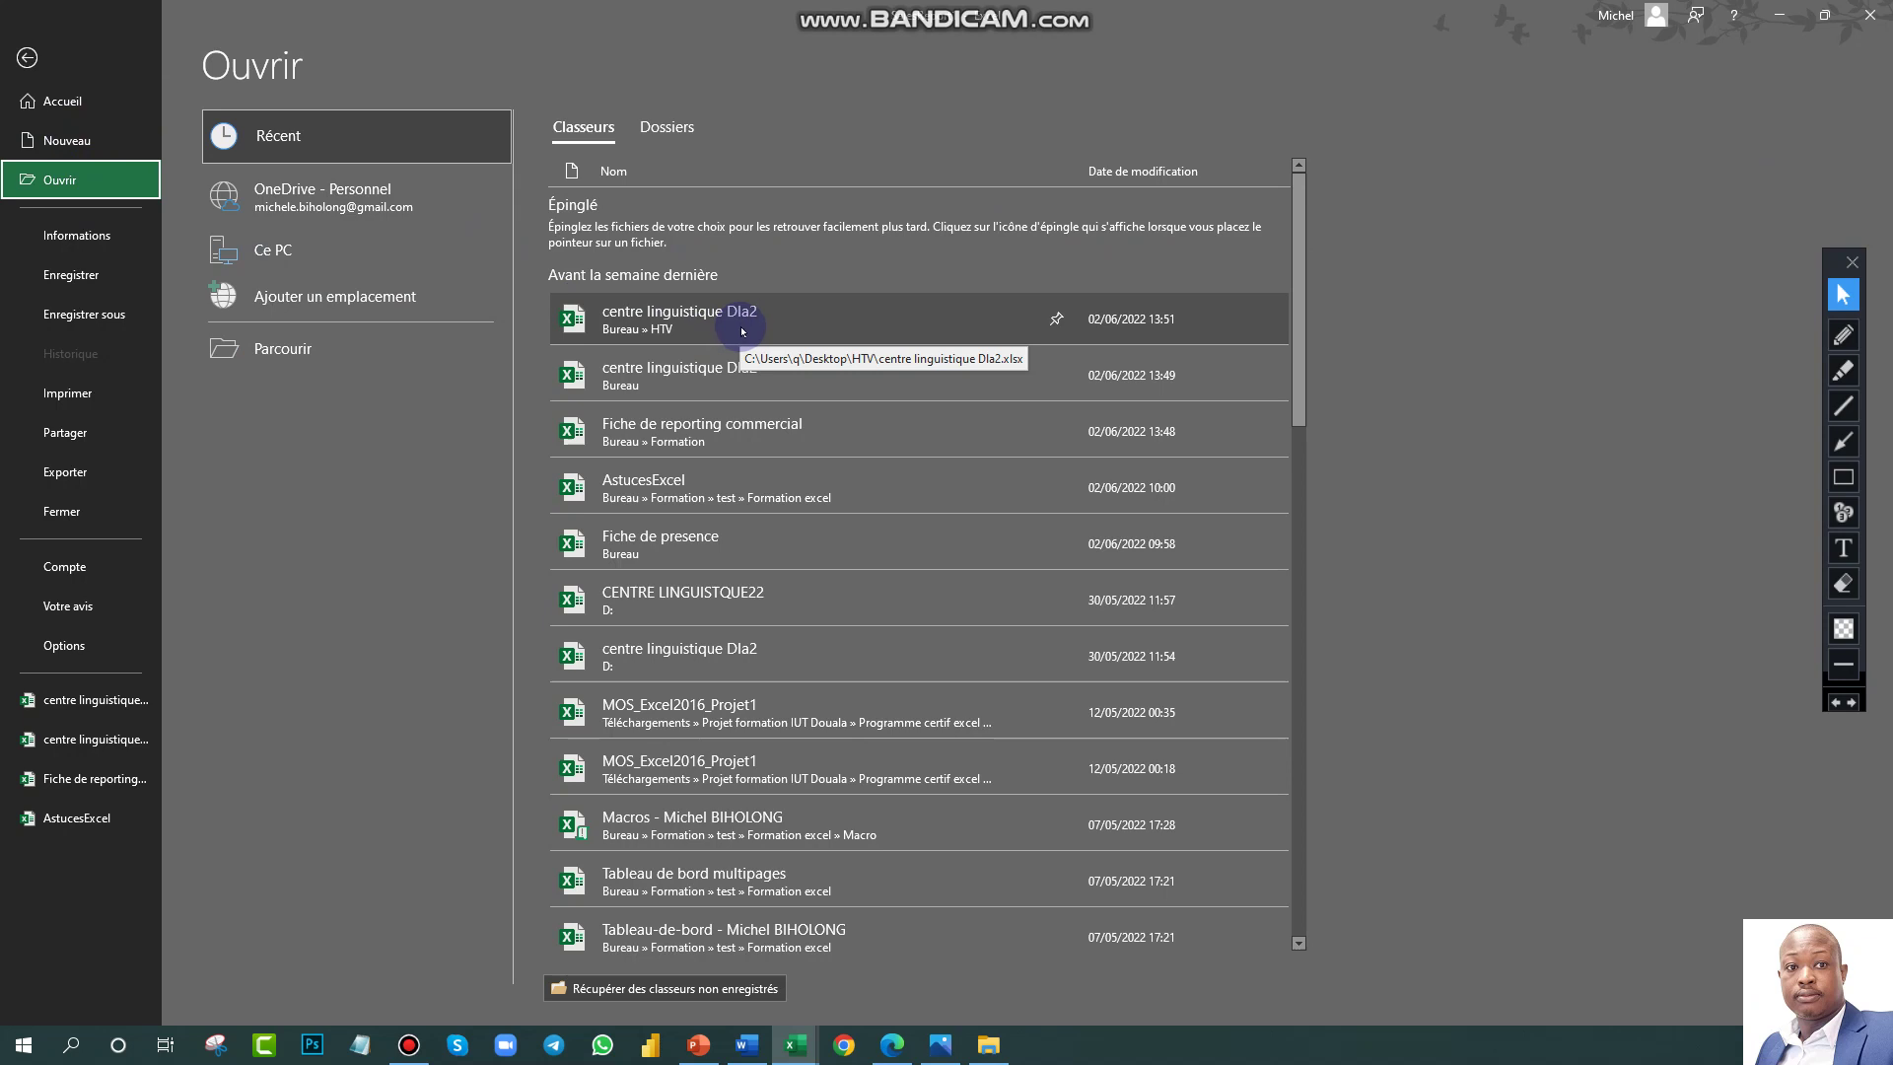
scroll(741, 848, "down", 10)
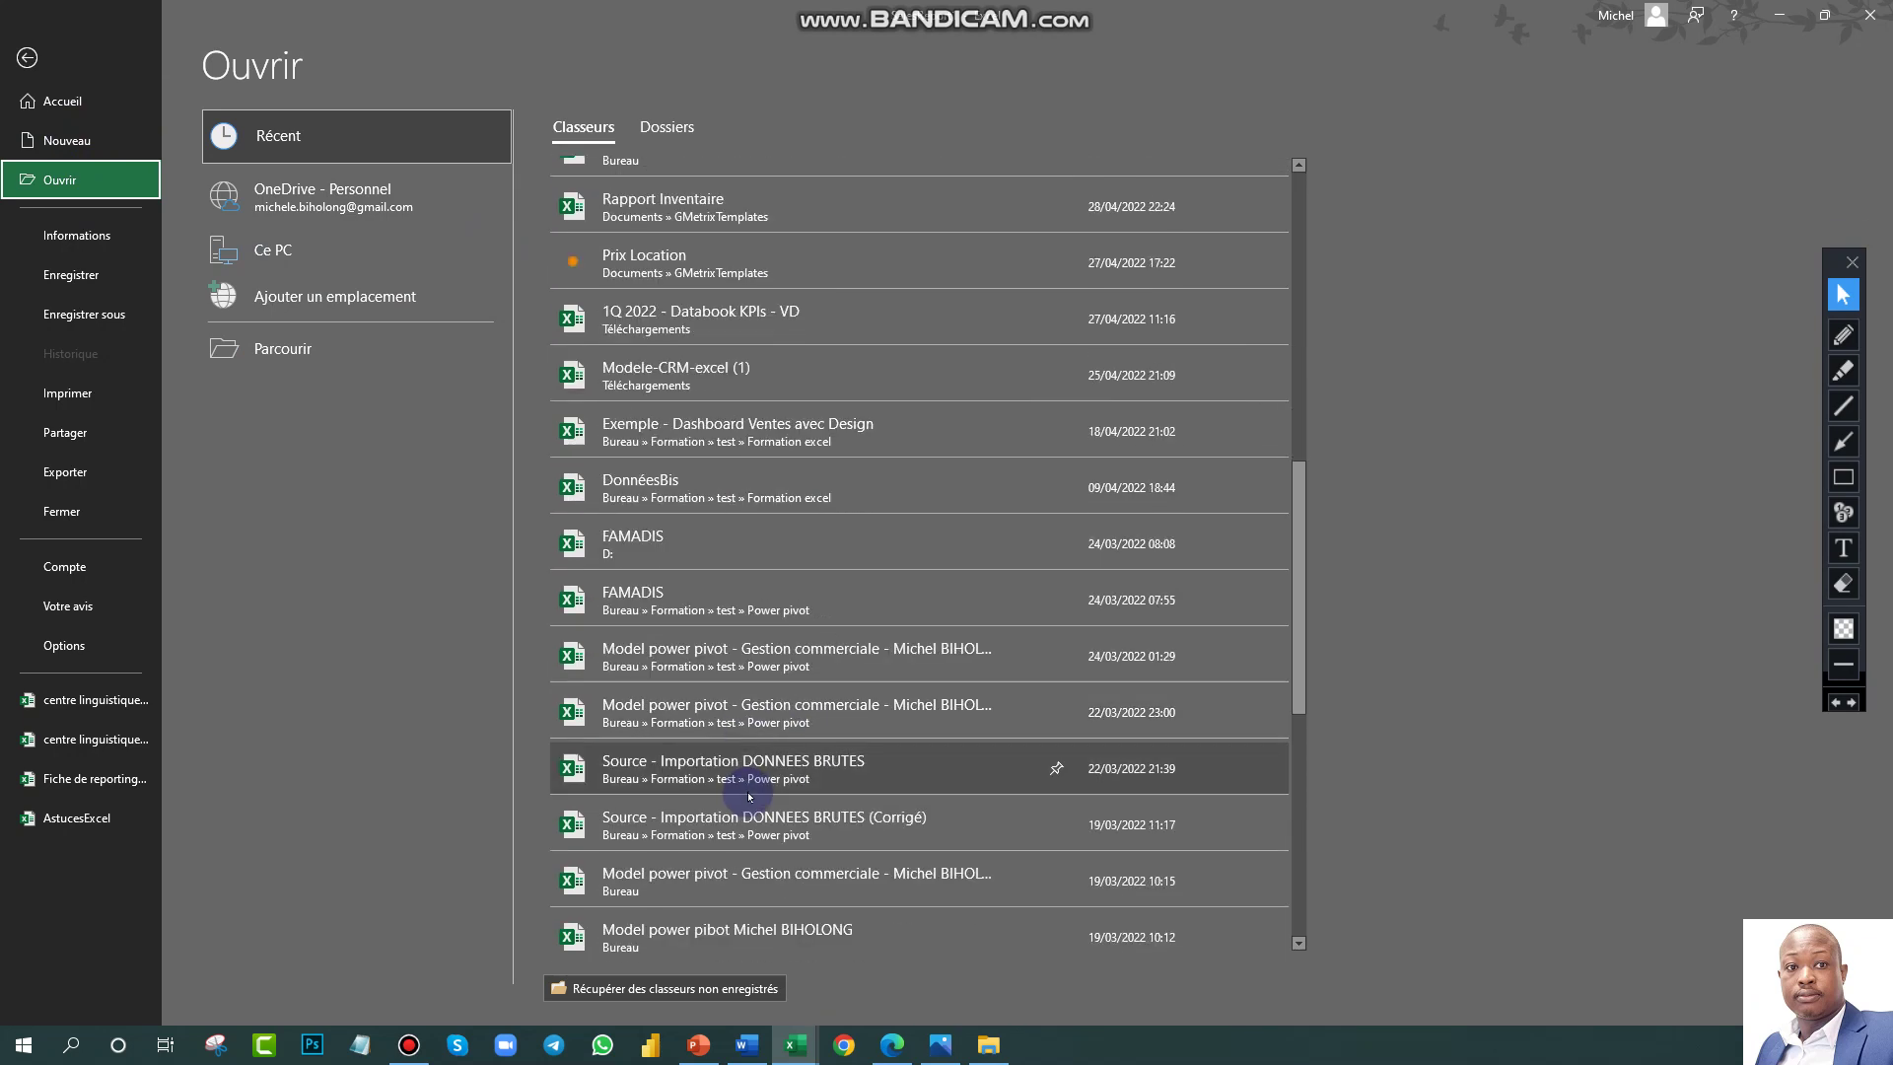
scroll(749, 808, "down", 5)
scroll(676, 325, "down", 4)
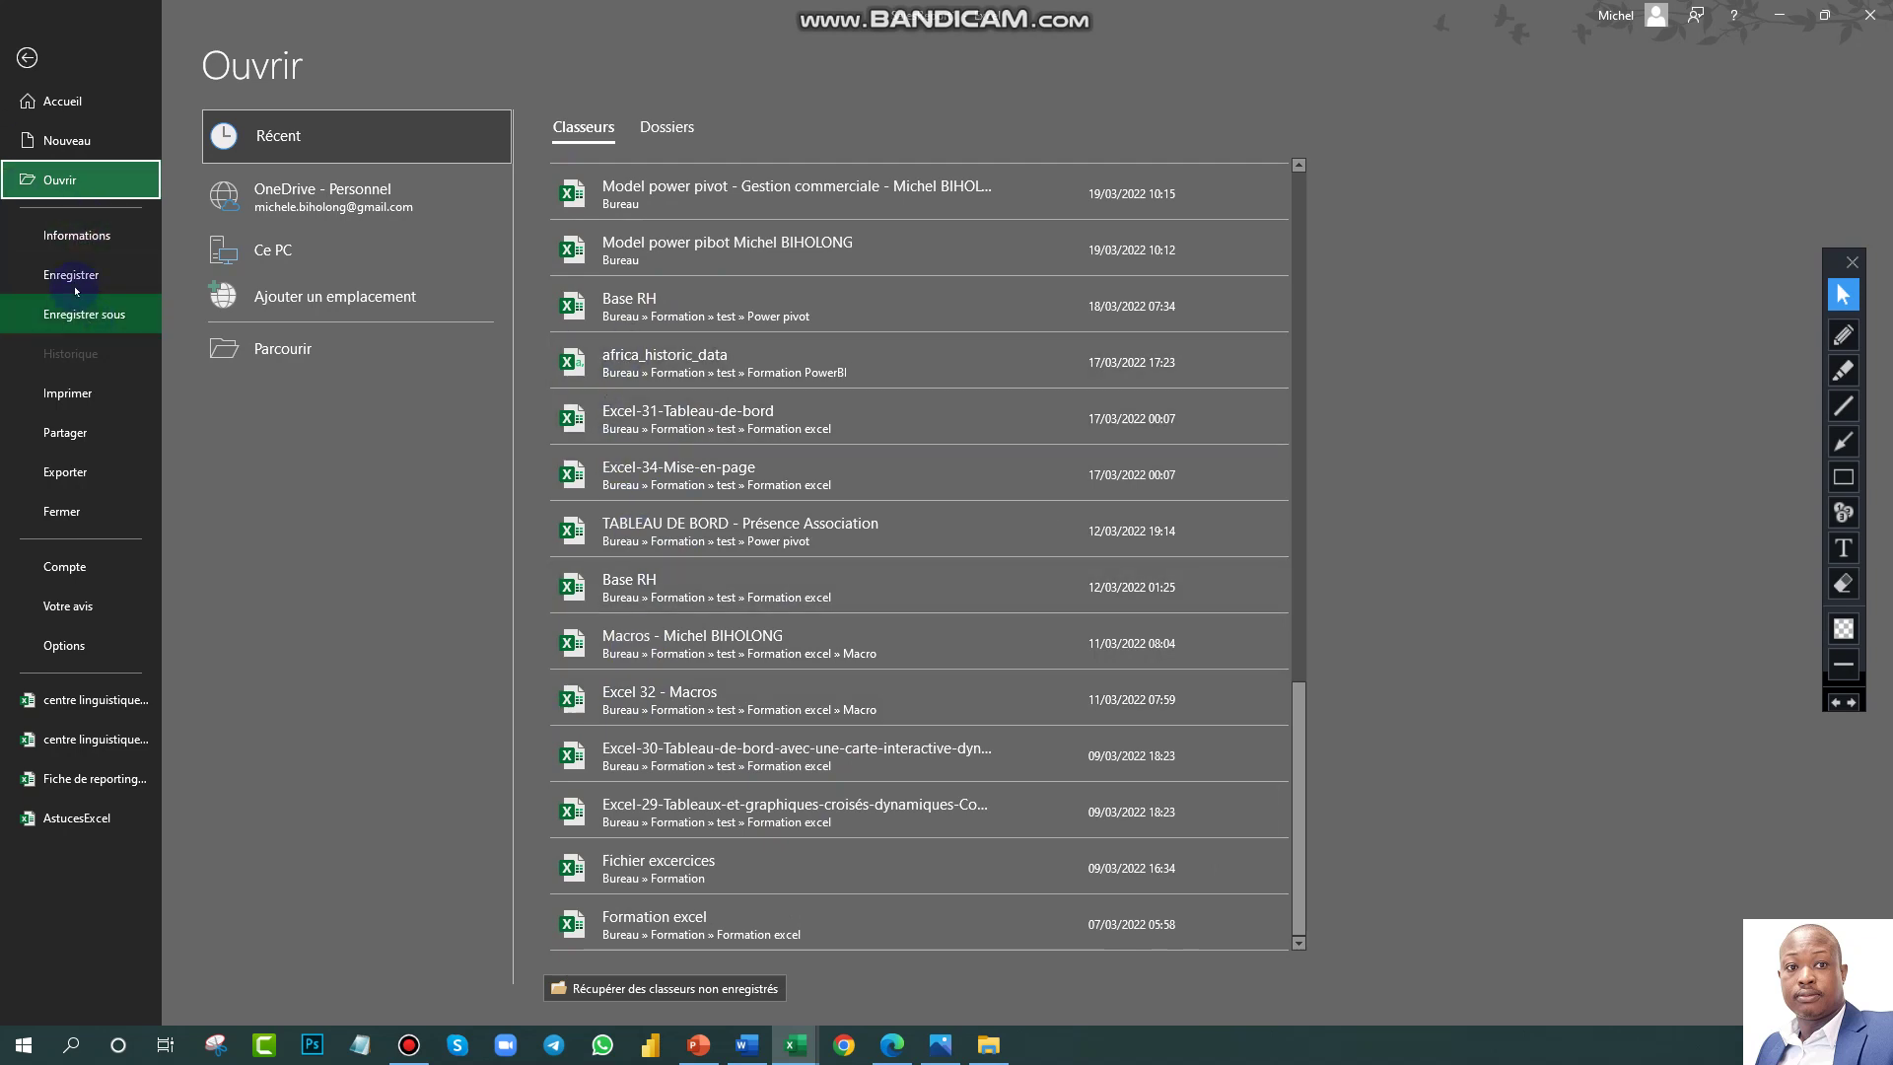
Step: Examine the workbook's information options for protection, issue checking and managing unsaved versions
left_click(77, 235)
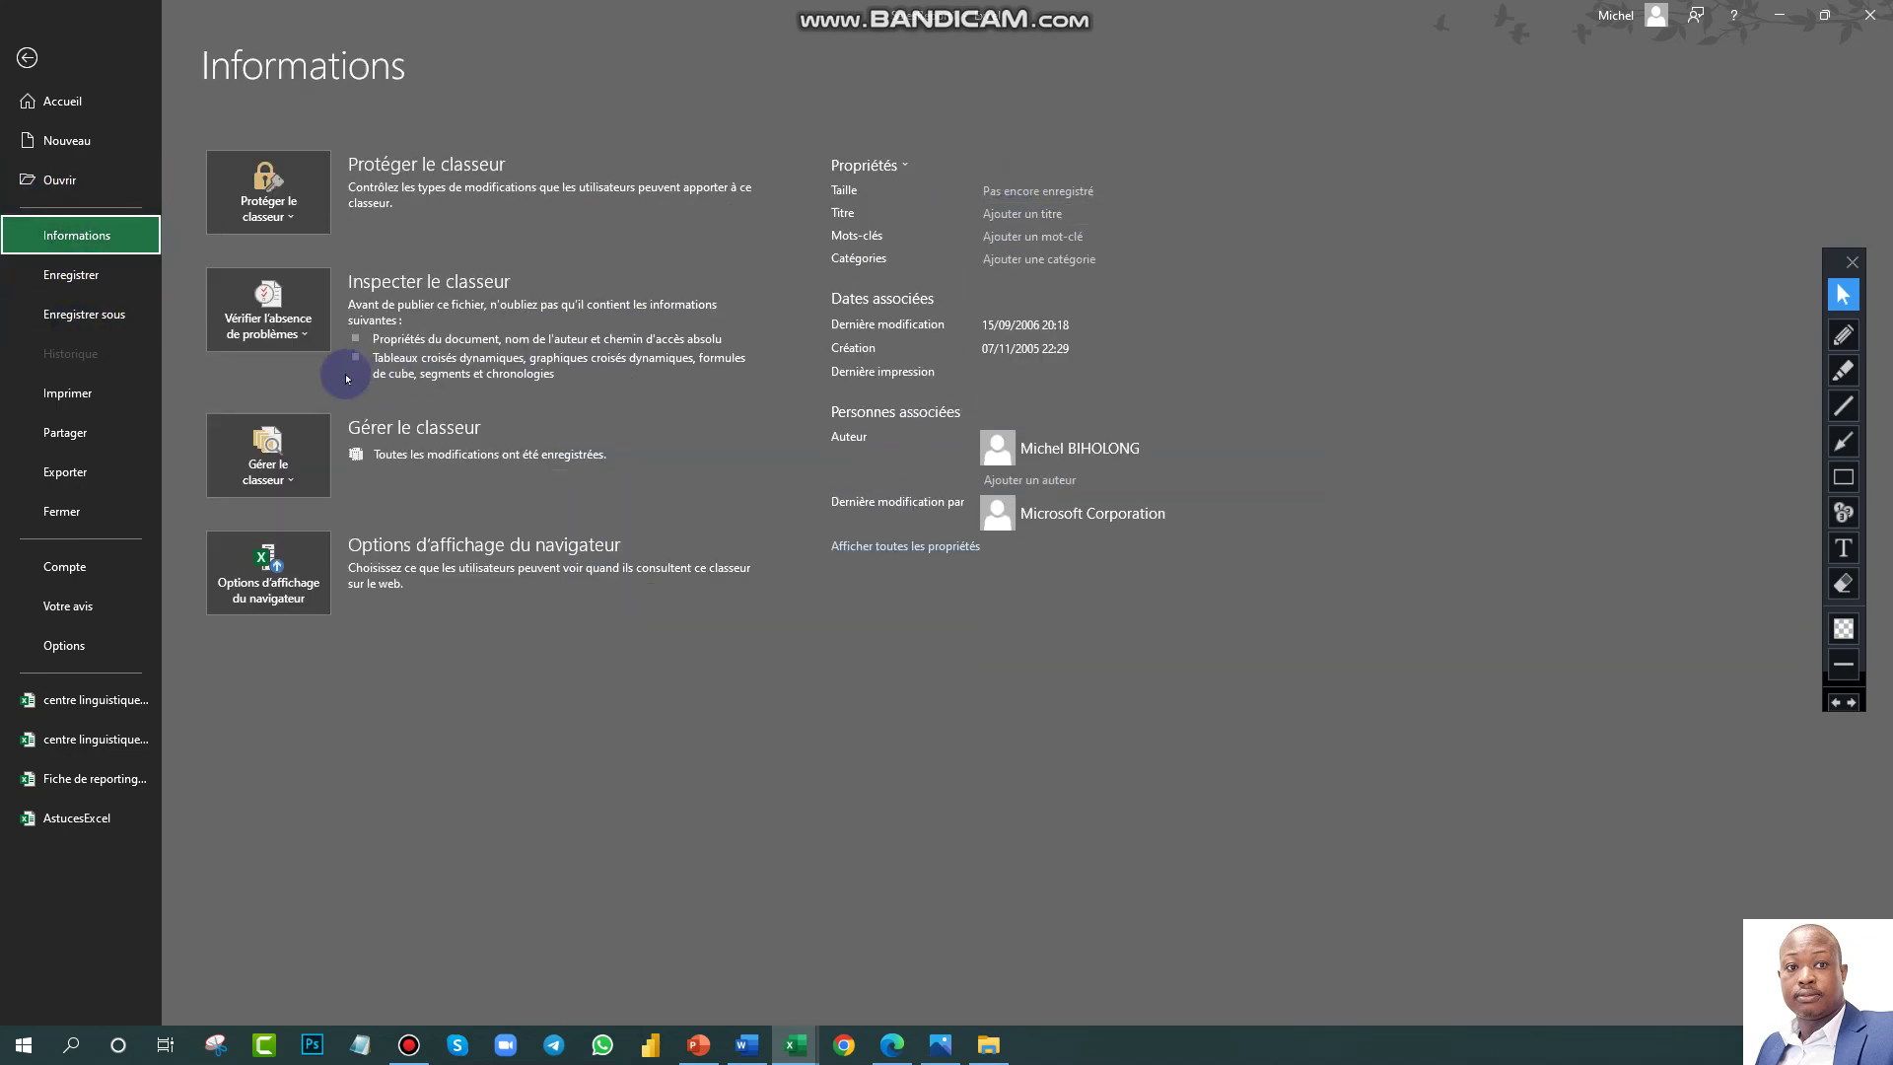
left_click(278, 202)
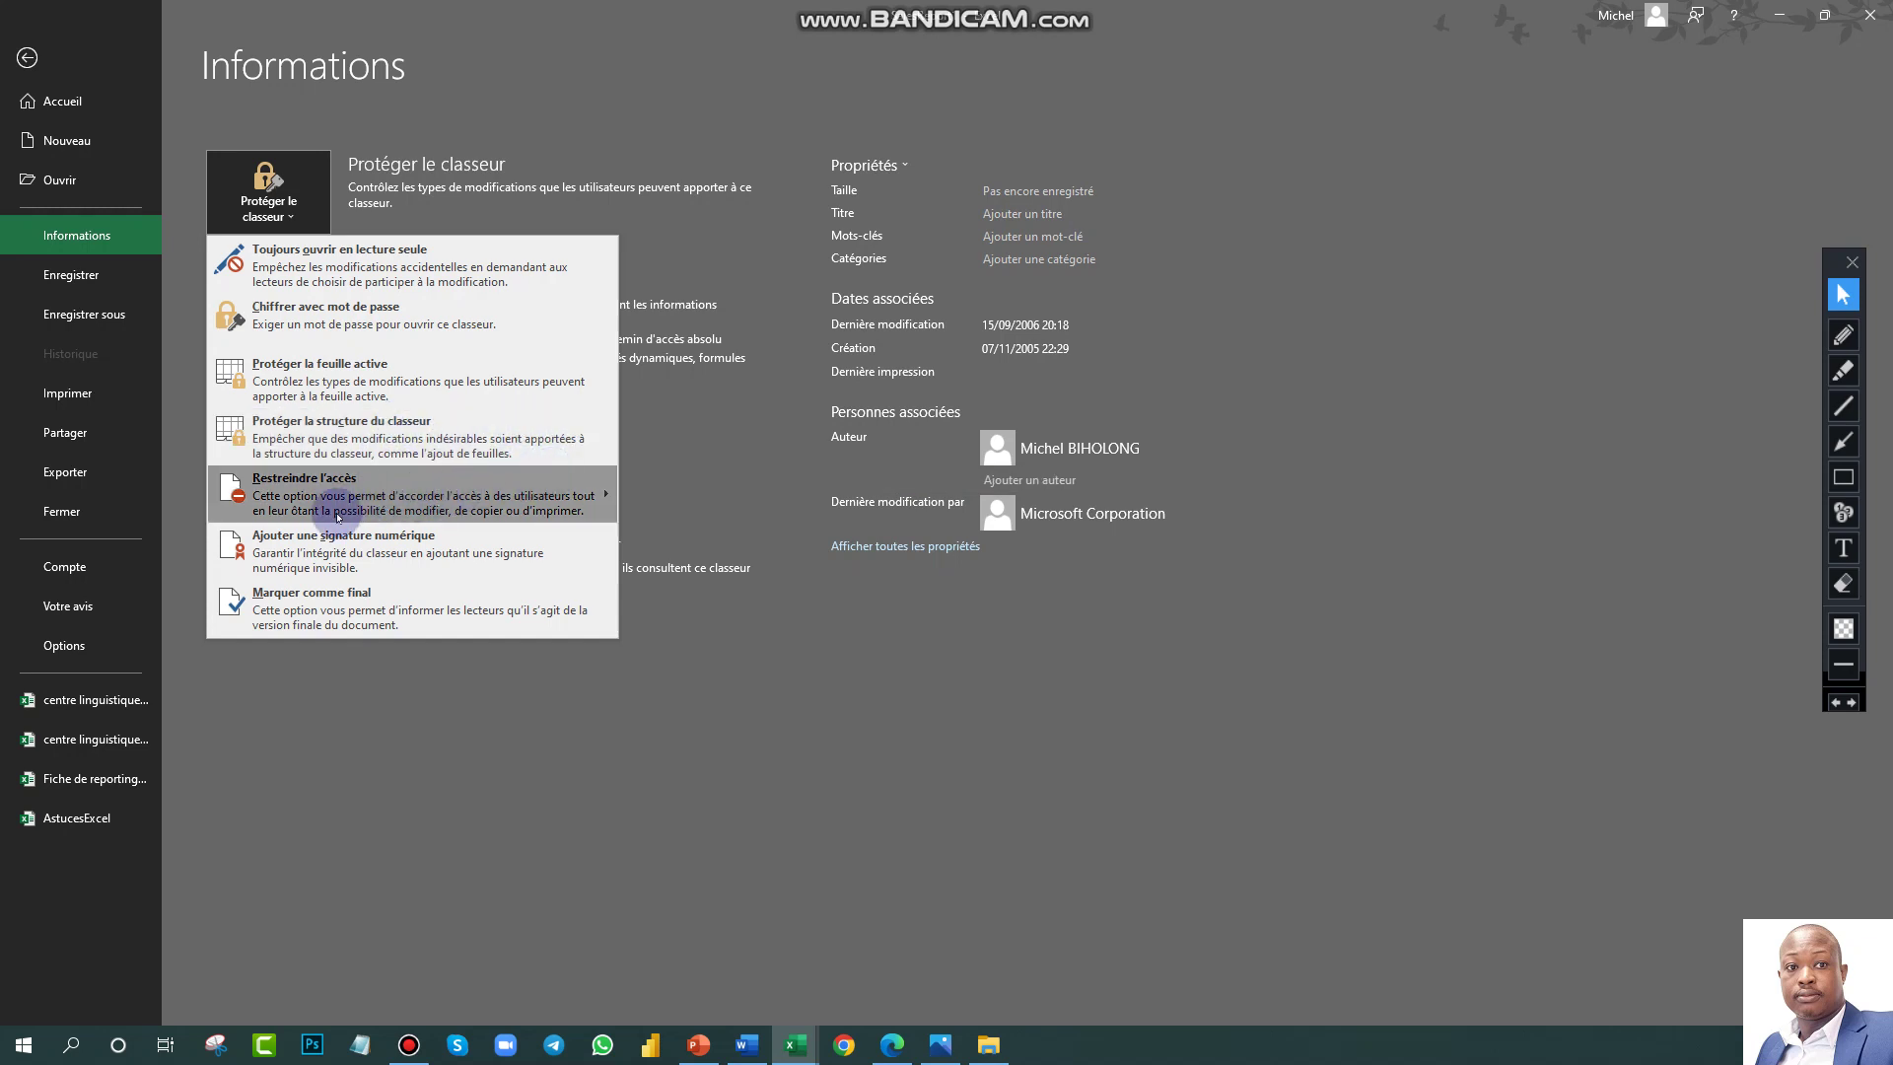
mouse_move(325, 502)
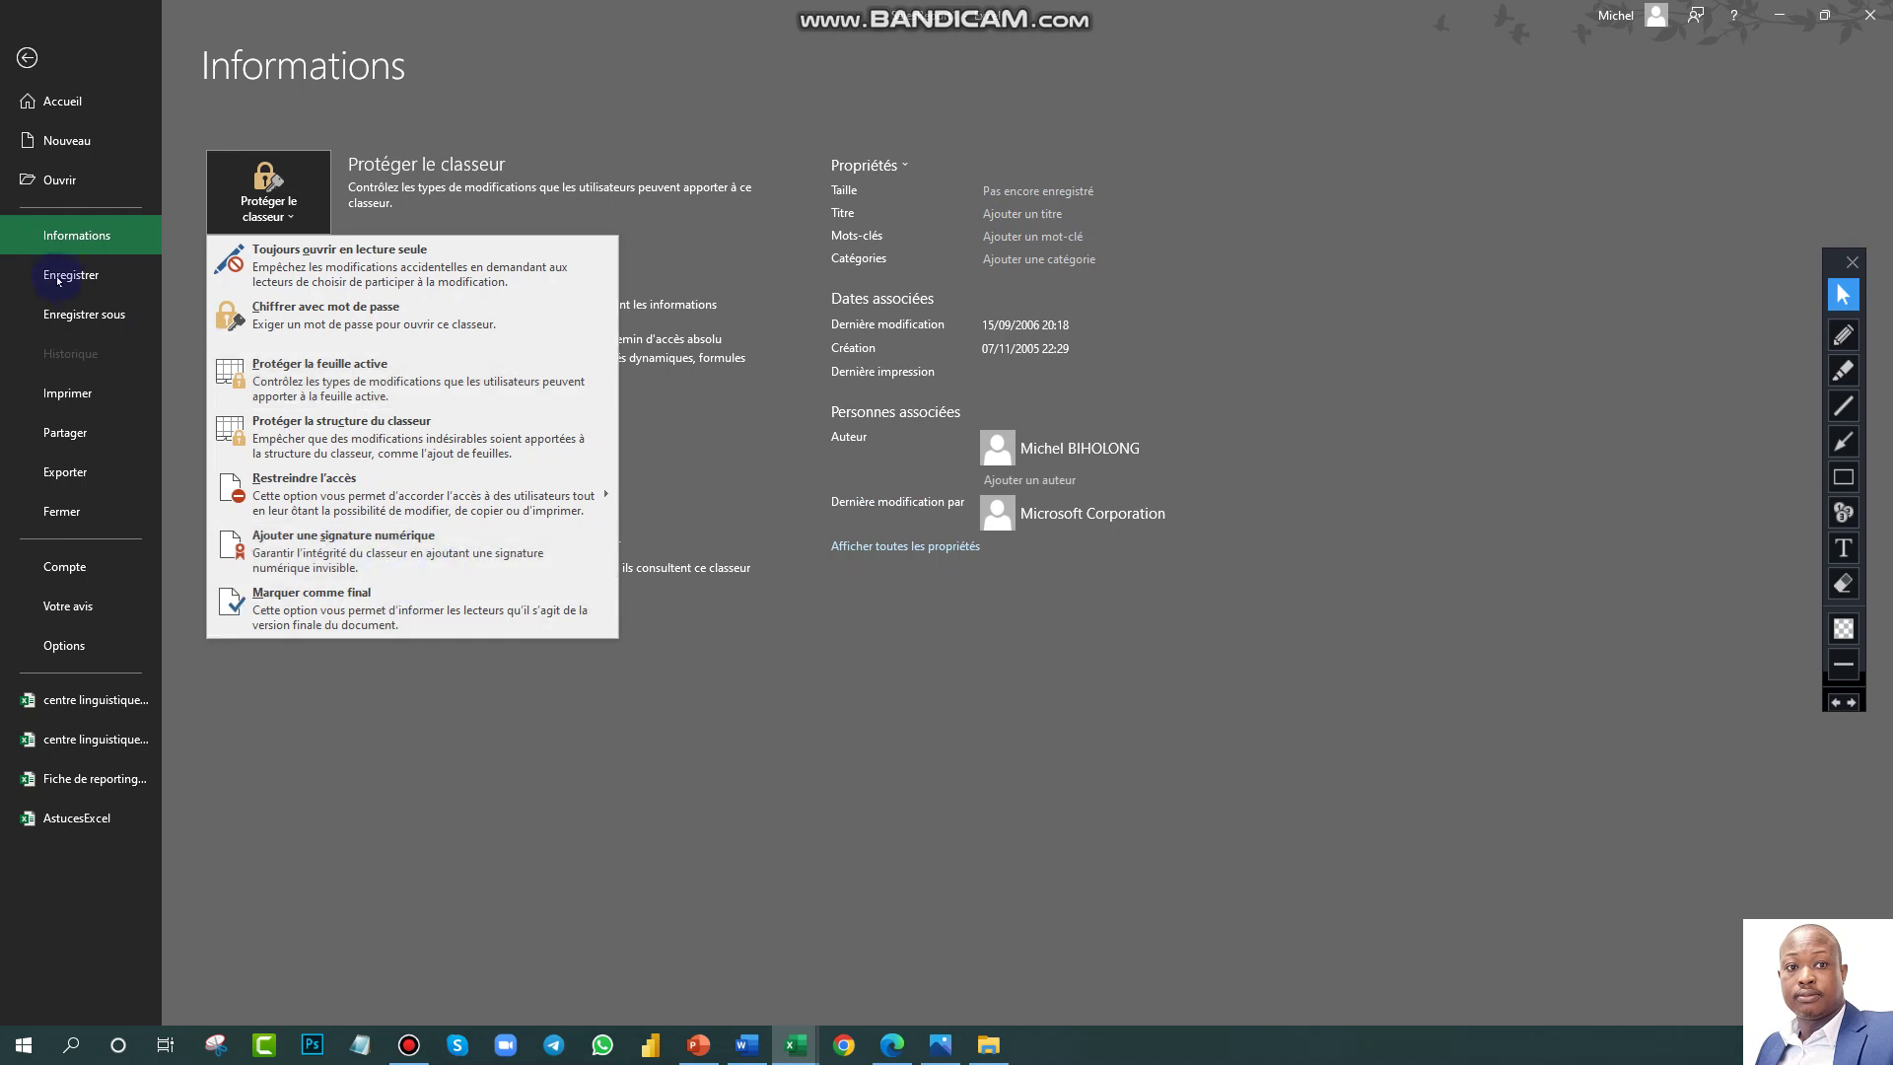
left_click(644, 177)
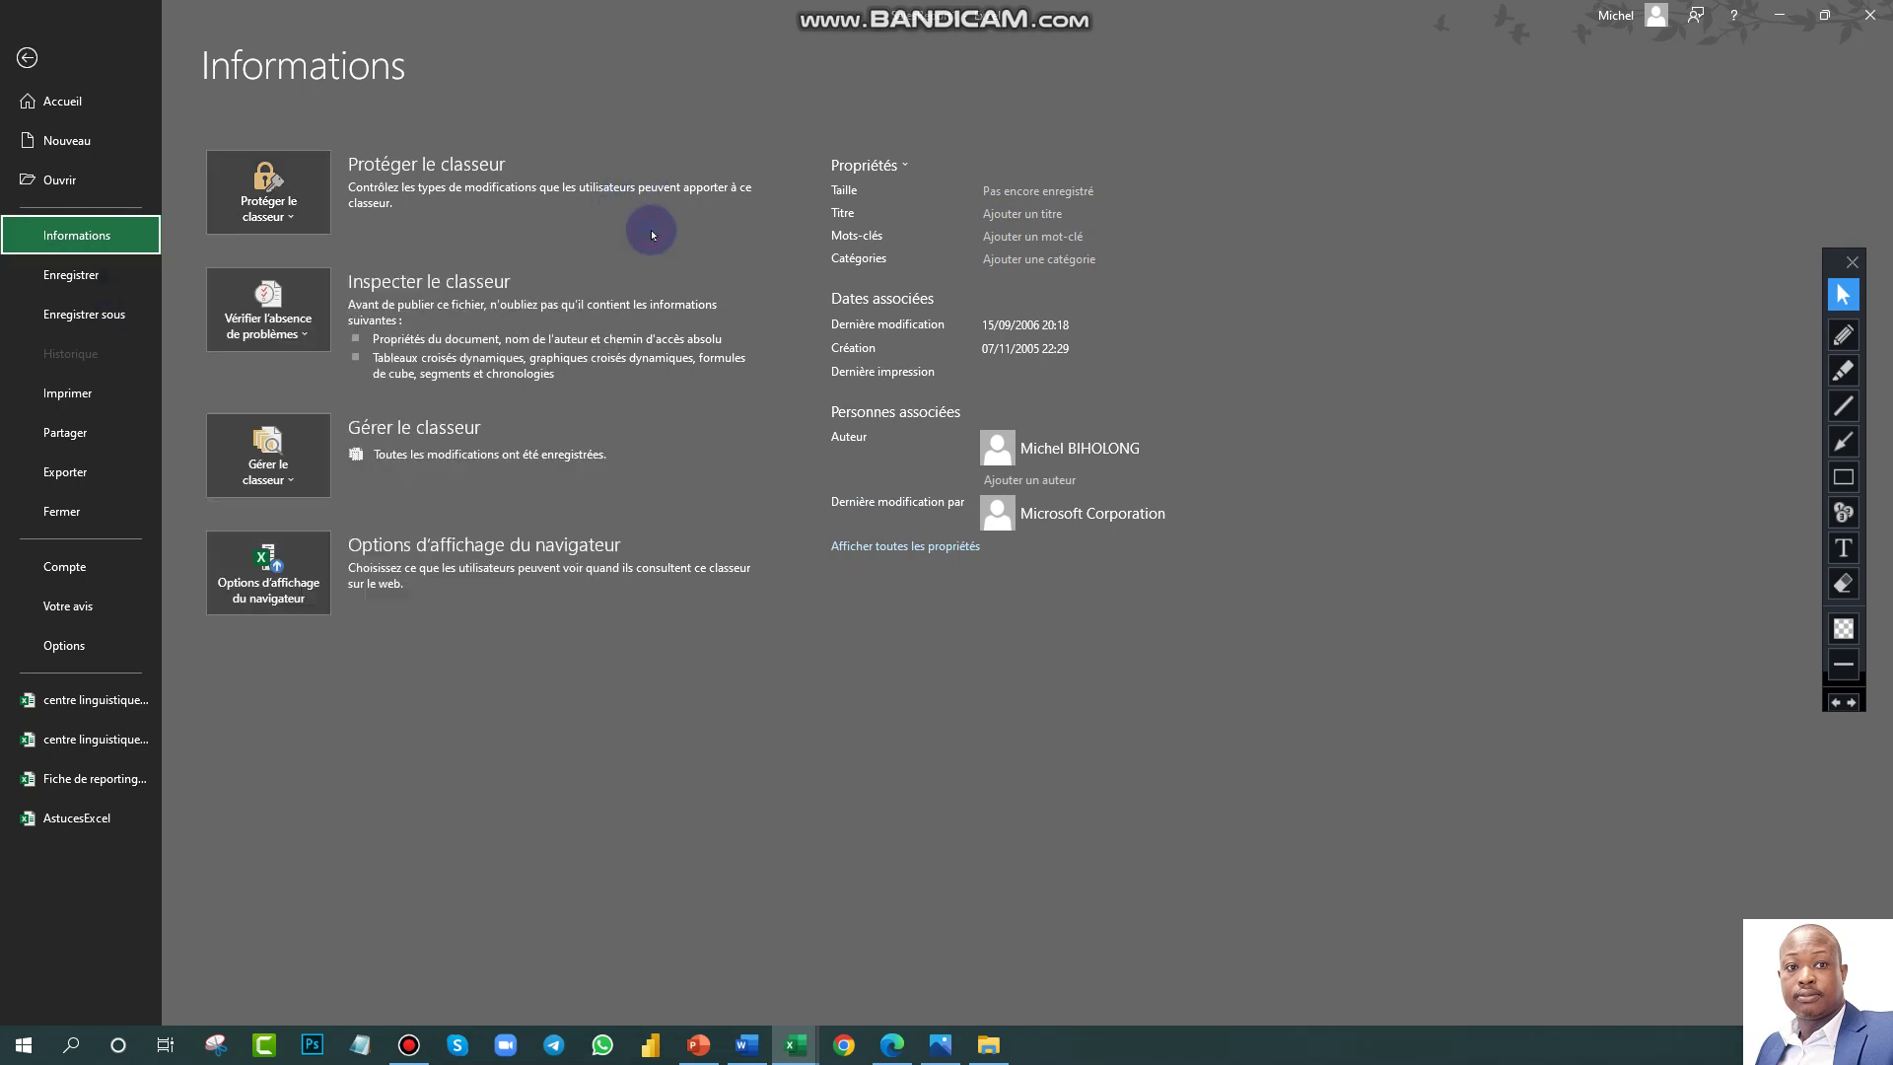
left_click(306, 338)
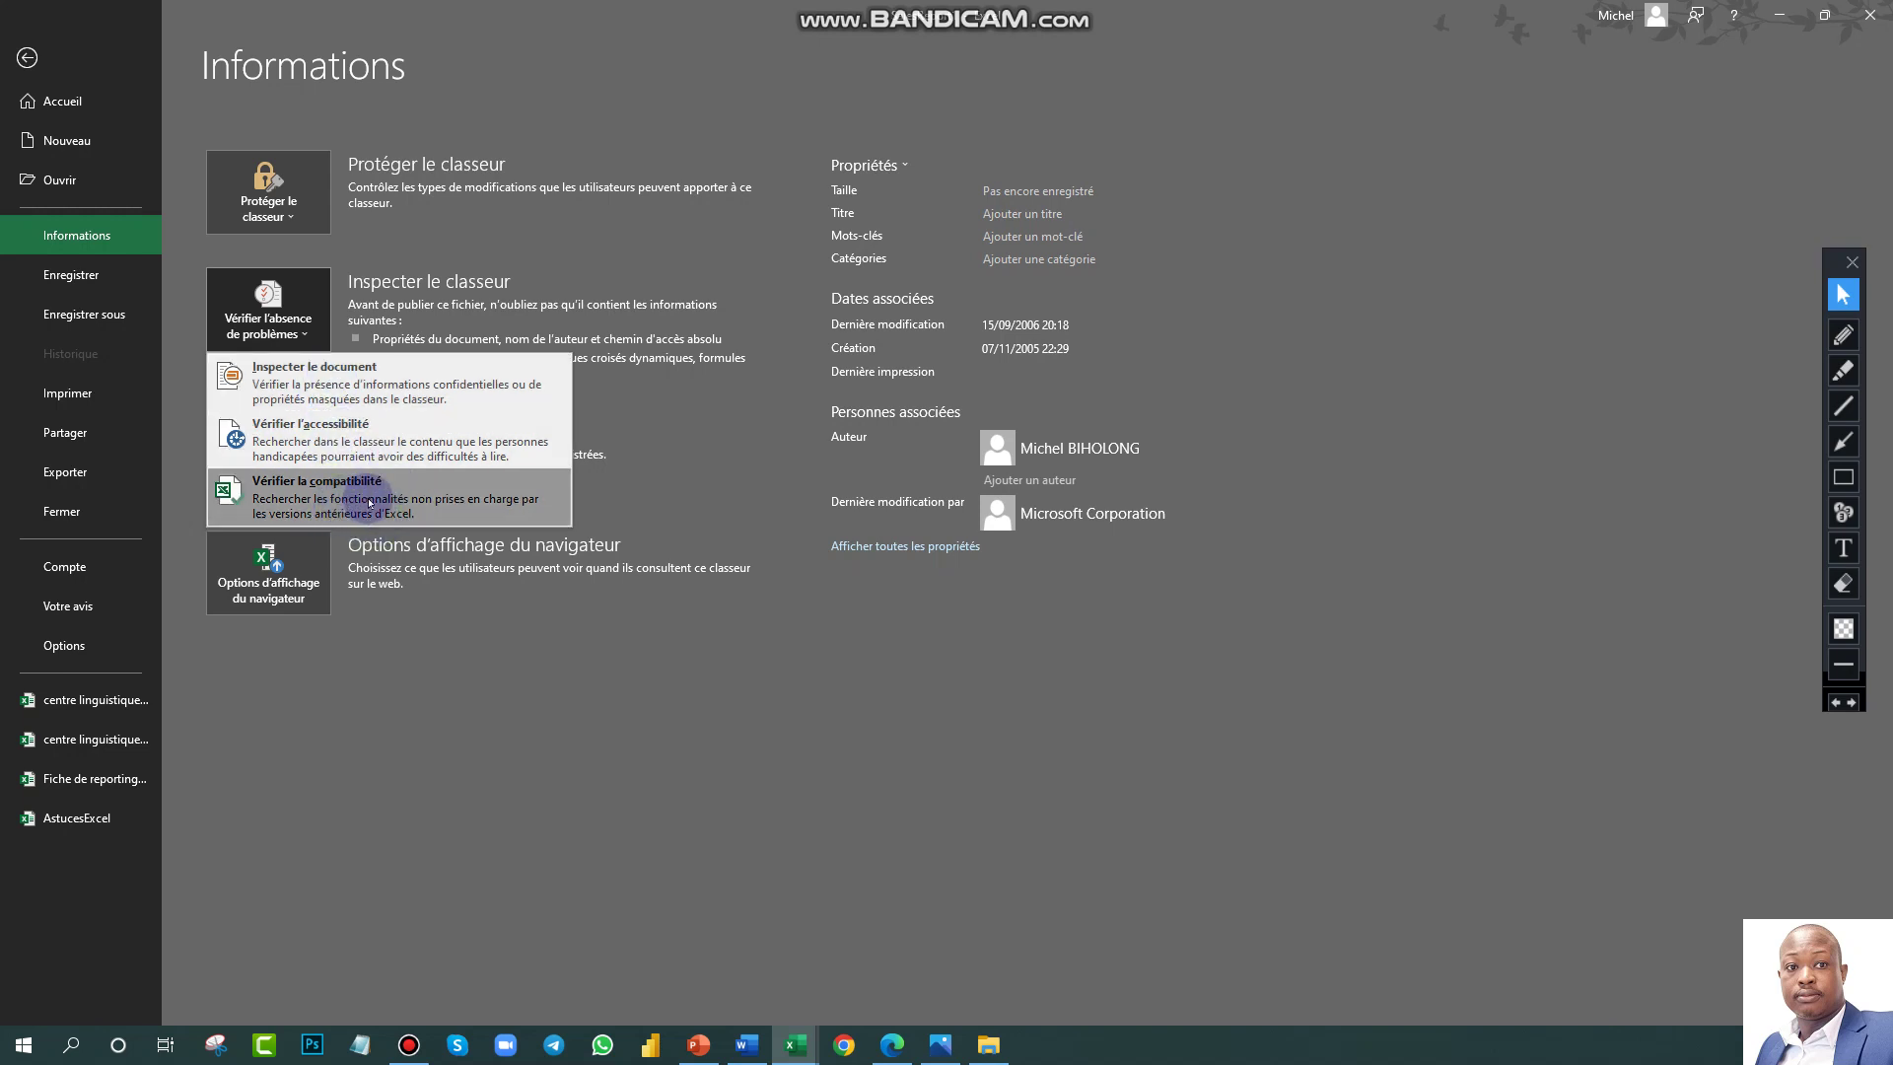
left_click(373, 668)
left_click(293, 478)
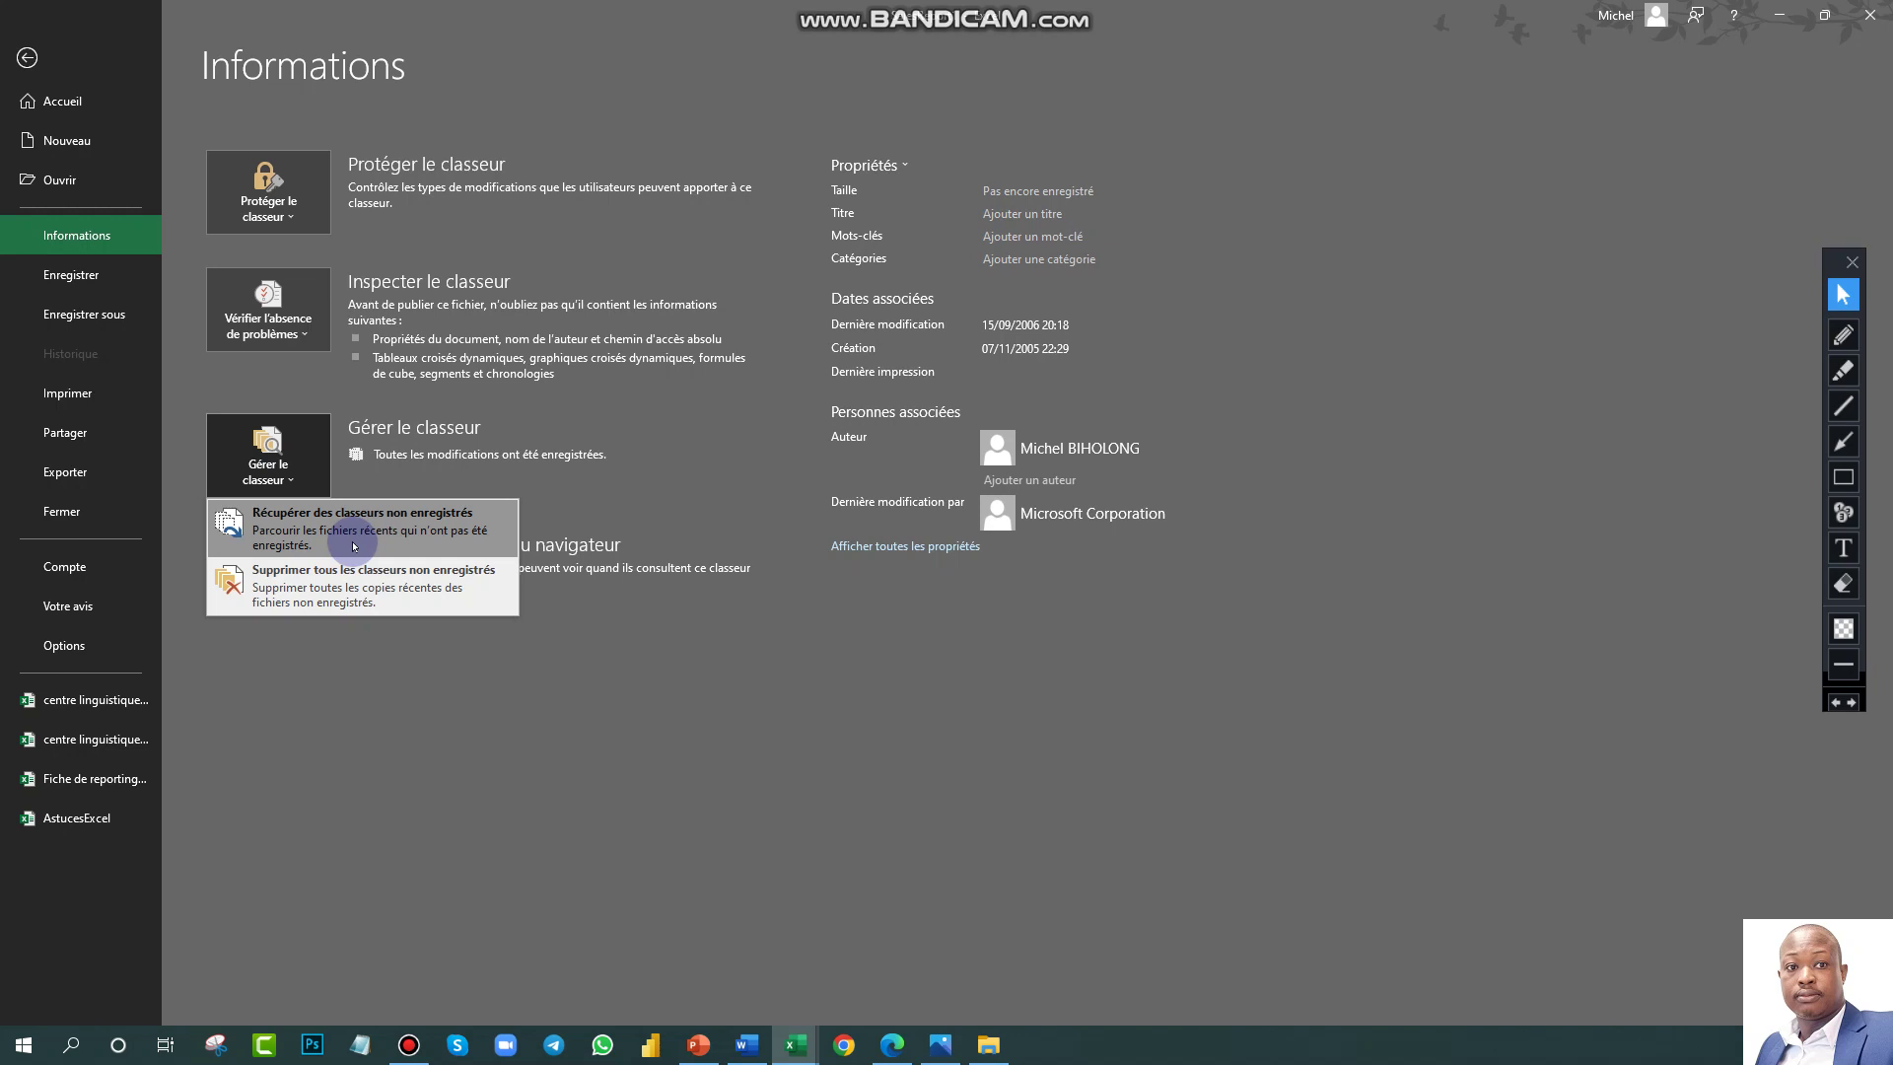
left_click(729, 508)
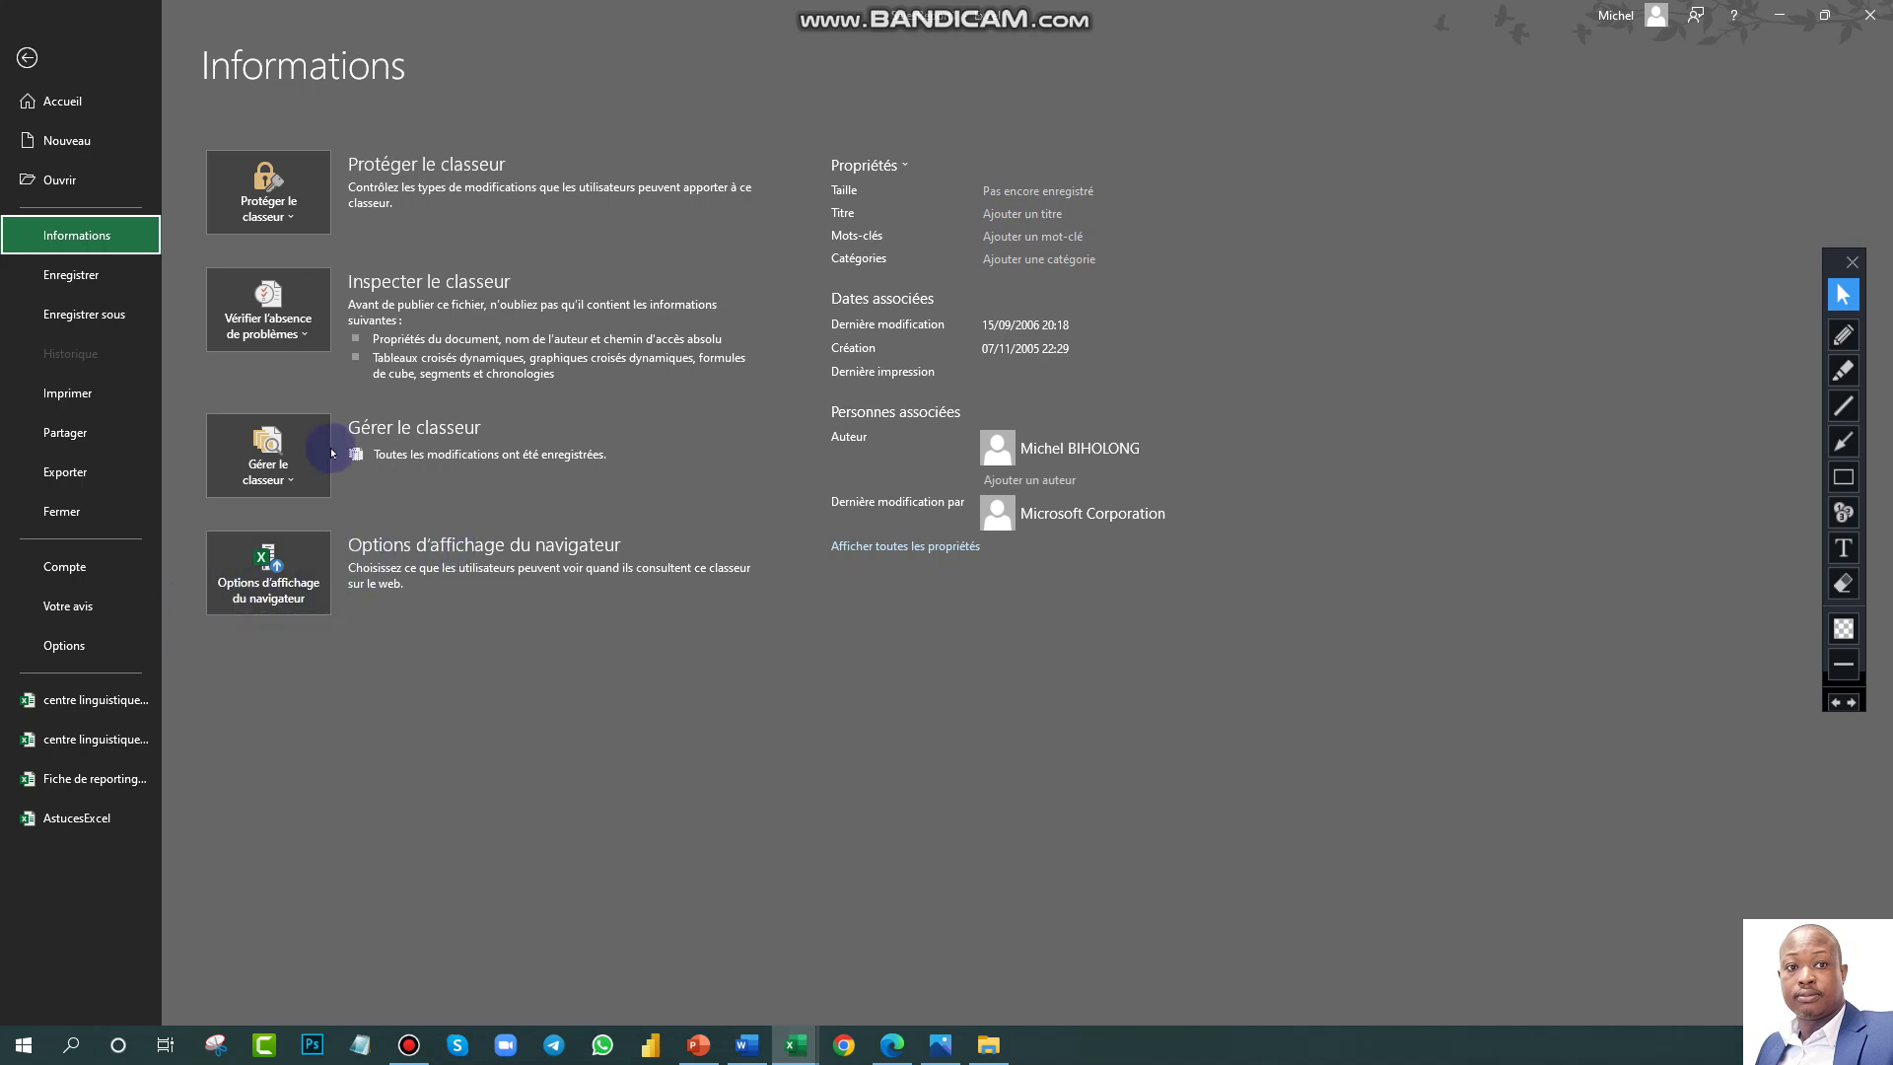
Step: Look at the save dialog's Bureau folder, file name and available file types, and close it without saving
left_click(86, 278)
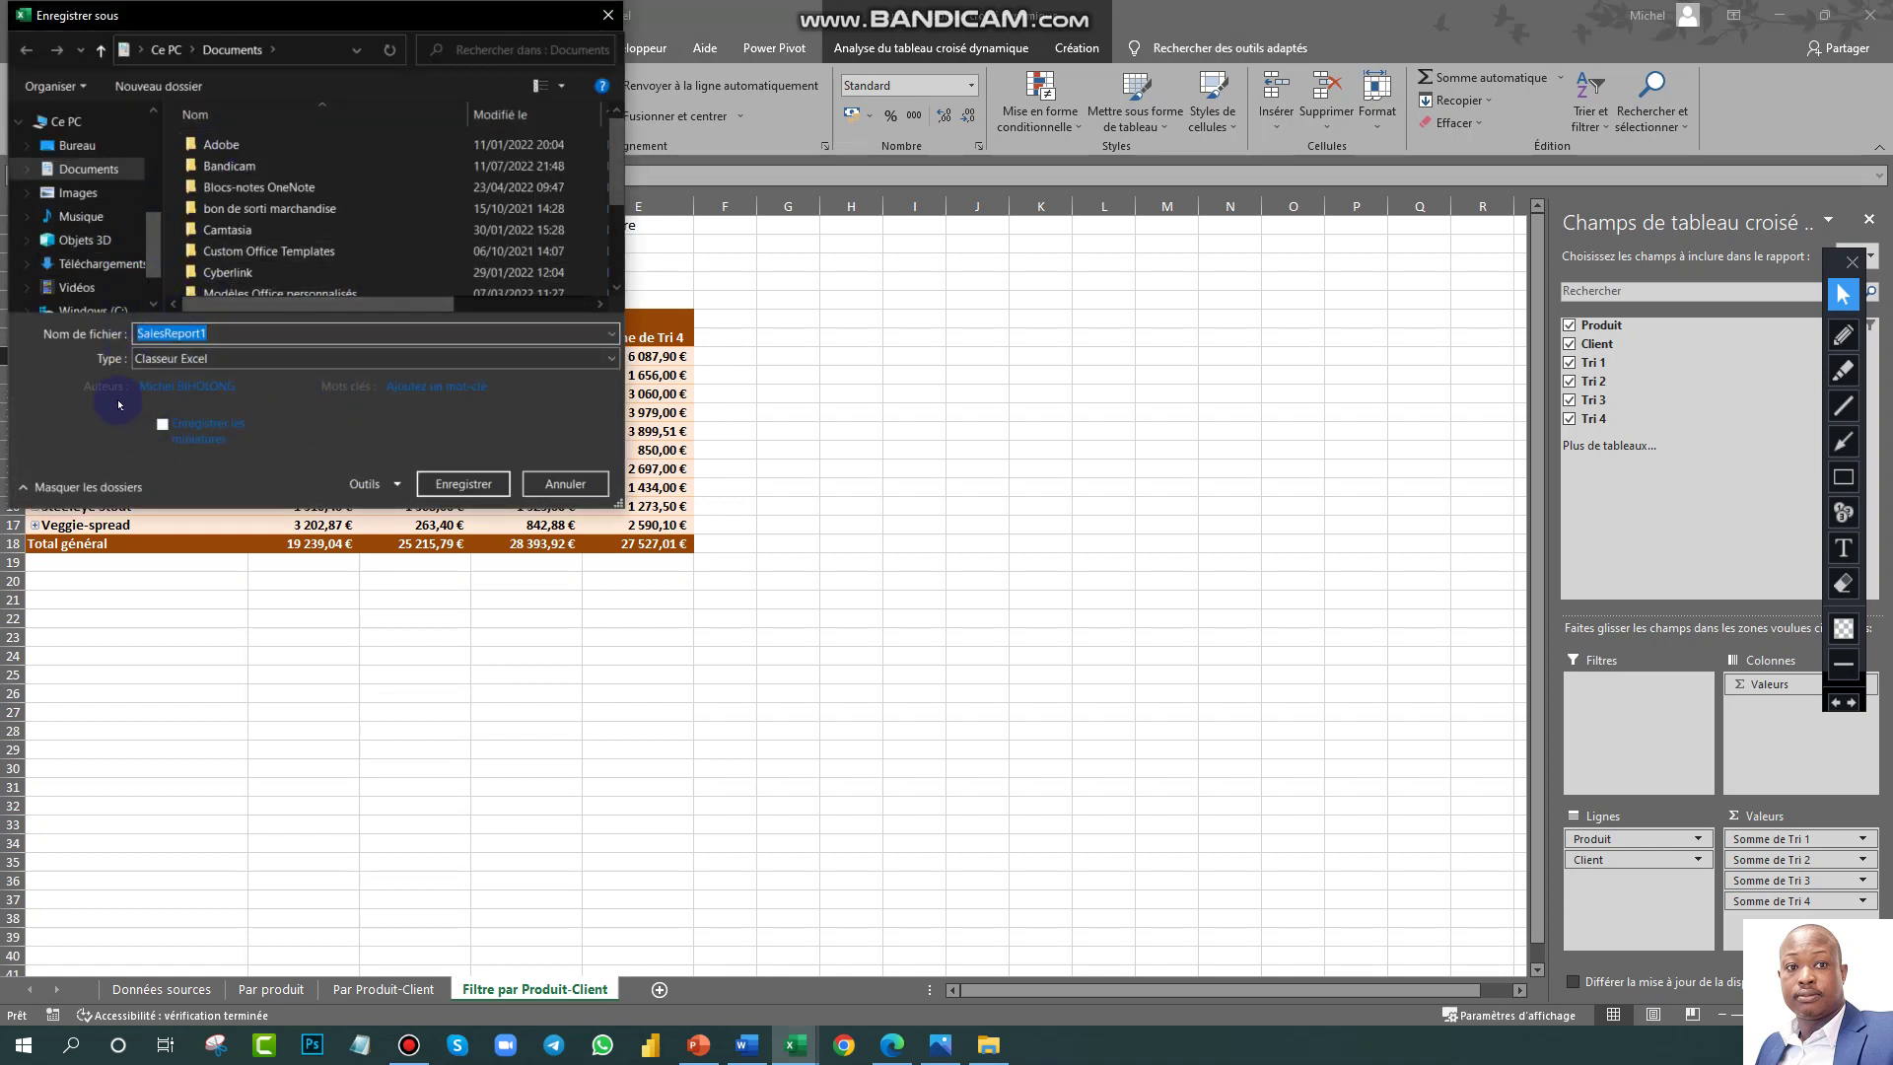
left_click(83, 146)
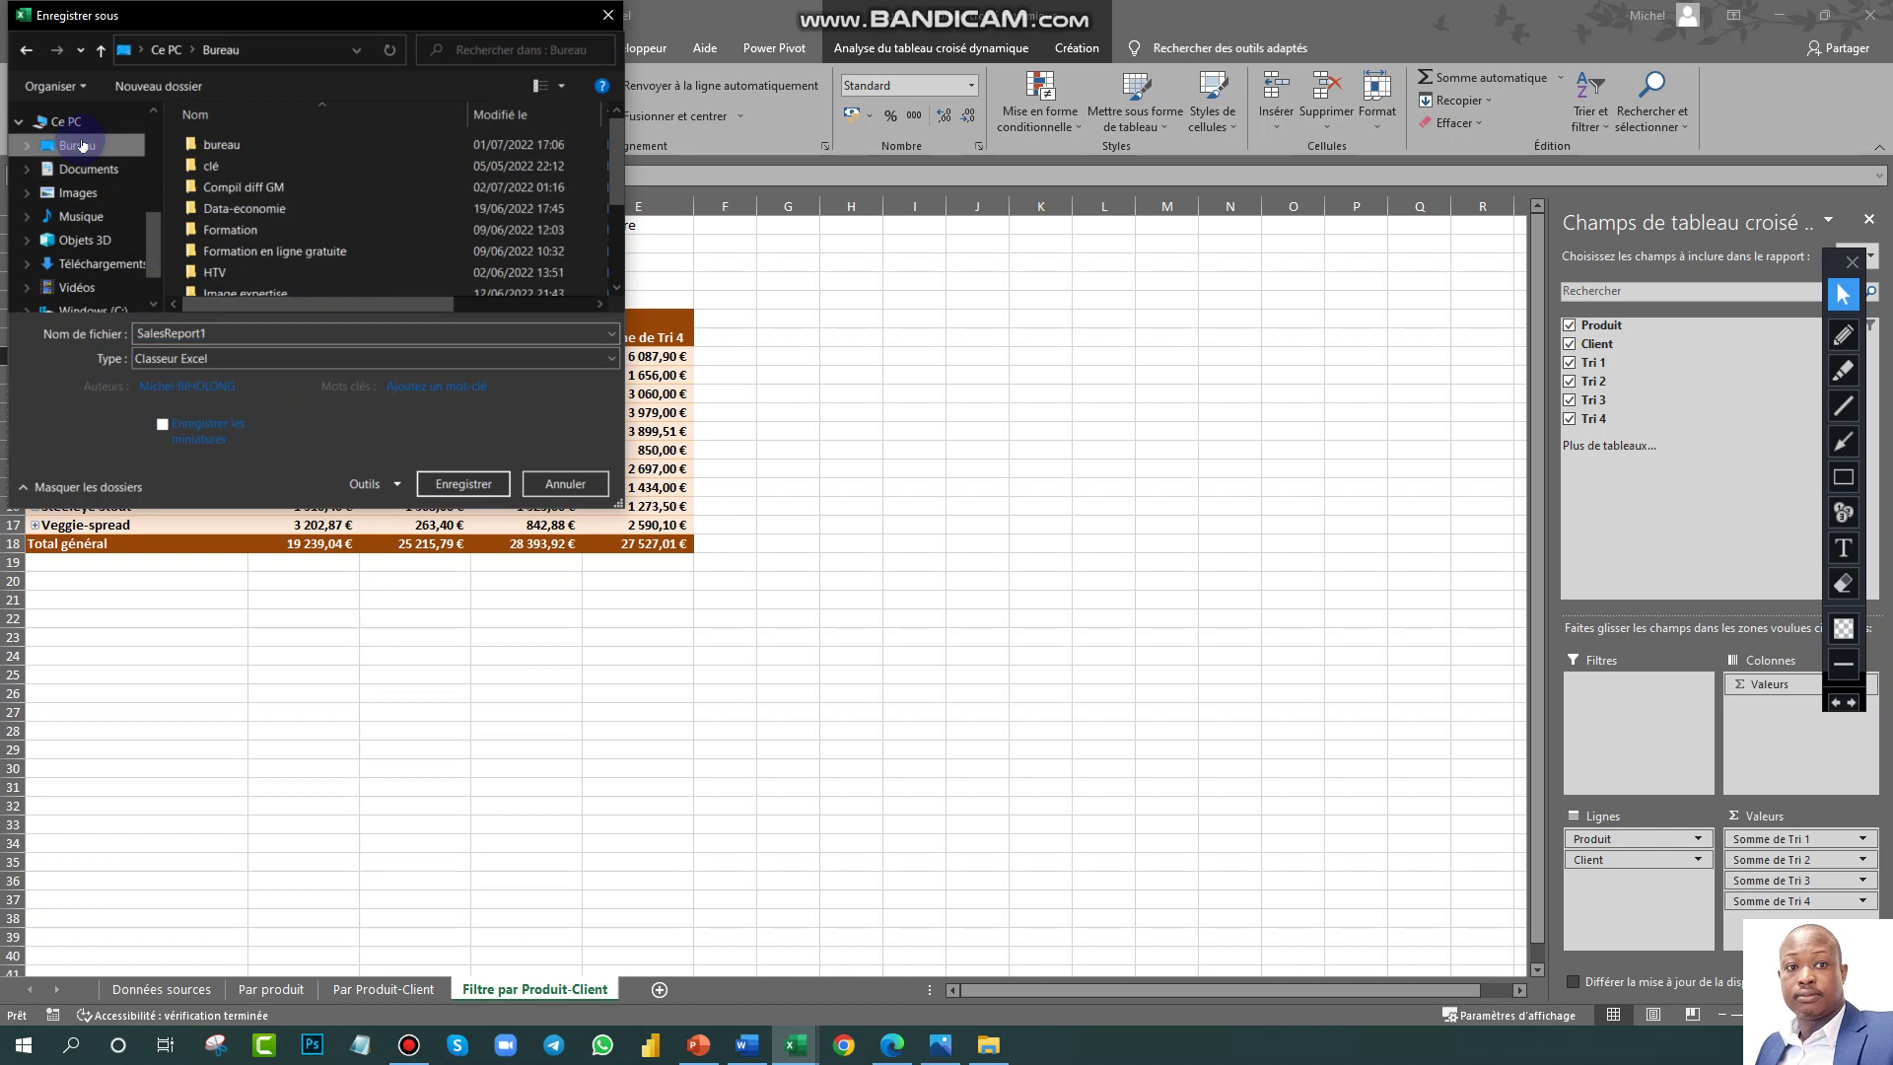
double_click(253, 333)
left_click(512, 359)
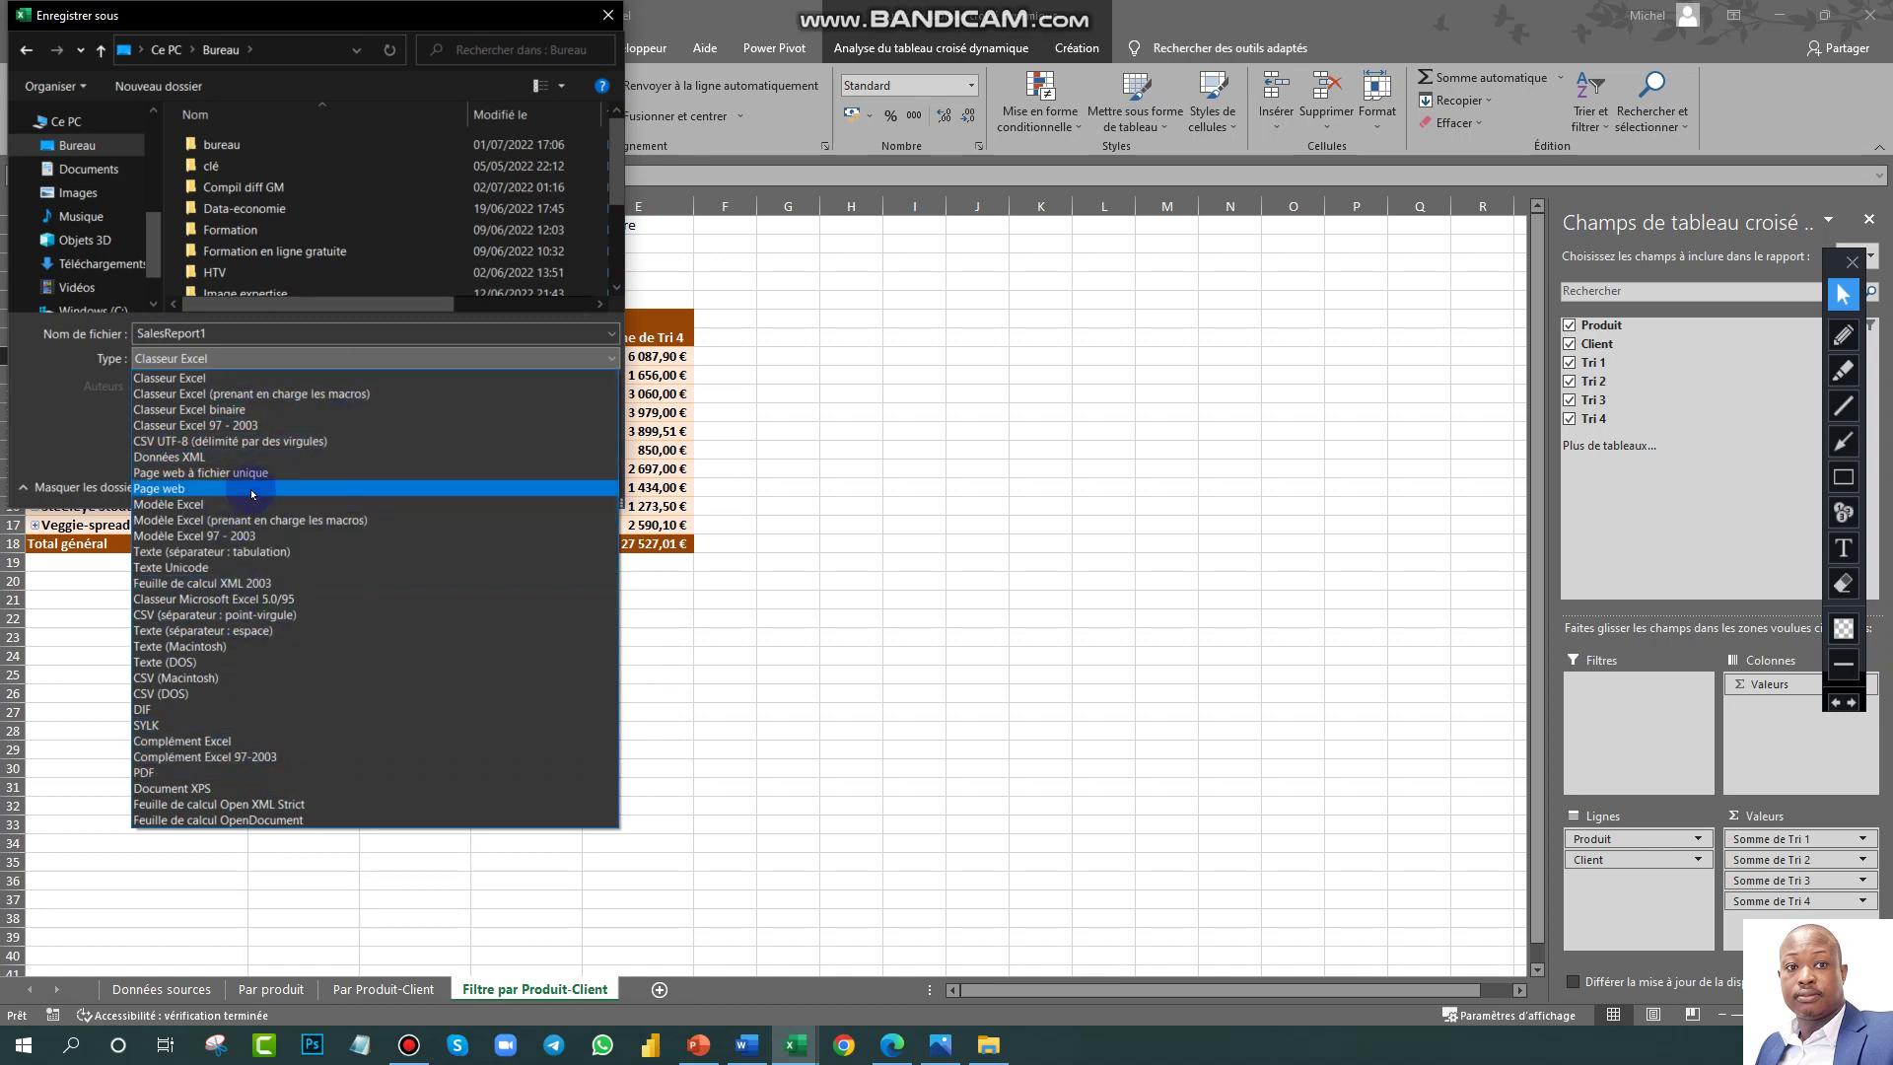
left_click(870, 426)
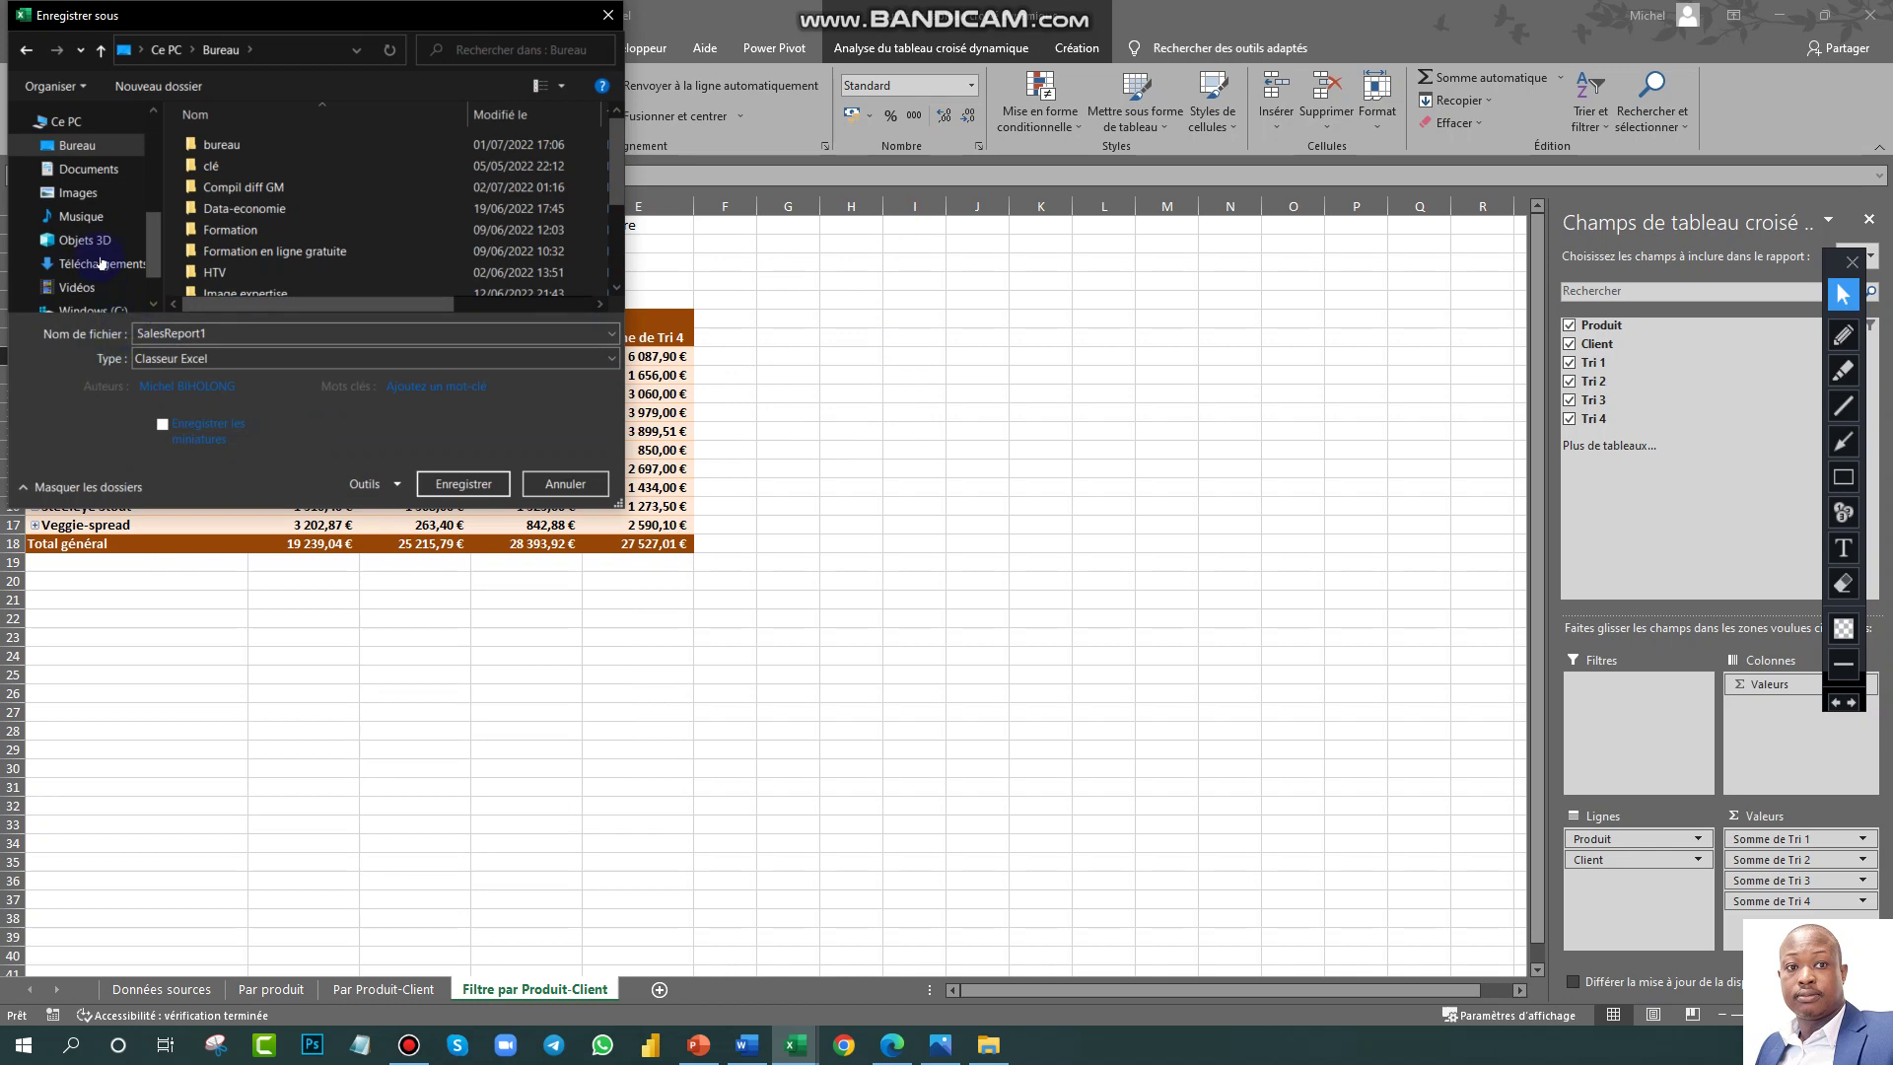
left_click(605, 15)
Step: Look at the Save As locations and browse for a folder on the PC, cancelling without saving
left_click(21, 48)
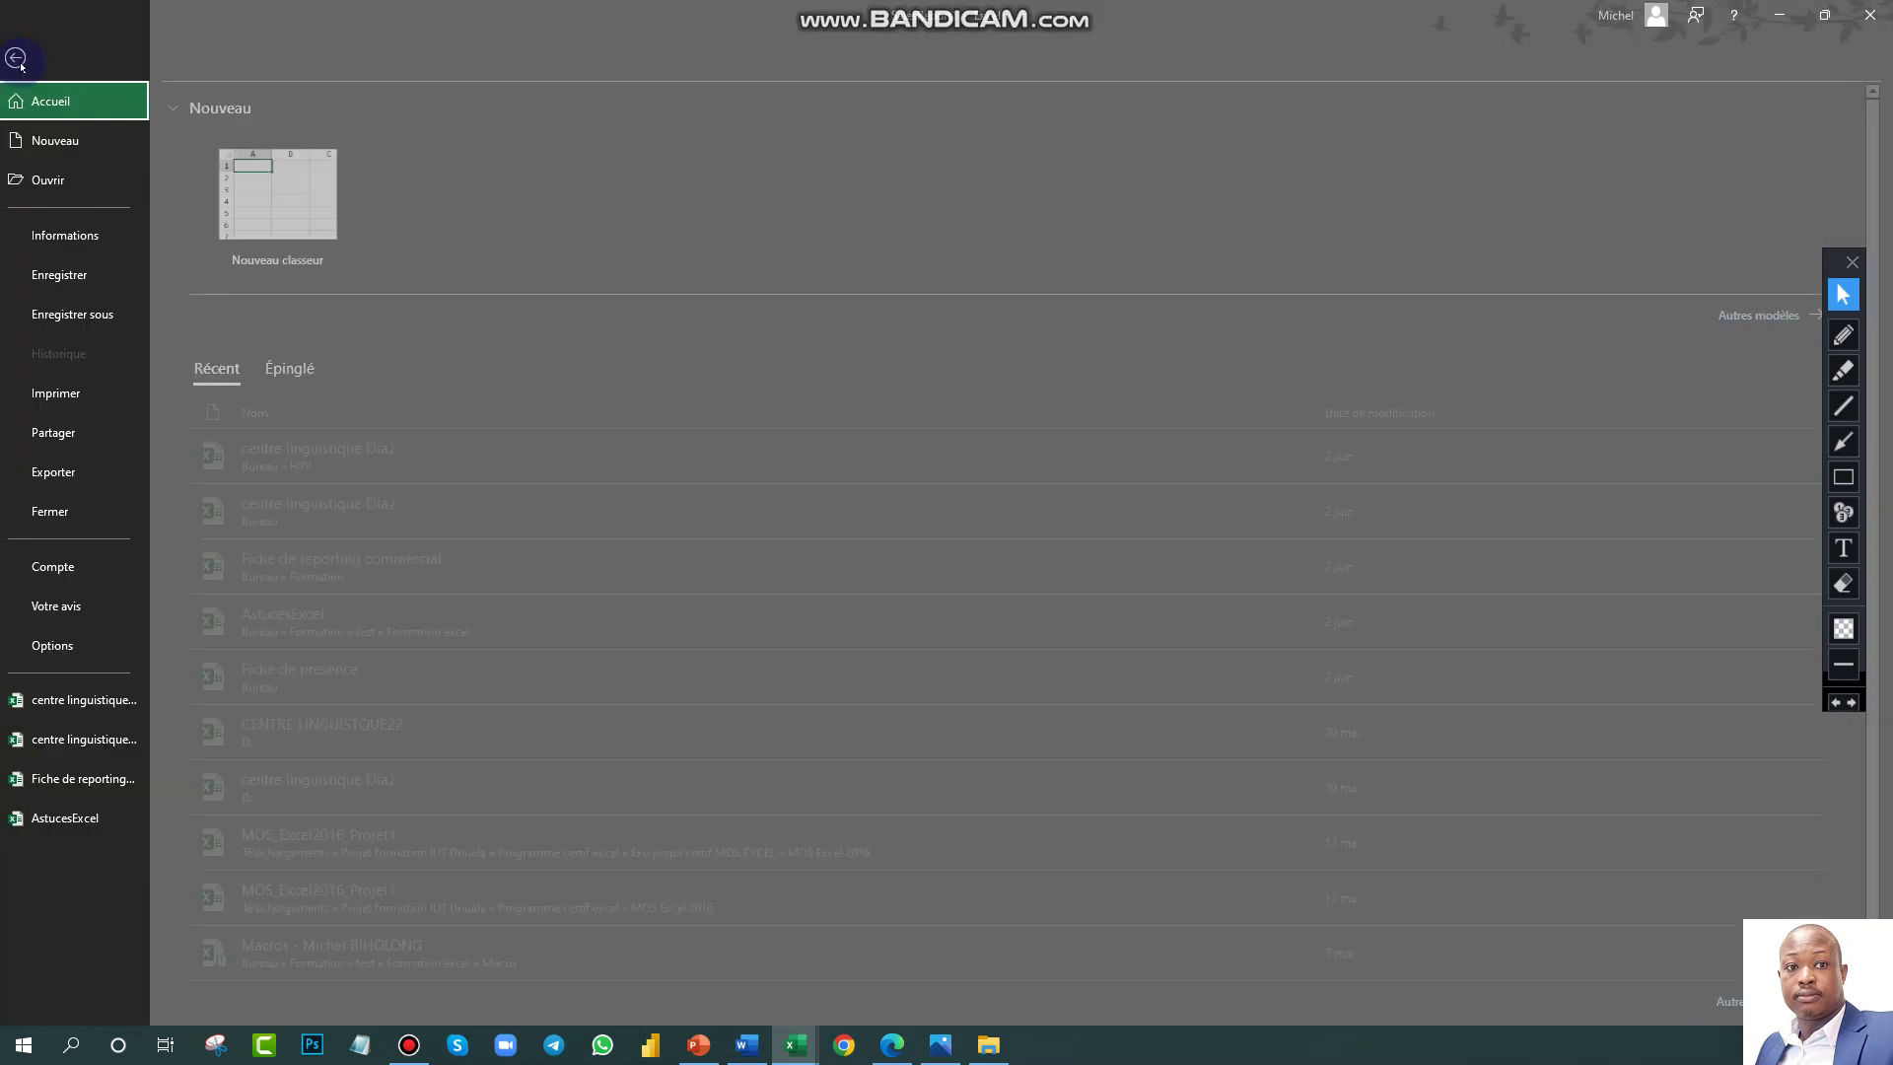
left_click(91, 315)
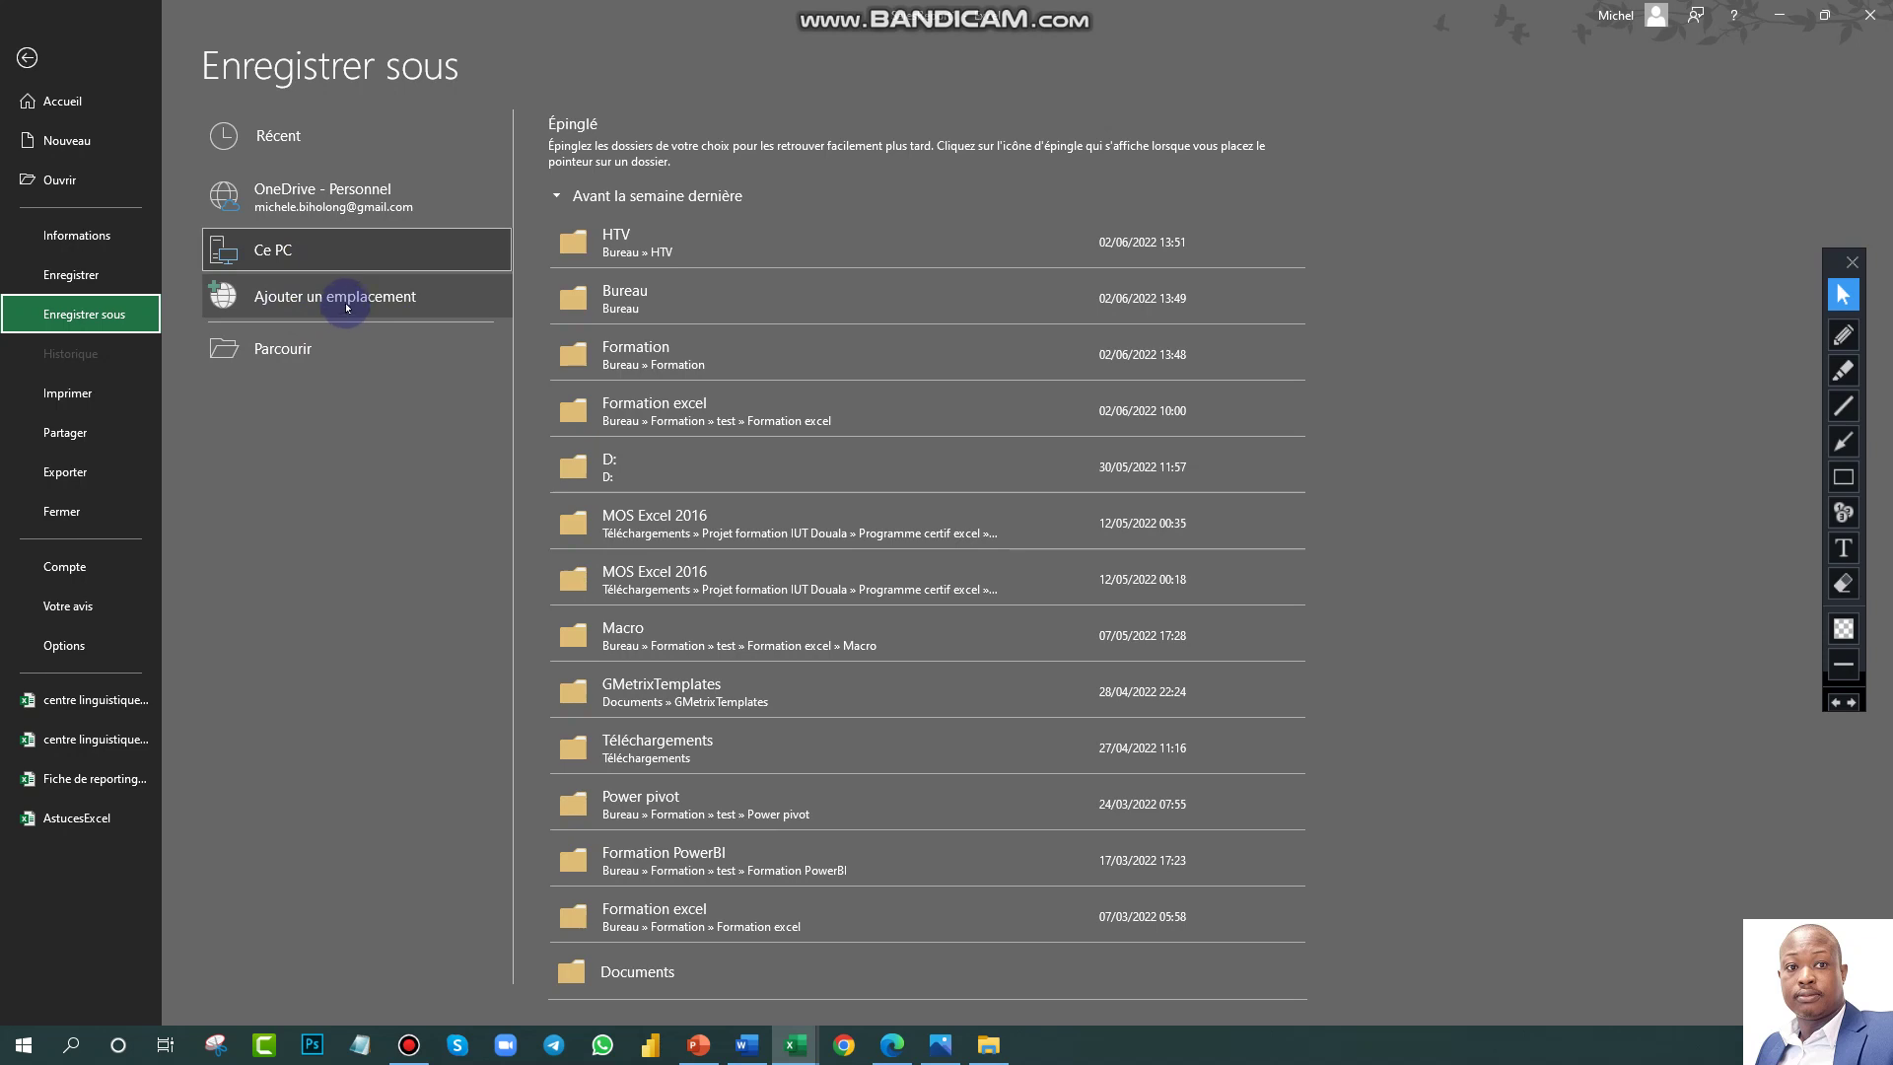
left_click(321, 357)
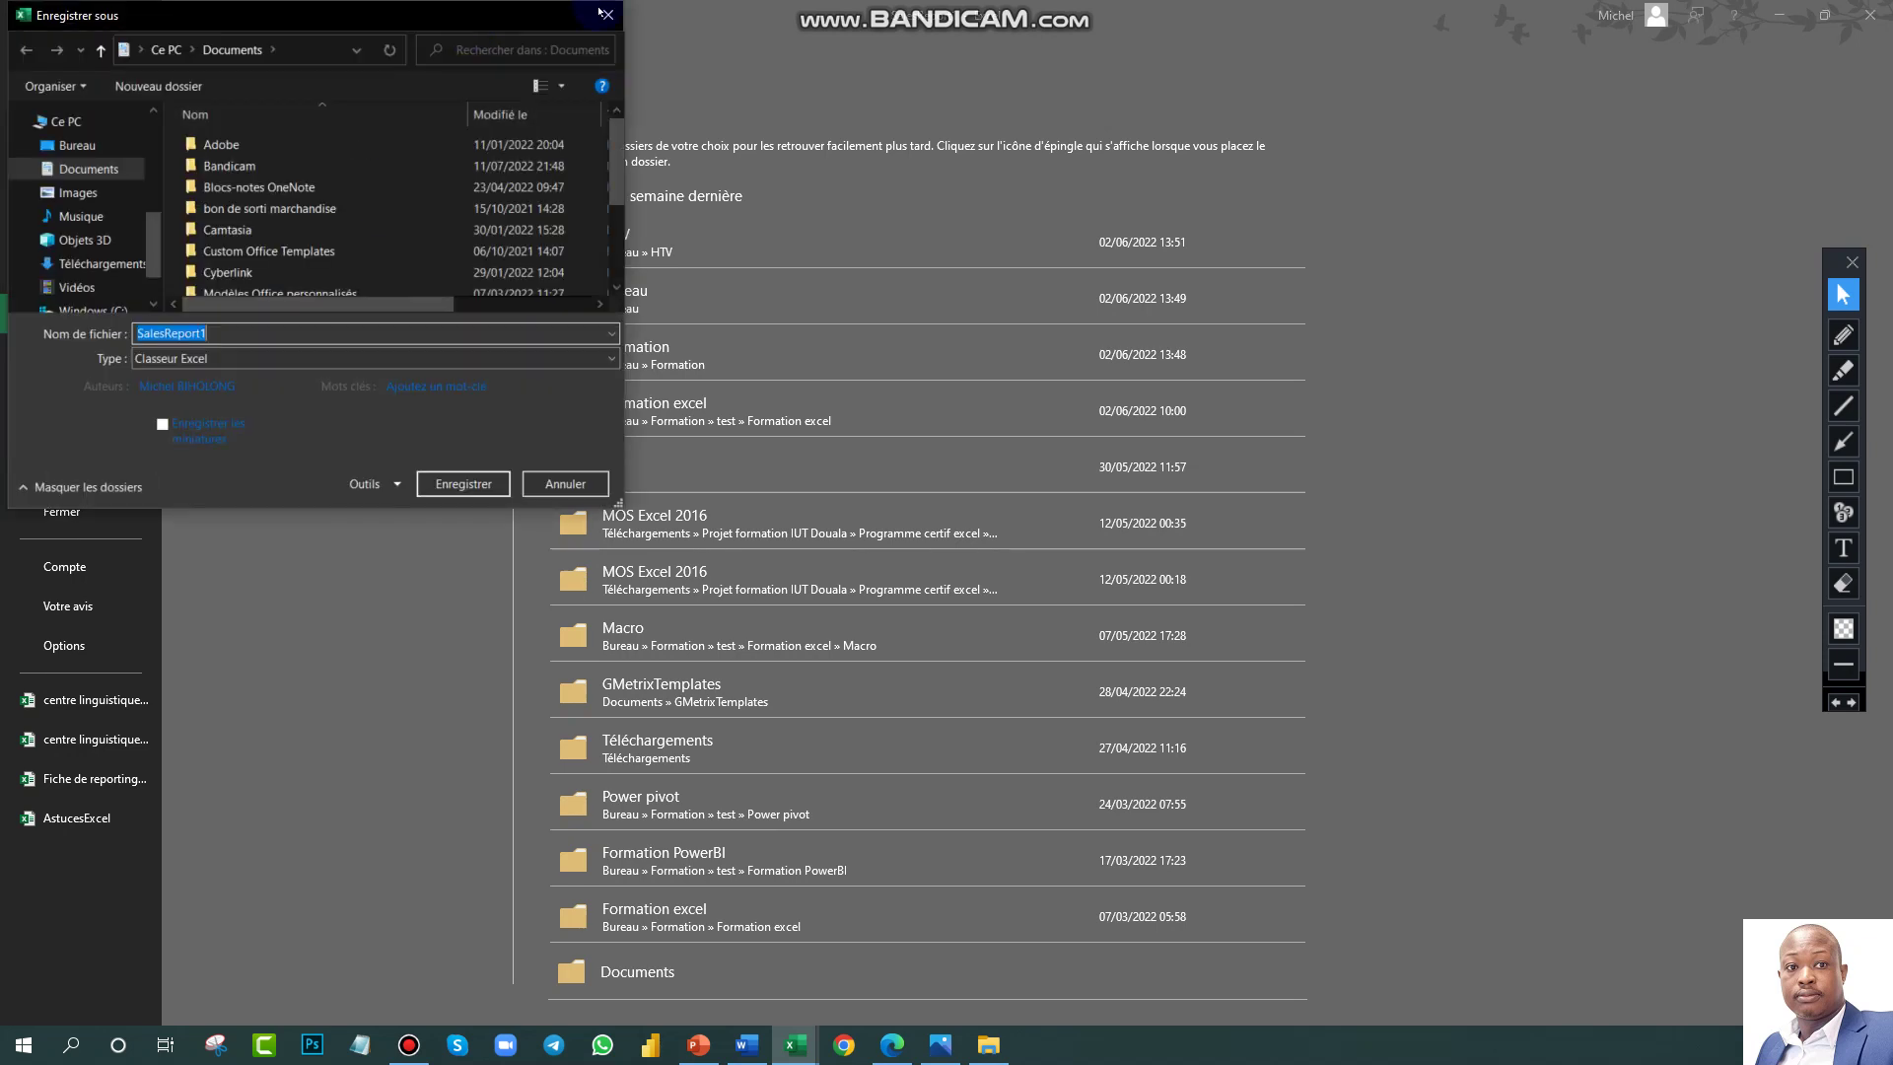
left_click(609, 16)
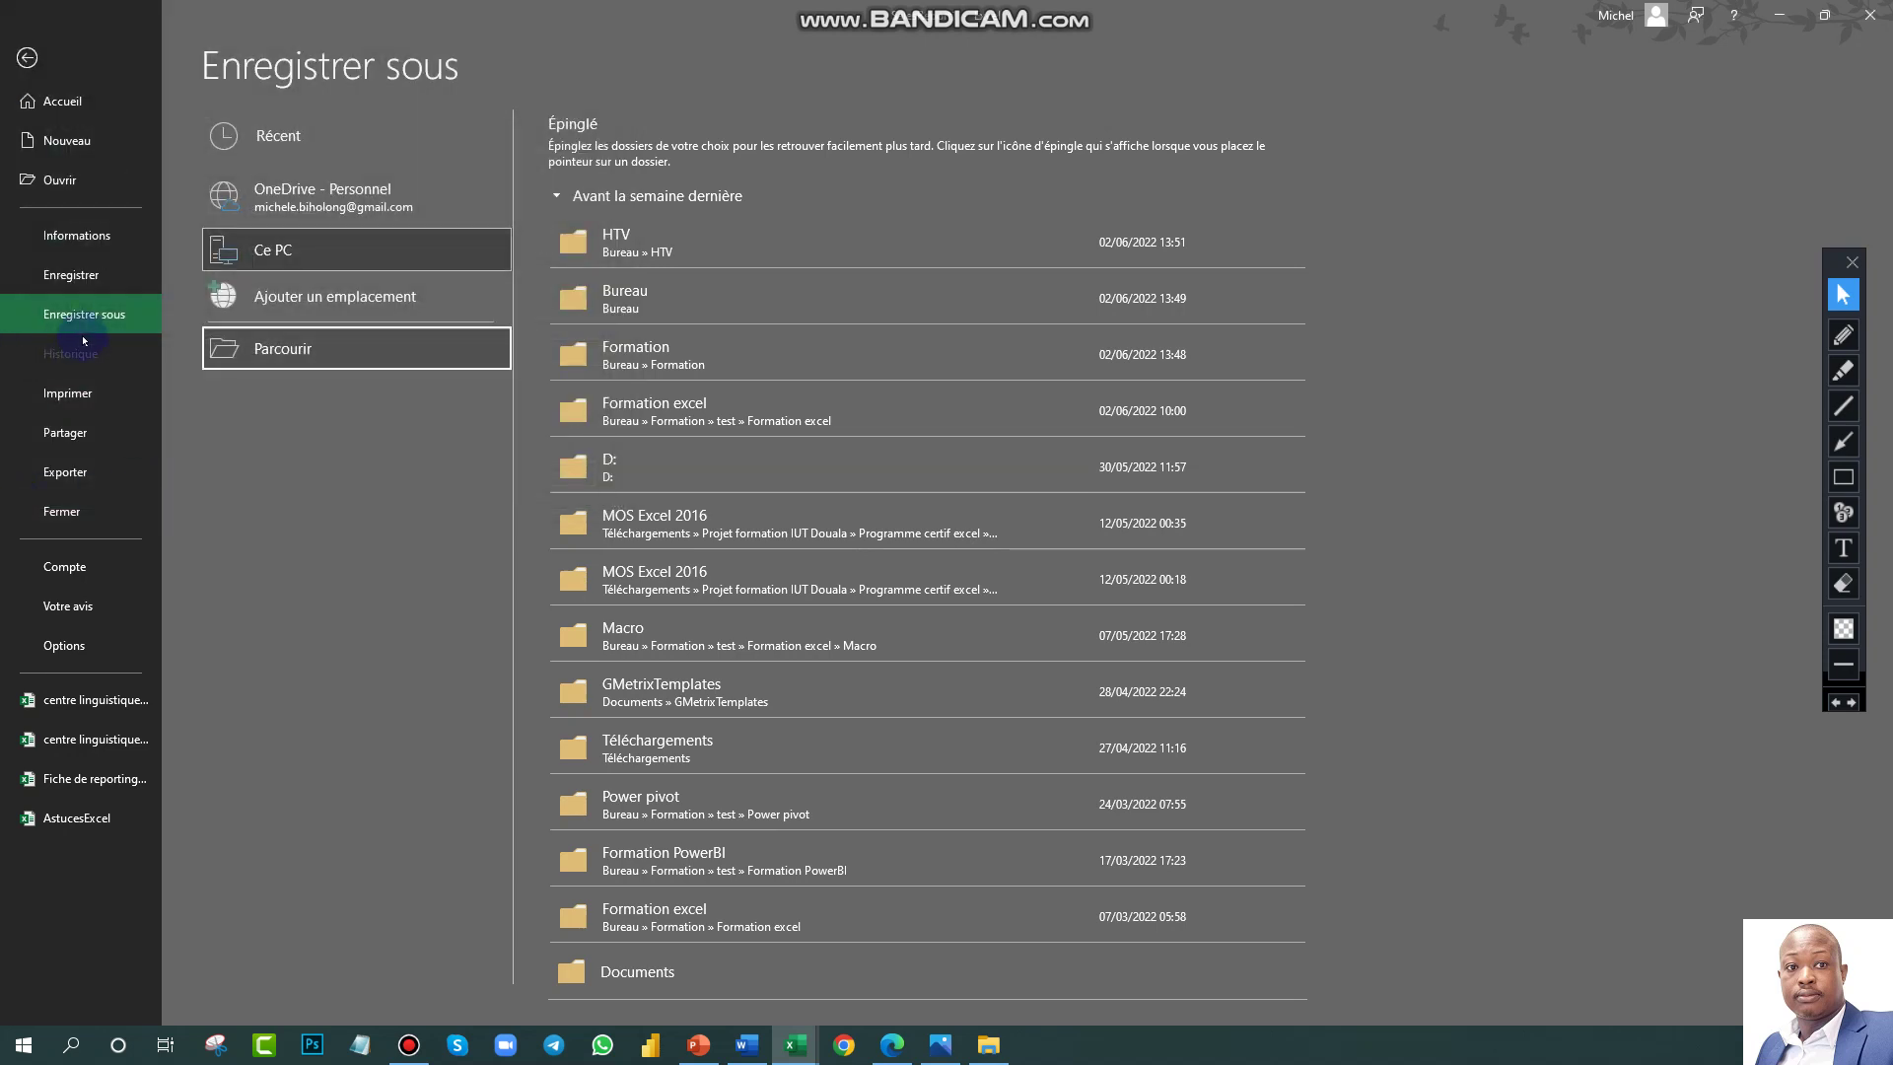
Step: Open the print settings, preview printing the entire workbook, and return to printing only the active sheets
left_click(69, 392)
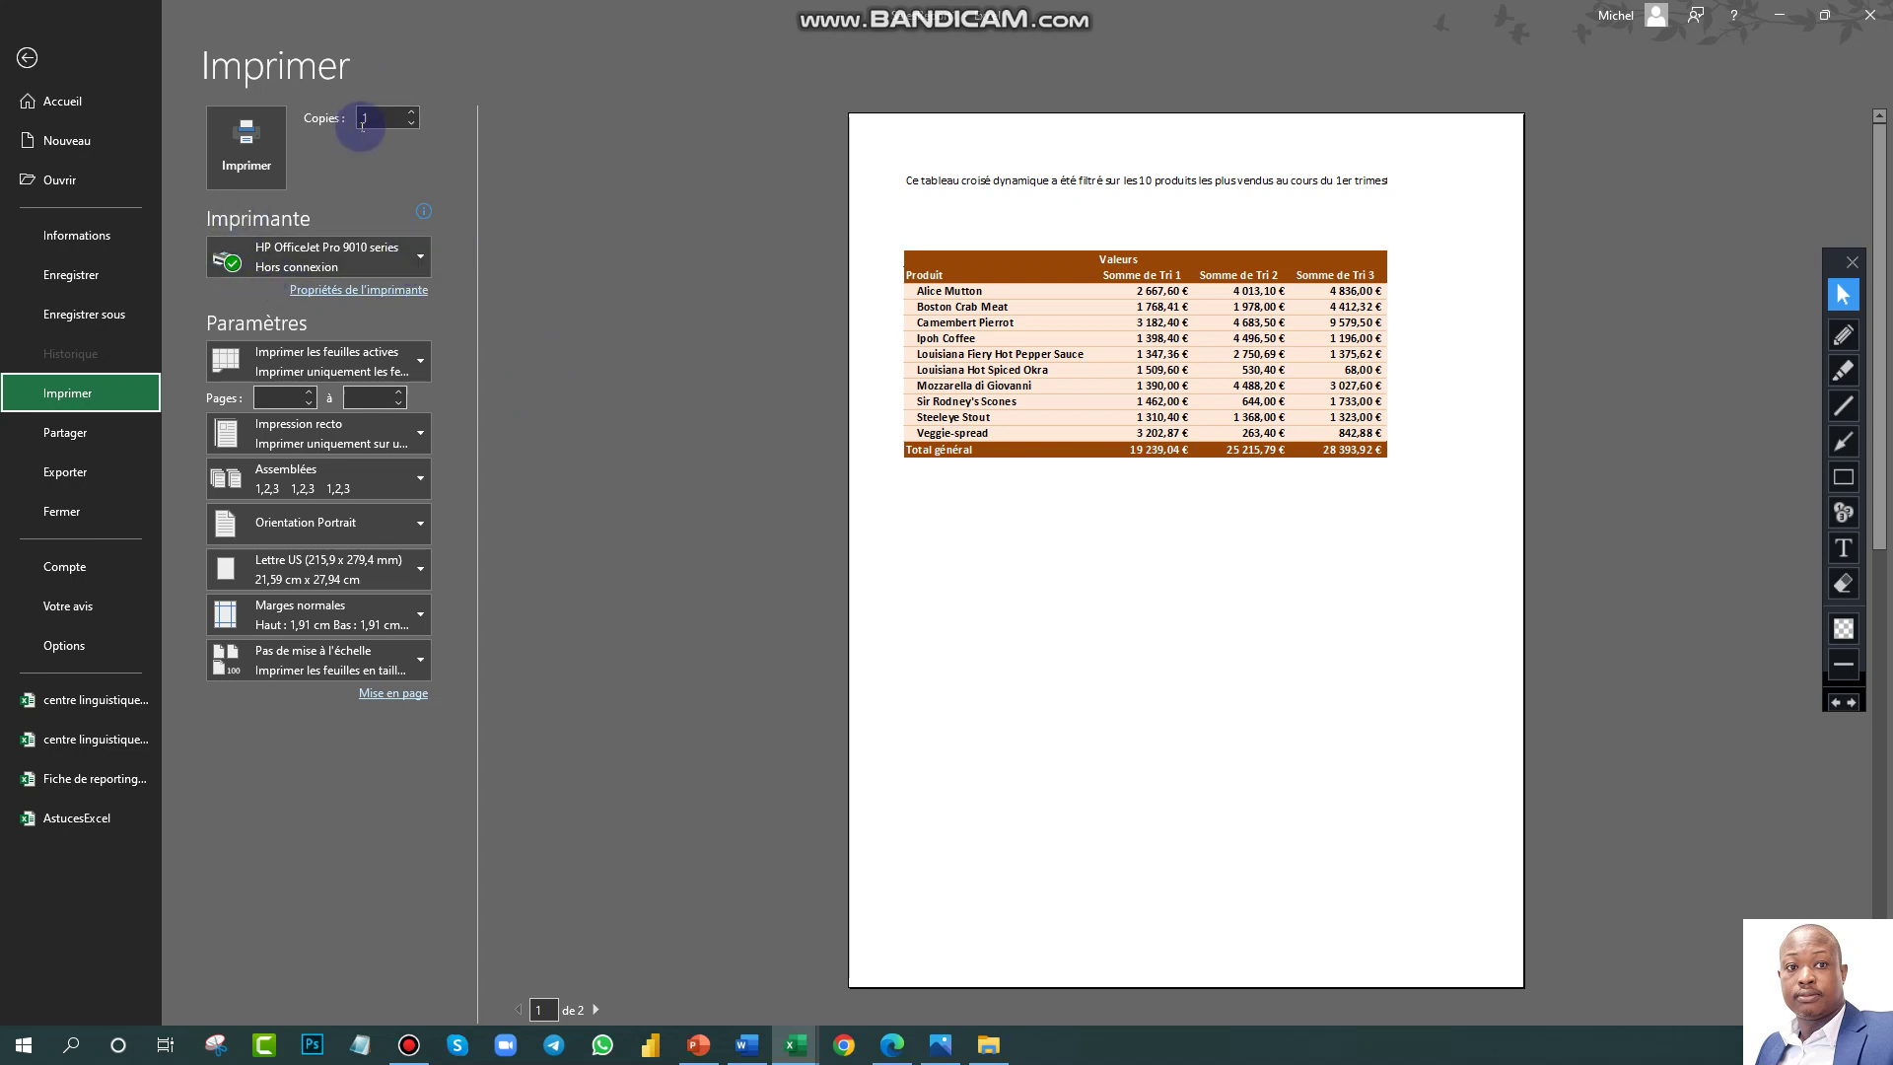
left_click(590, 176)
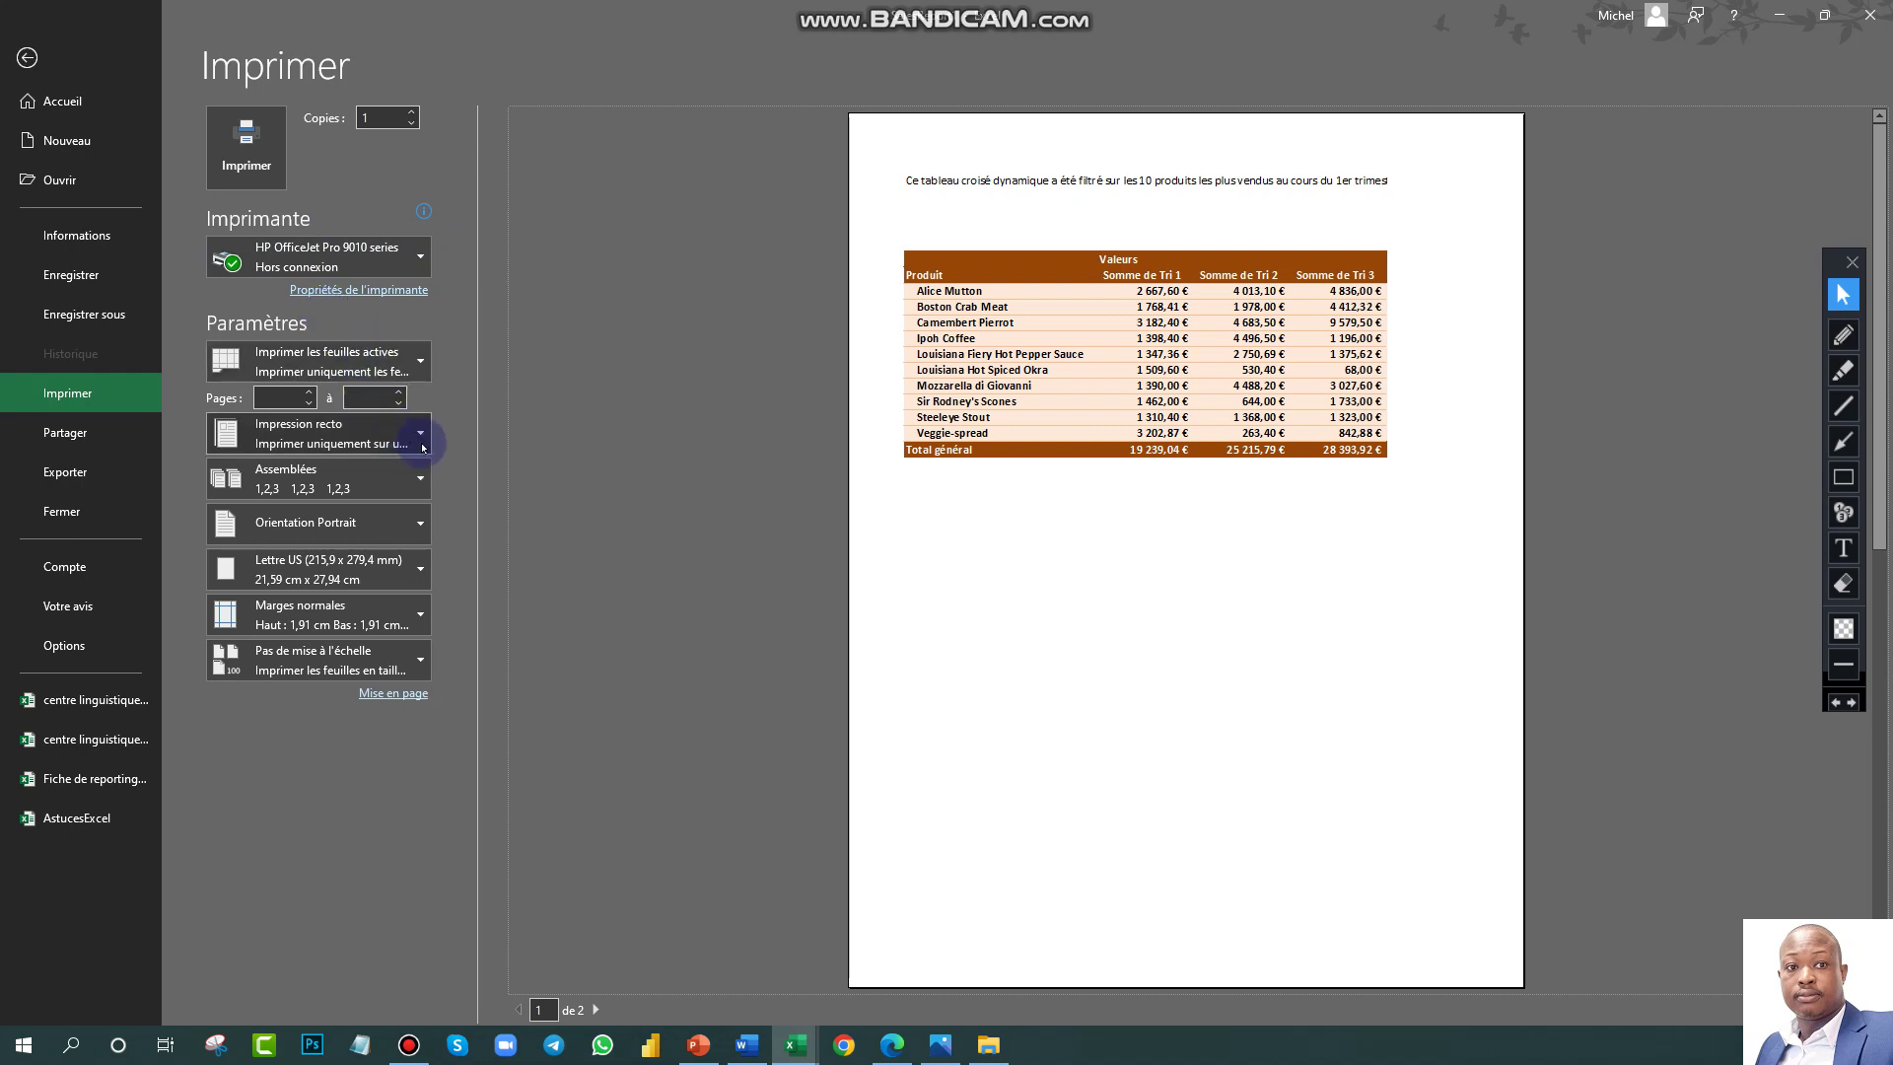
left_click(421, 366)
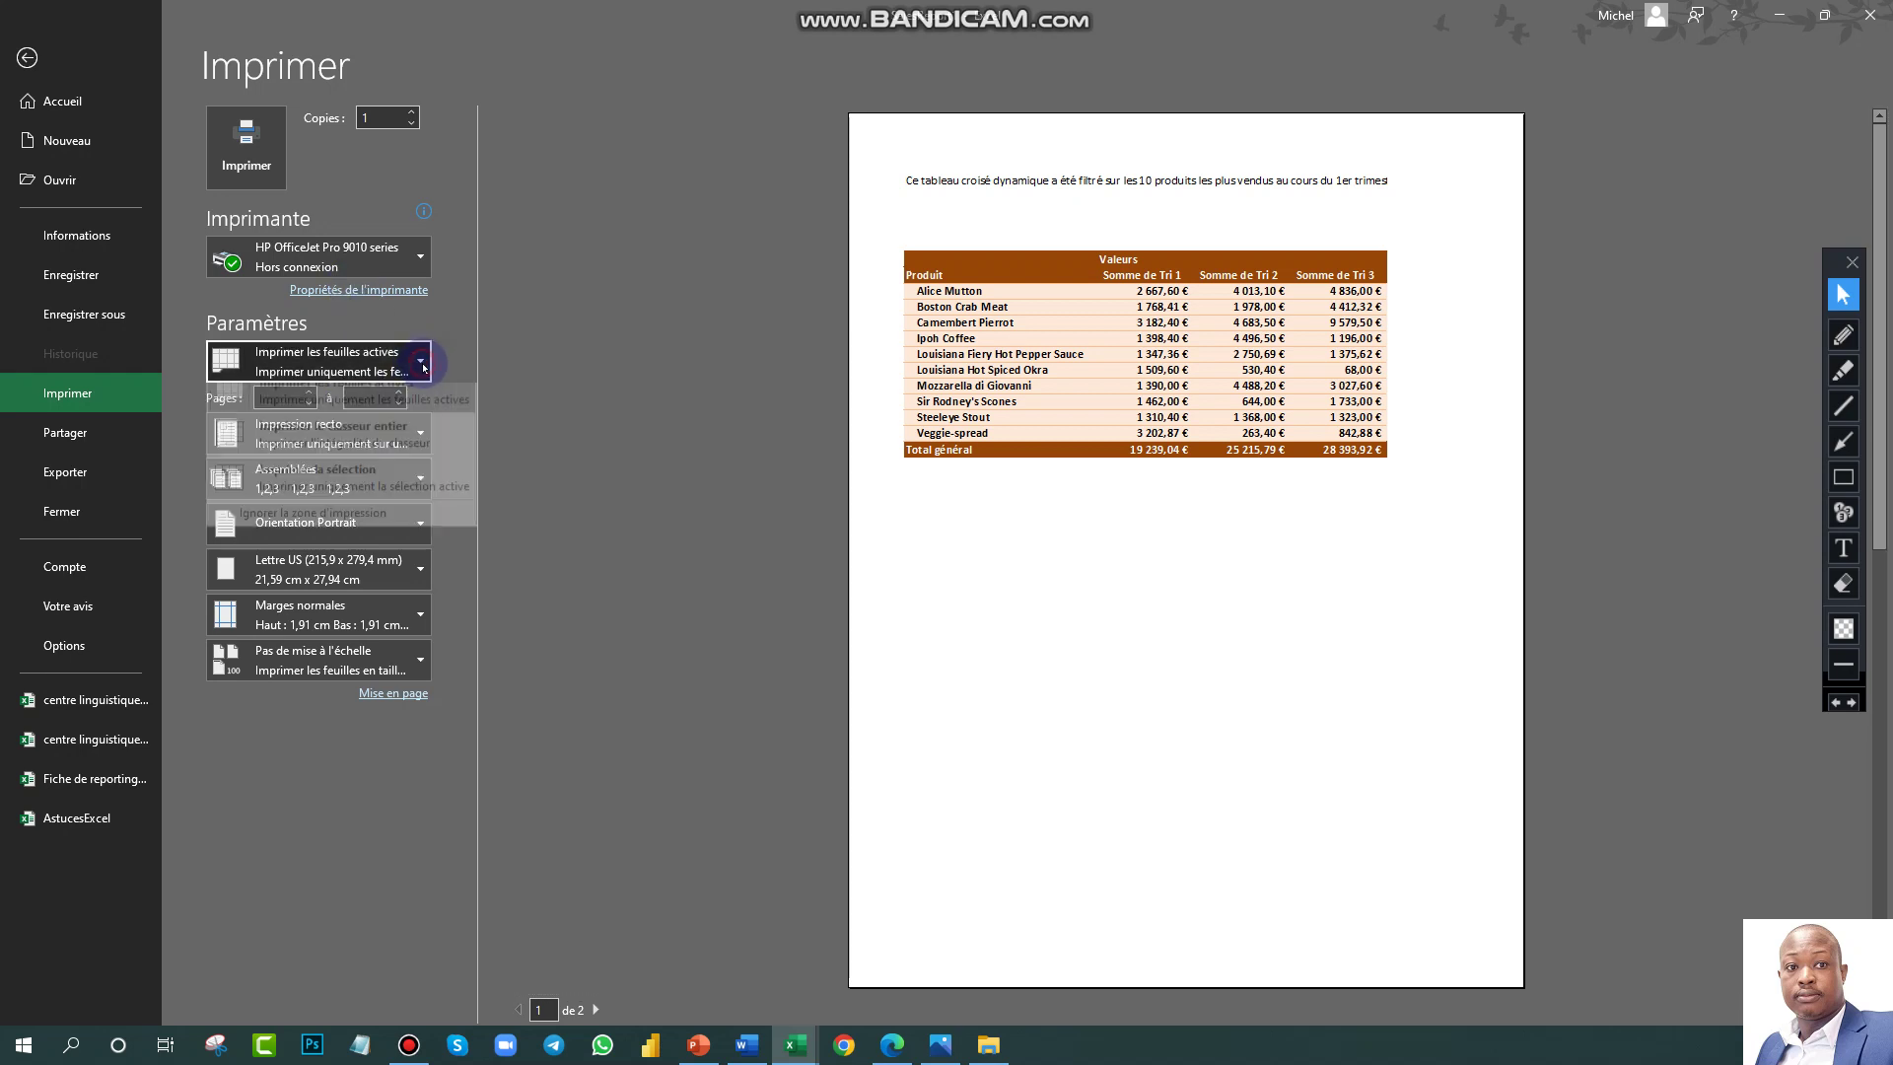
left_click(391, 422)
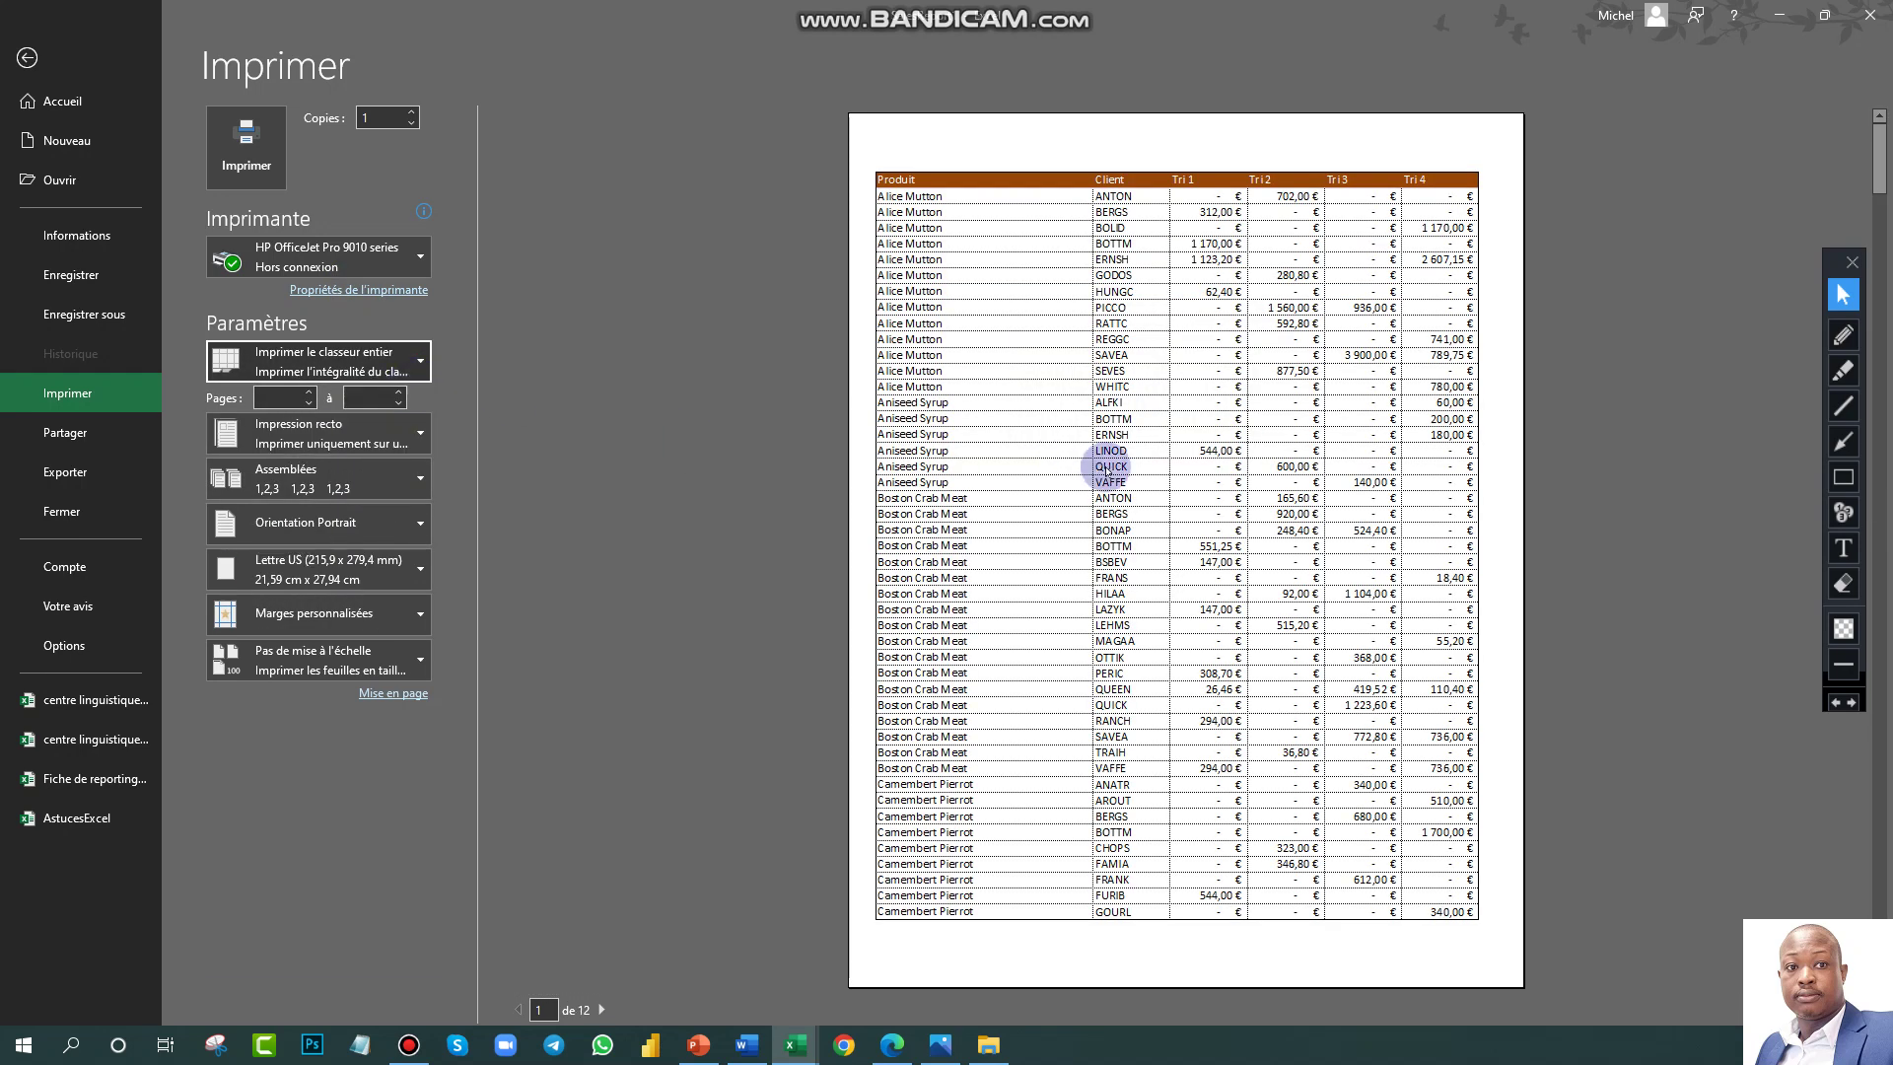
left_click(412, 367)
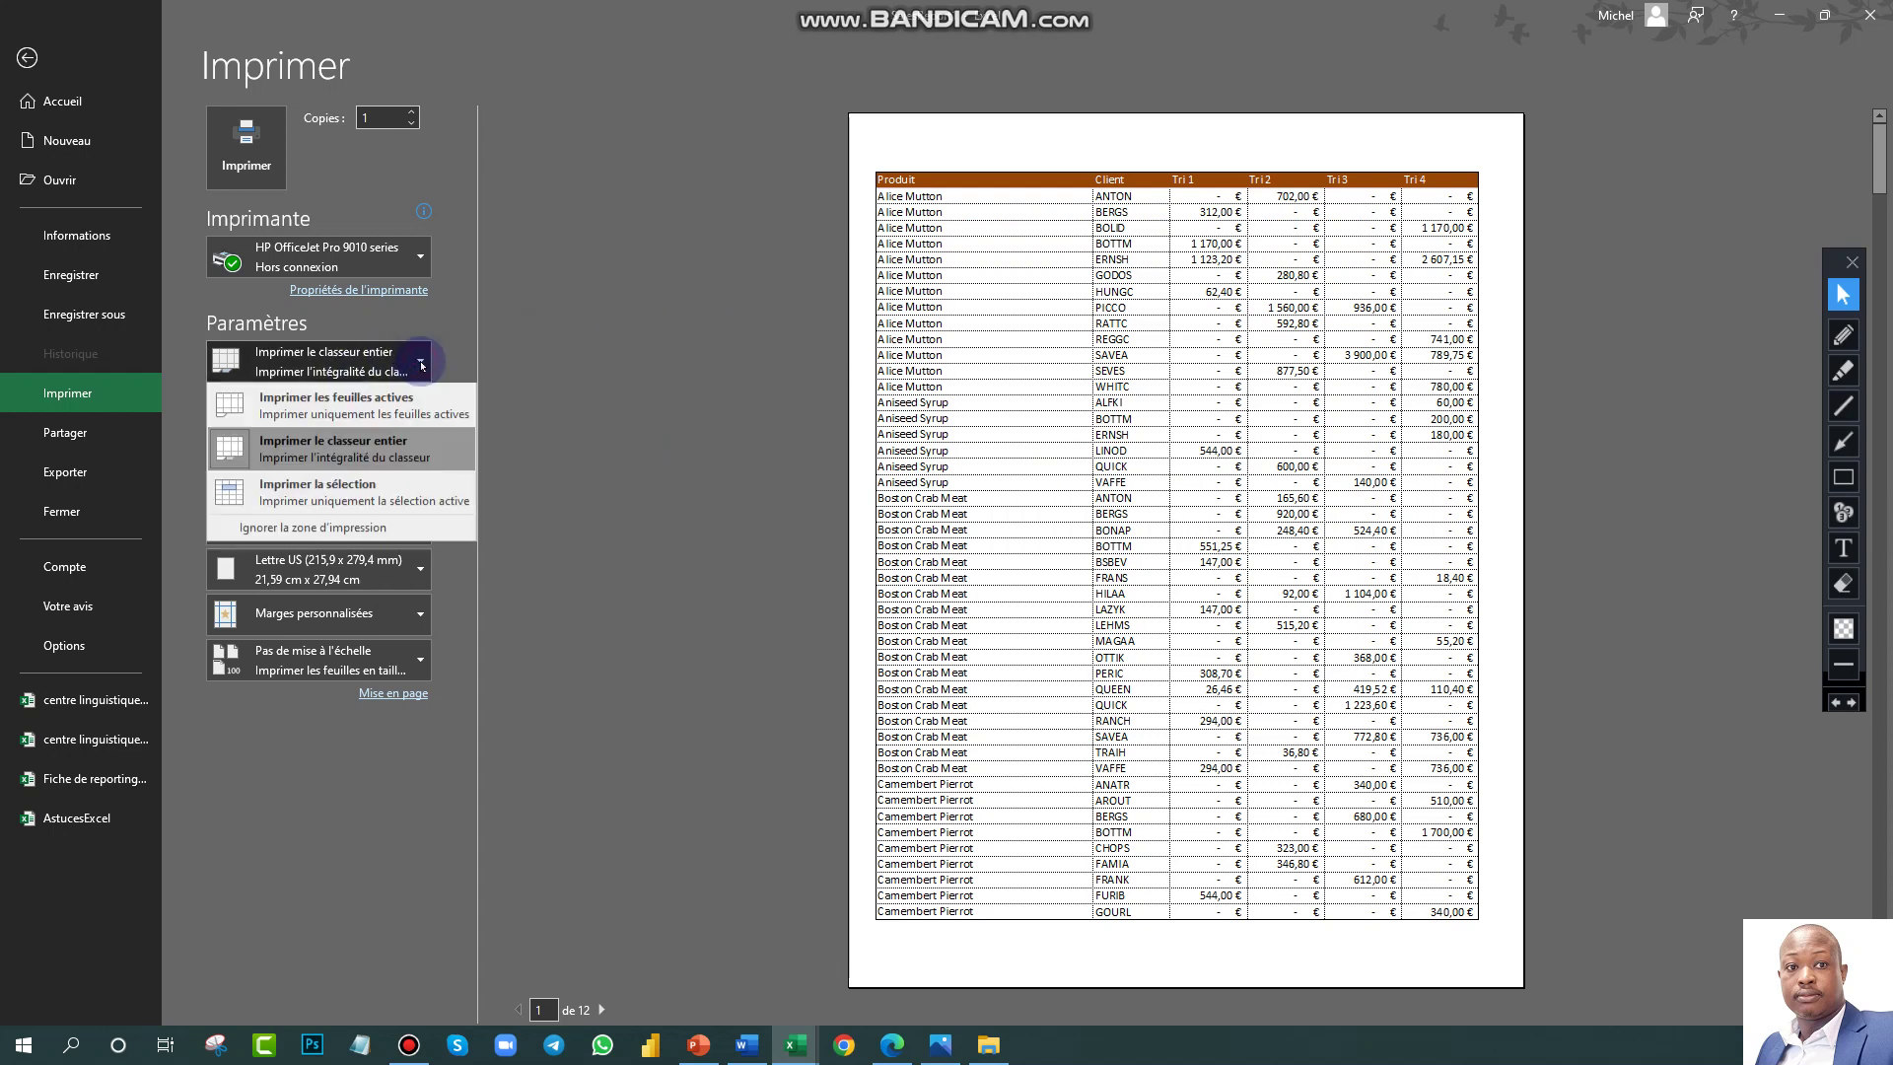
left_click(378, 404)
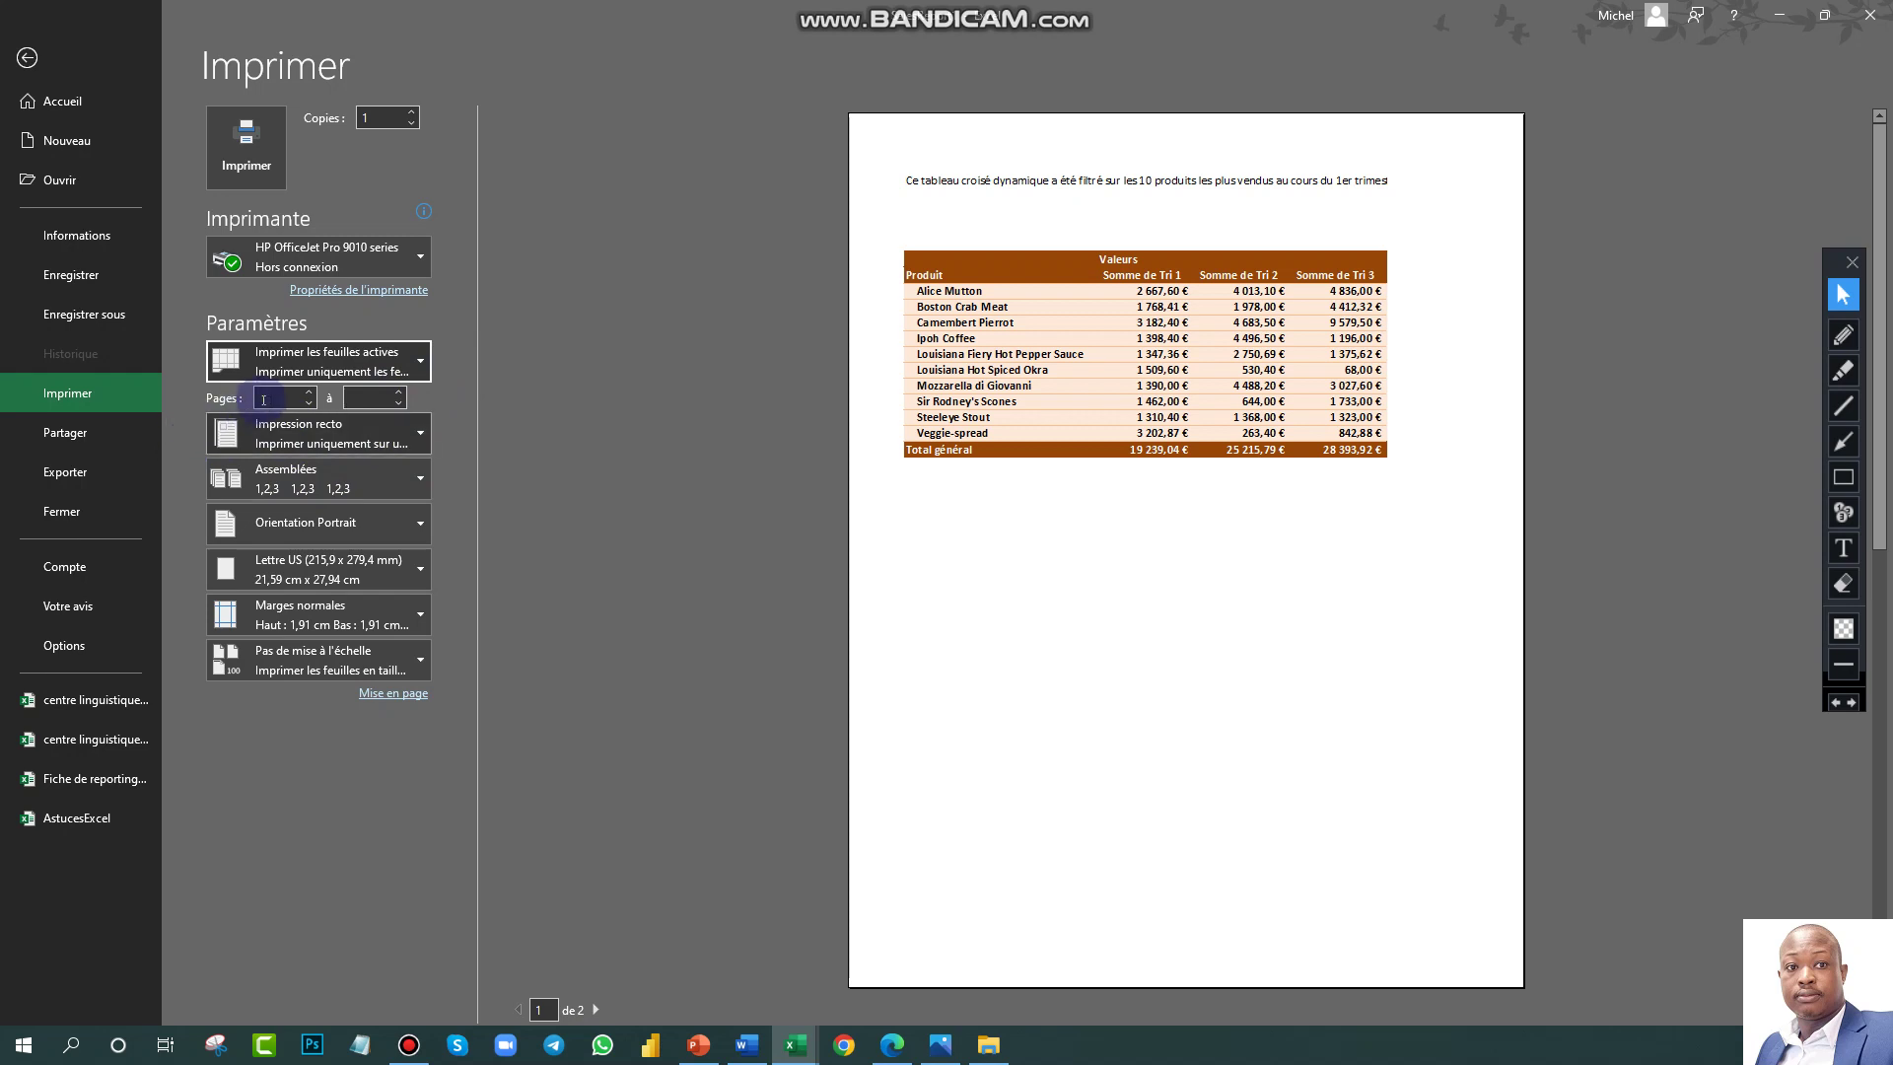
left_click(307, 385)
left_click(592, 351)
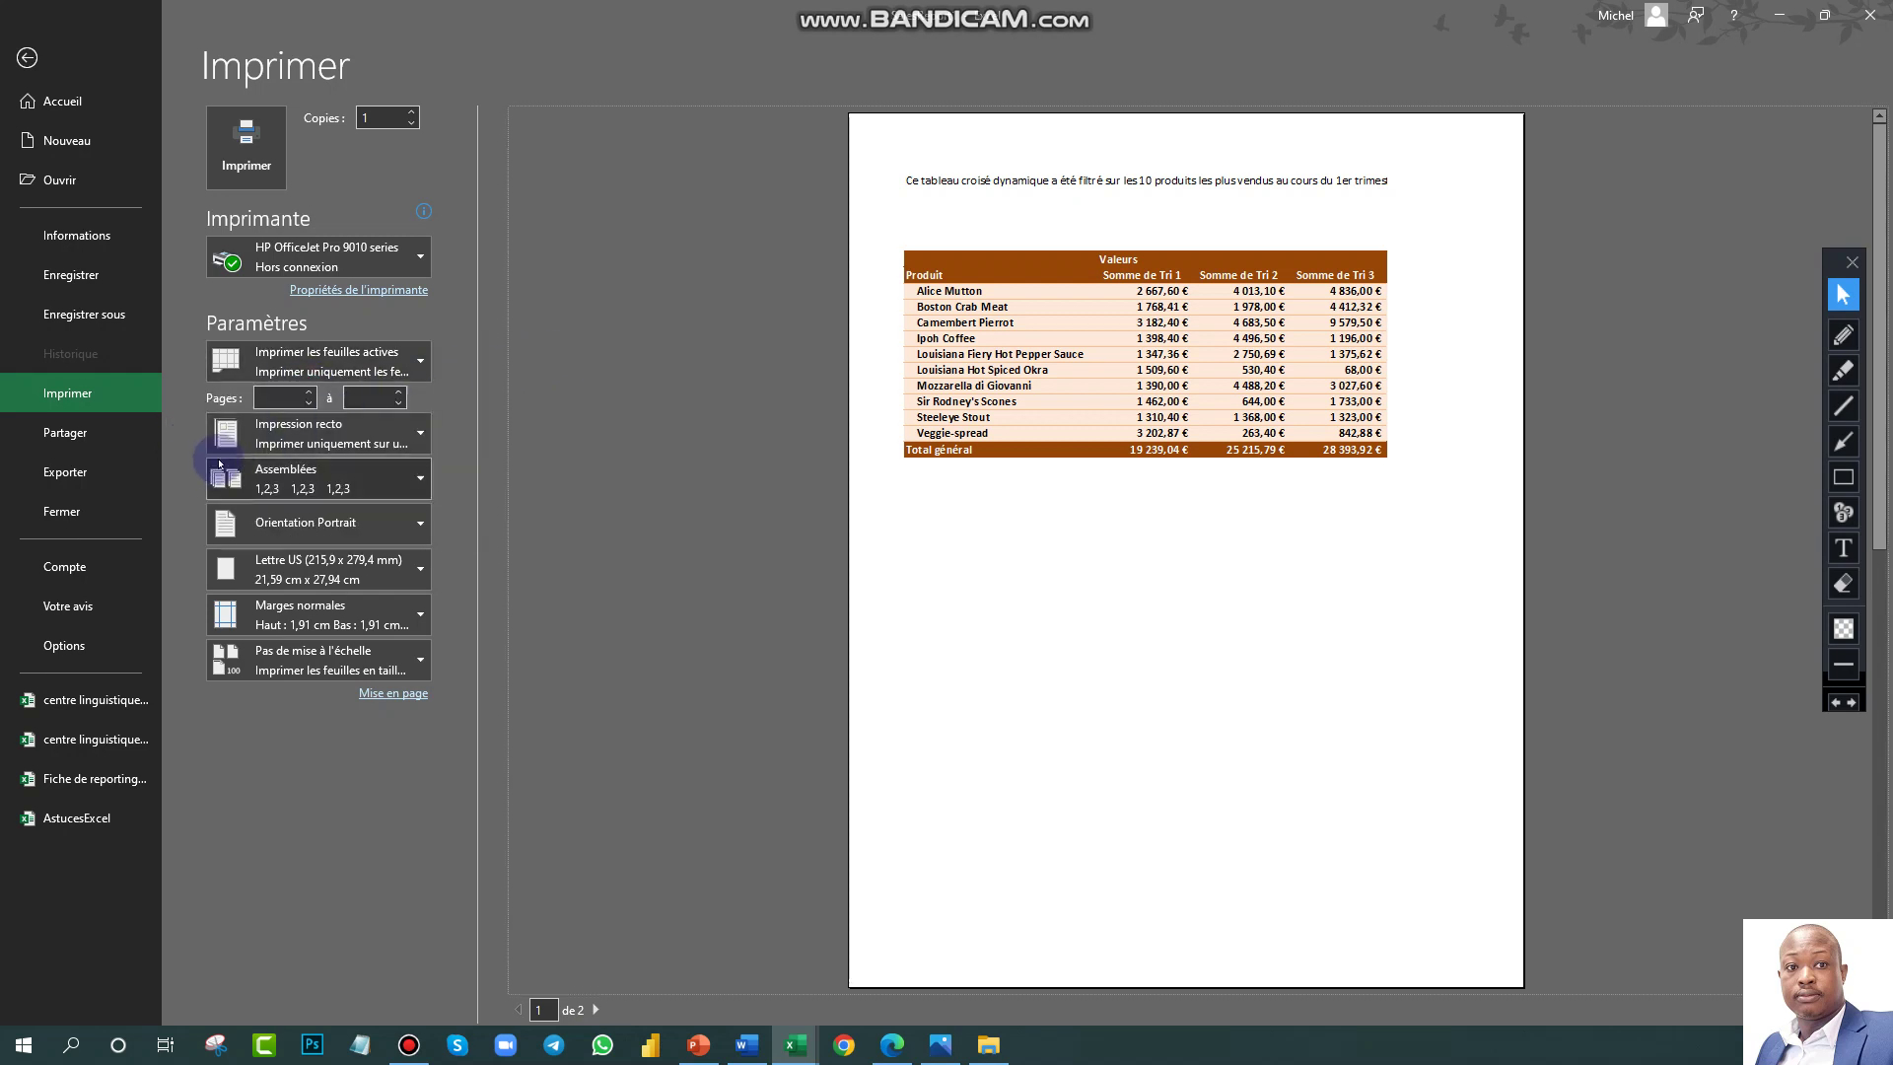
Step: Look at the one-sided and two-sided printing choices and the page collation choices
left_click(397, 444)
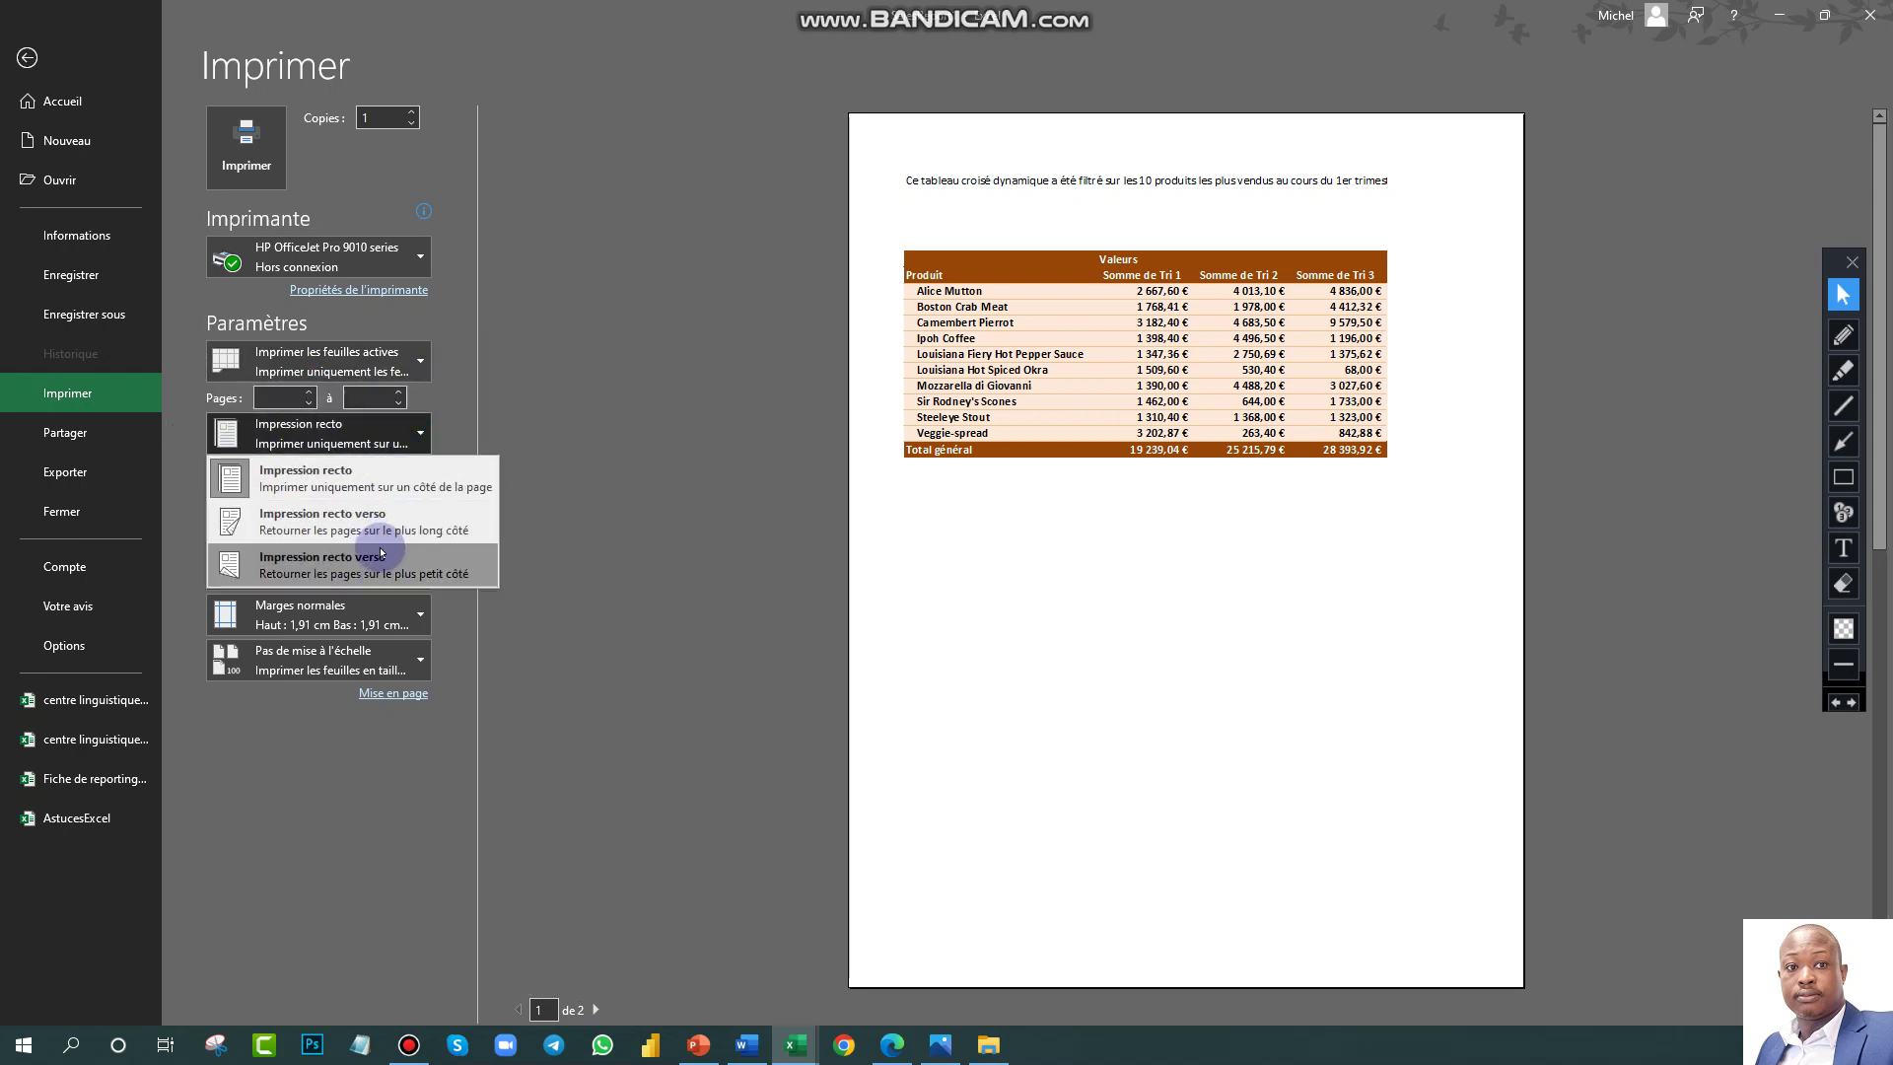
left_click(555, 472)
left_click(421, 487)
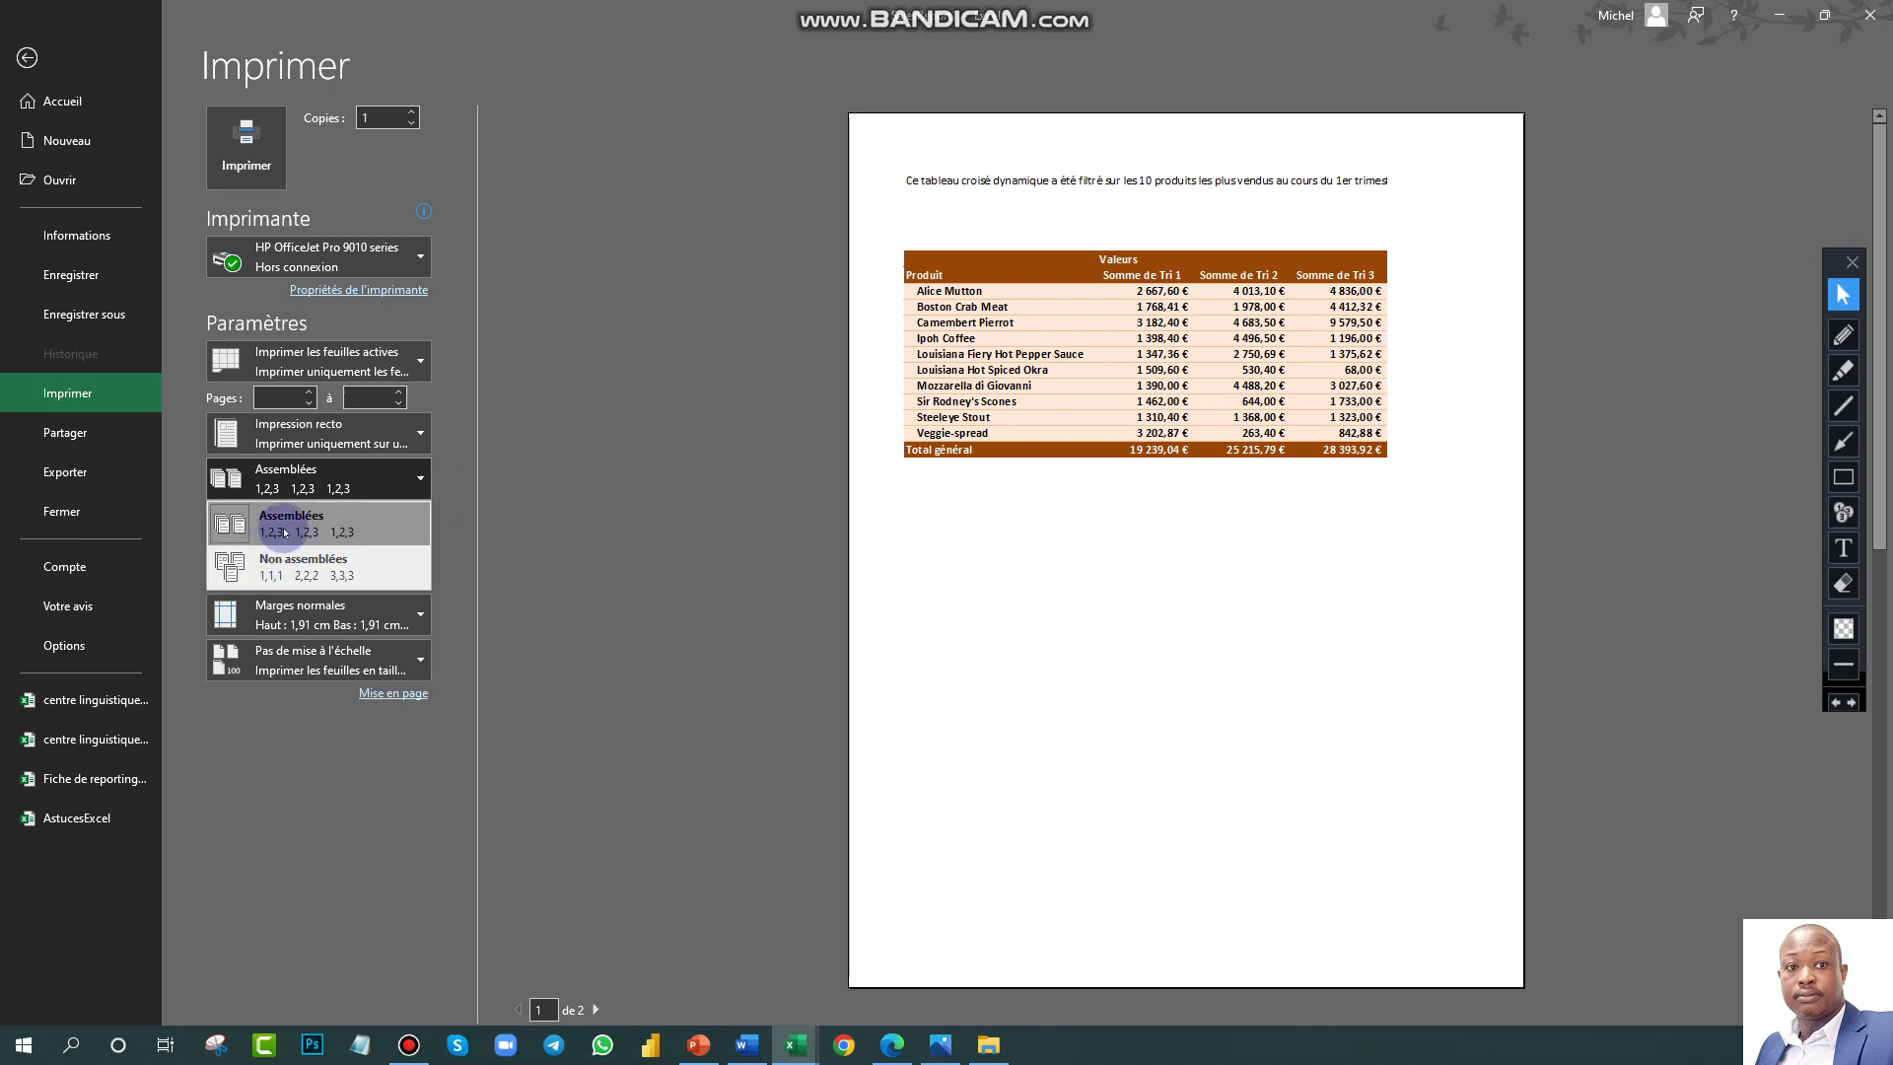
Step: Set the number of print copies to 11
left_click(385, 116)
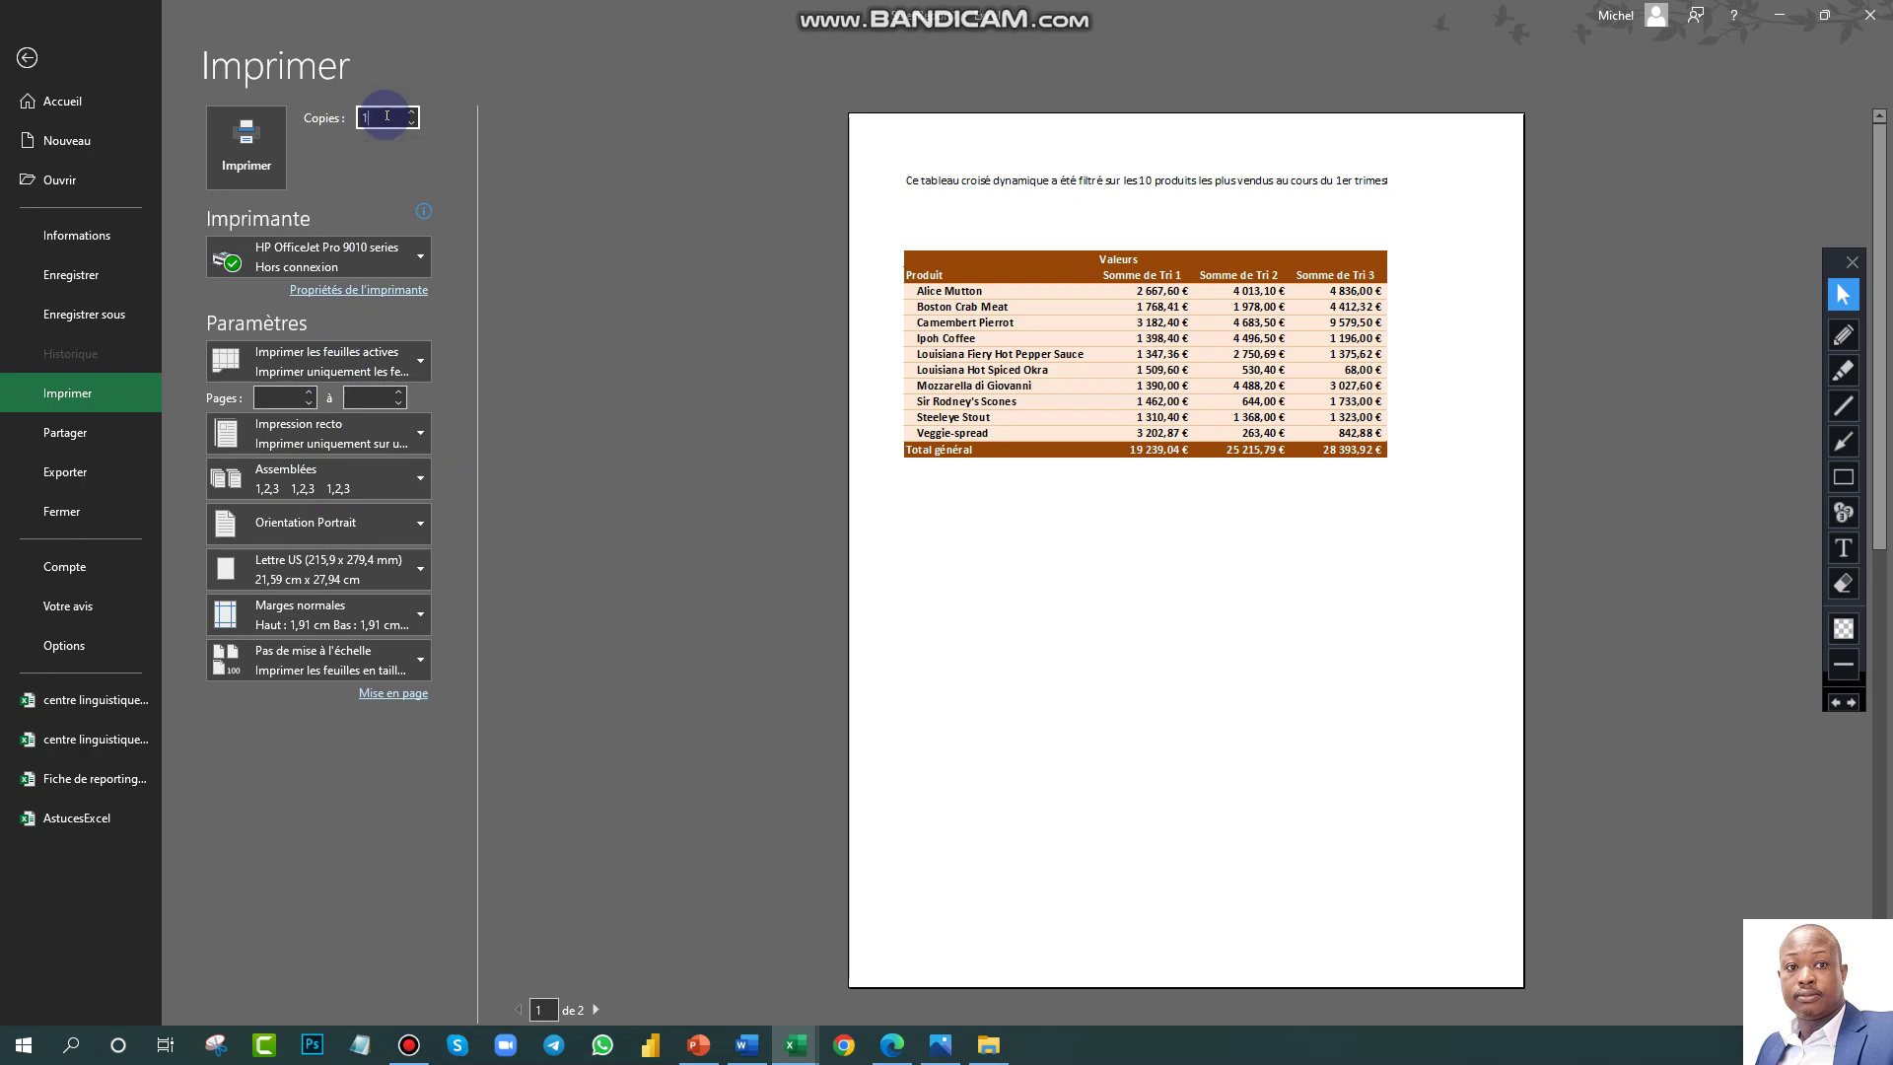
type("1")
left_click(542, 131)
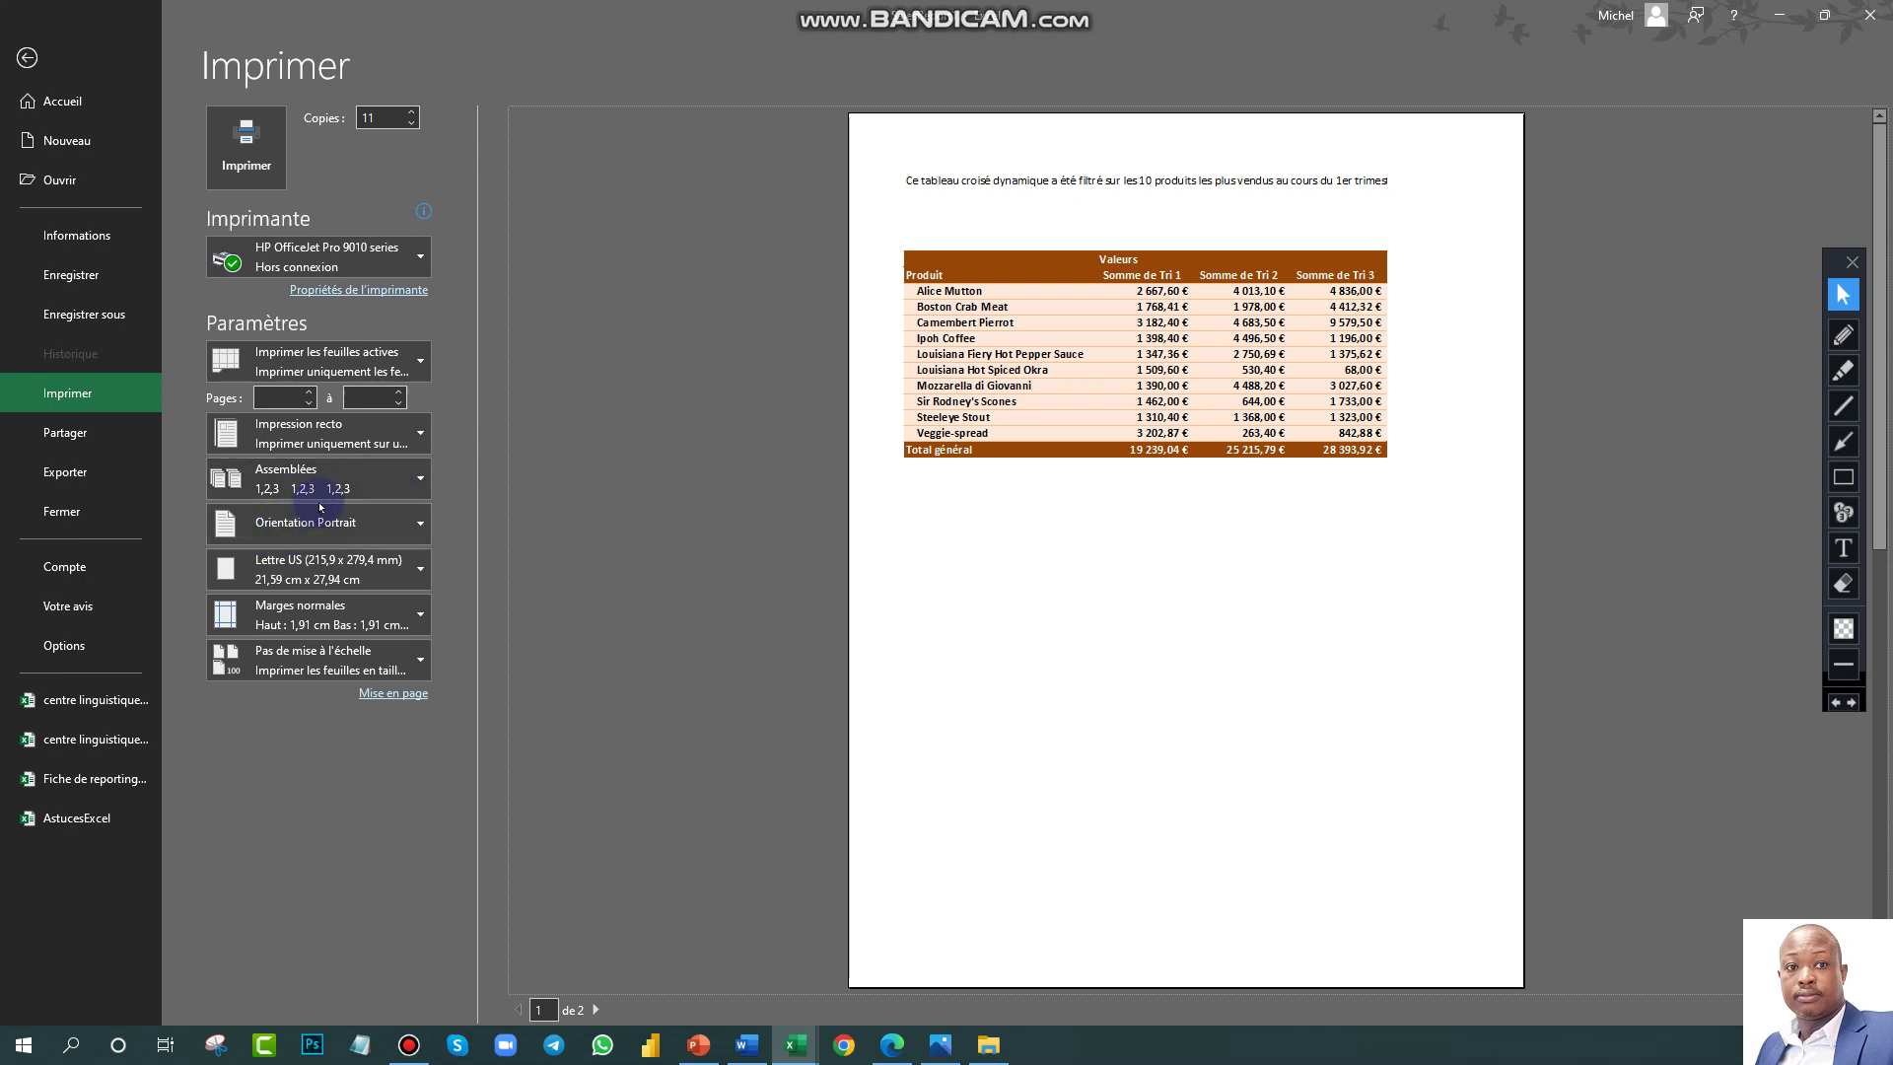
Step: Compare the collated and uncollated page orders available for multiple copies
left_click(419, 476)
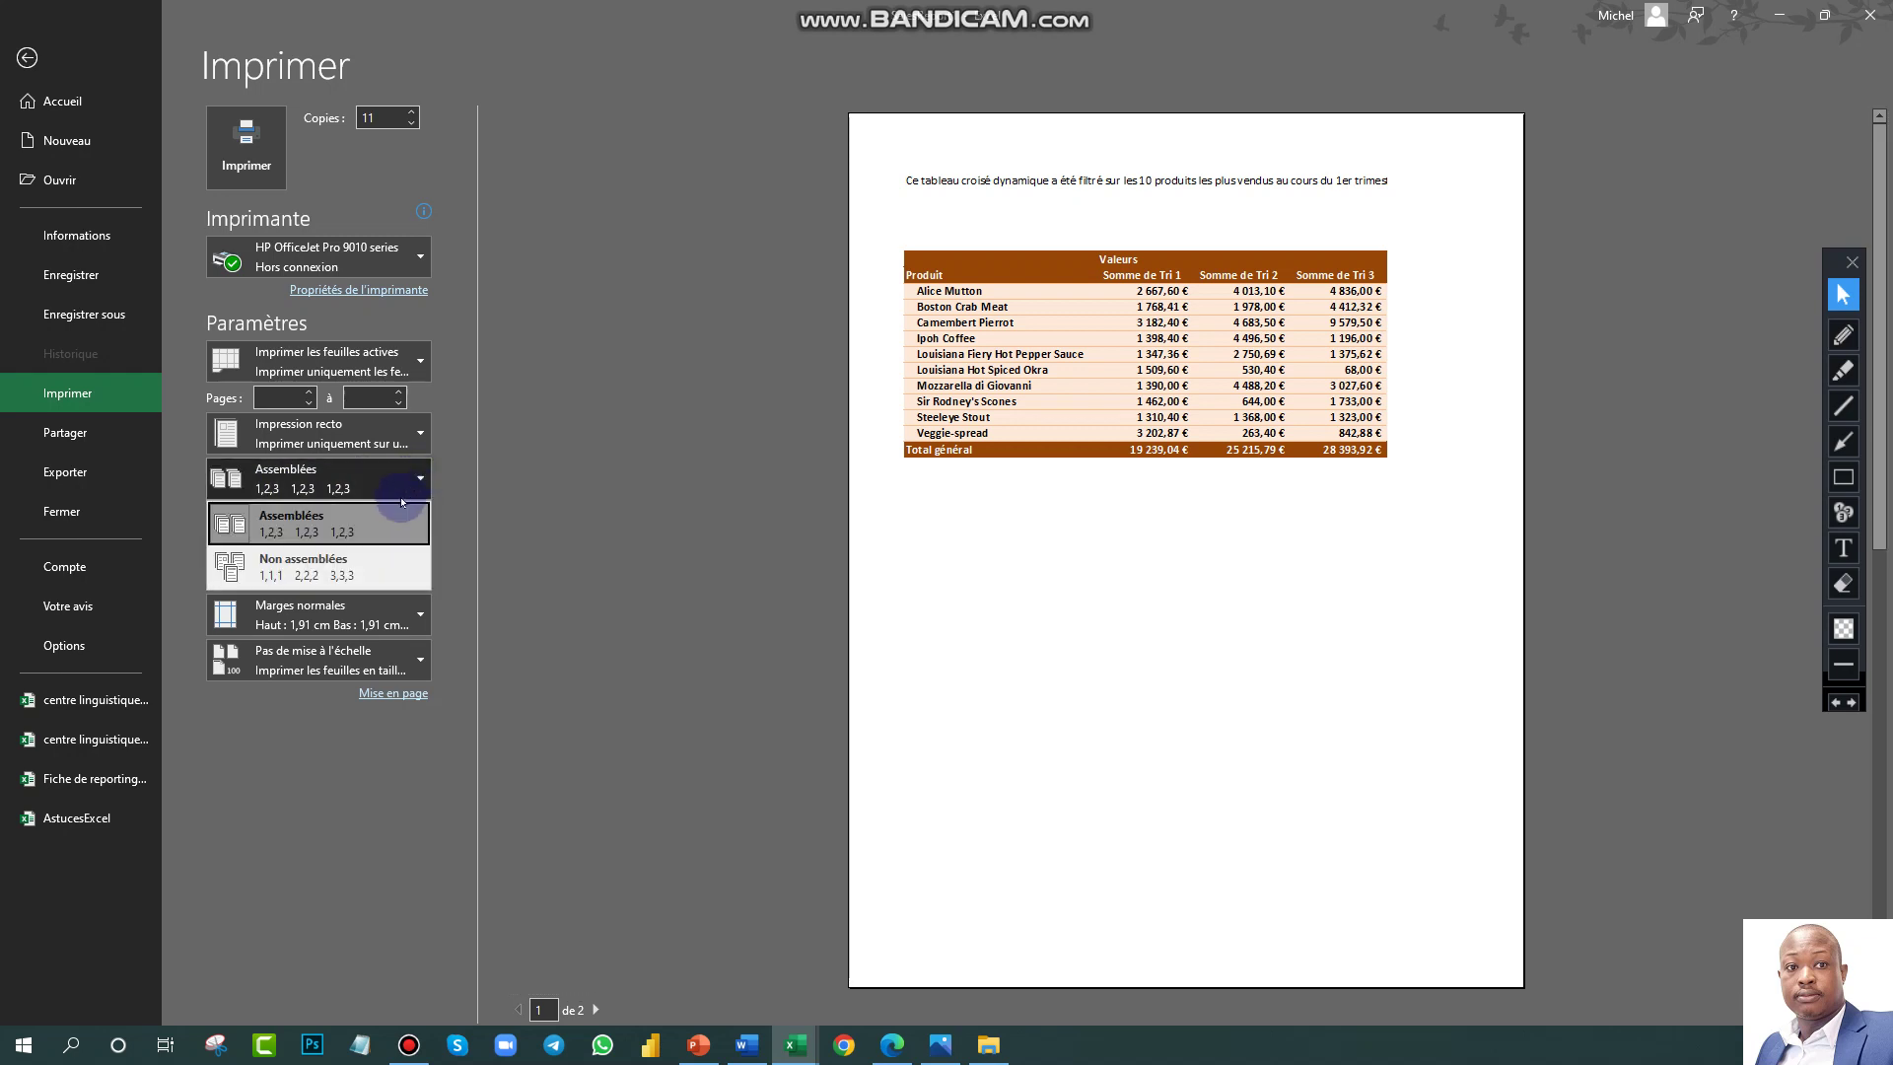
left_click(540, 449)
left_click(353, 493)
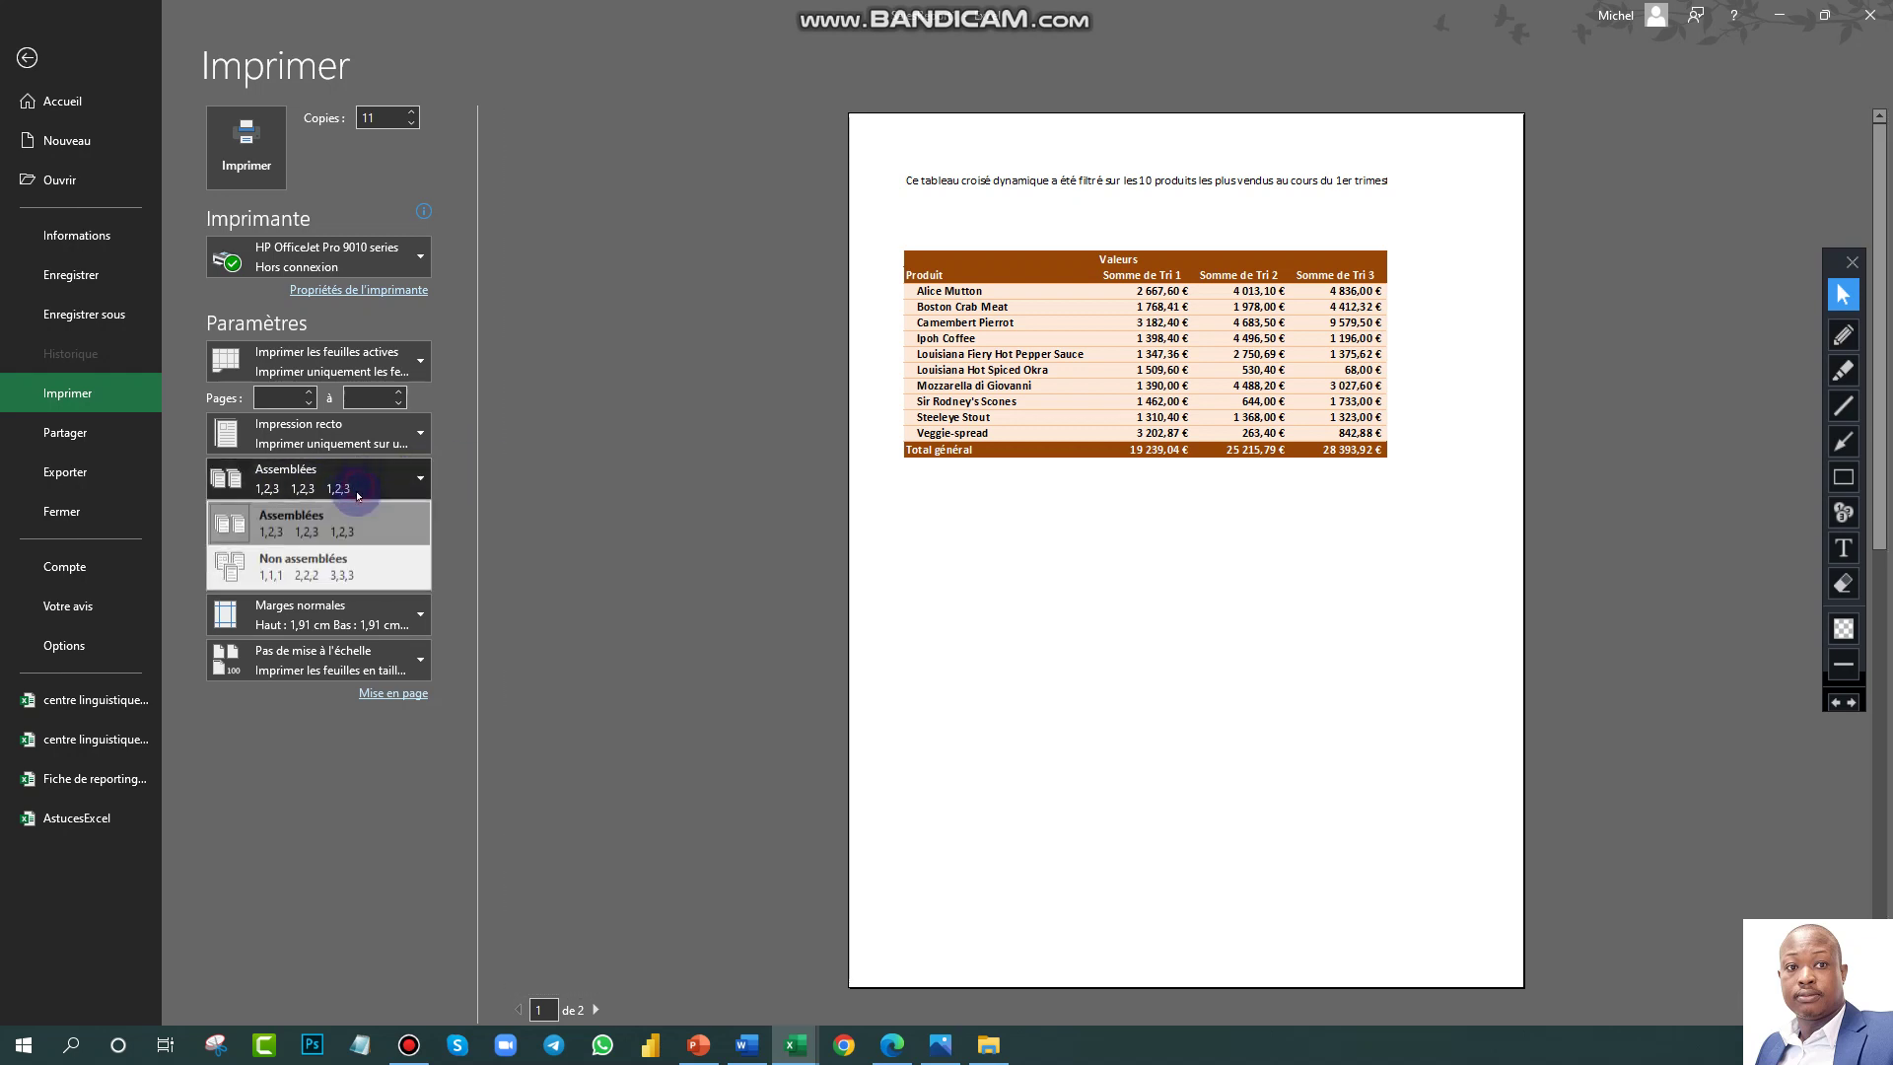
left_click(537, 509)
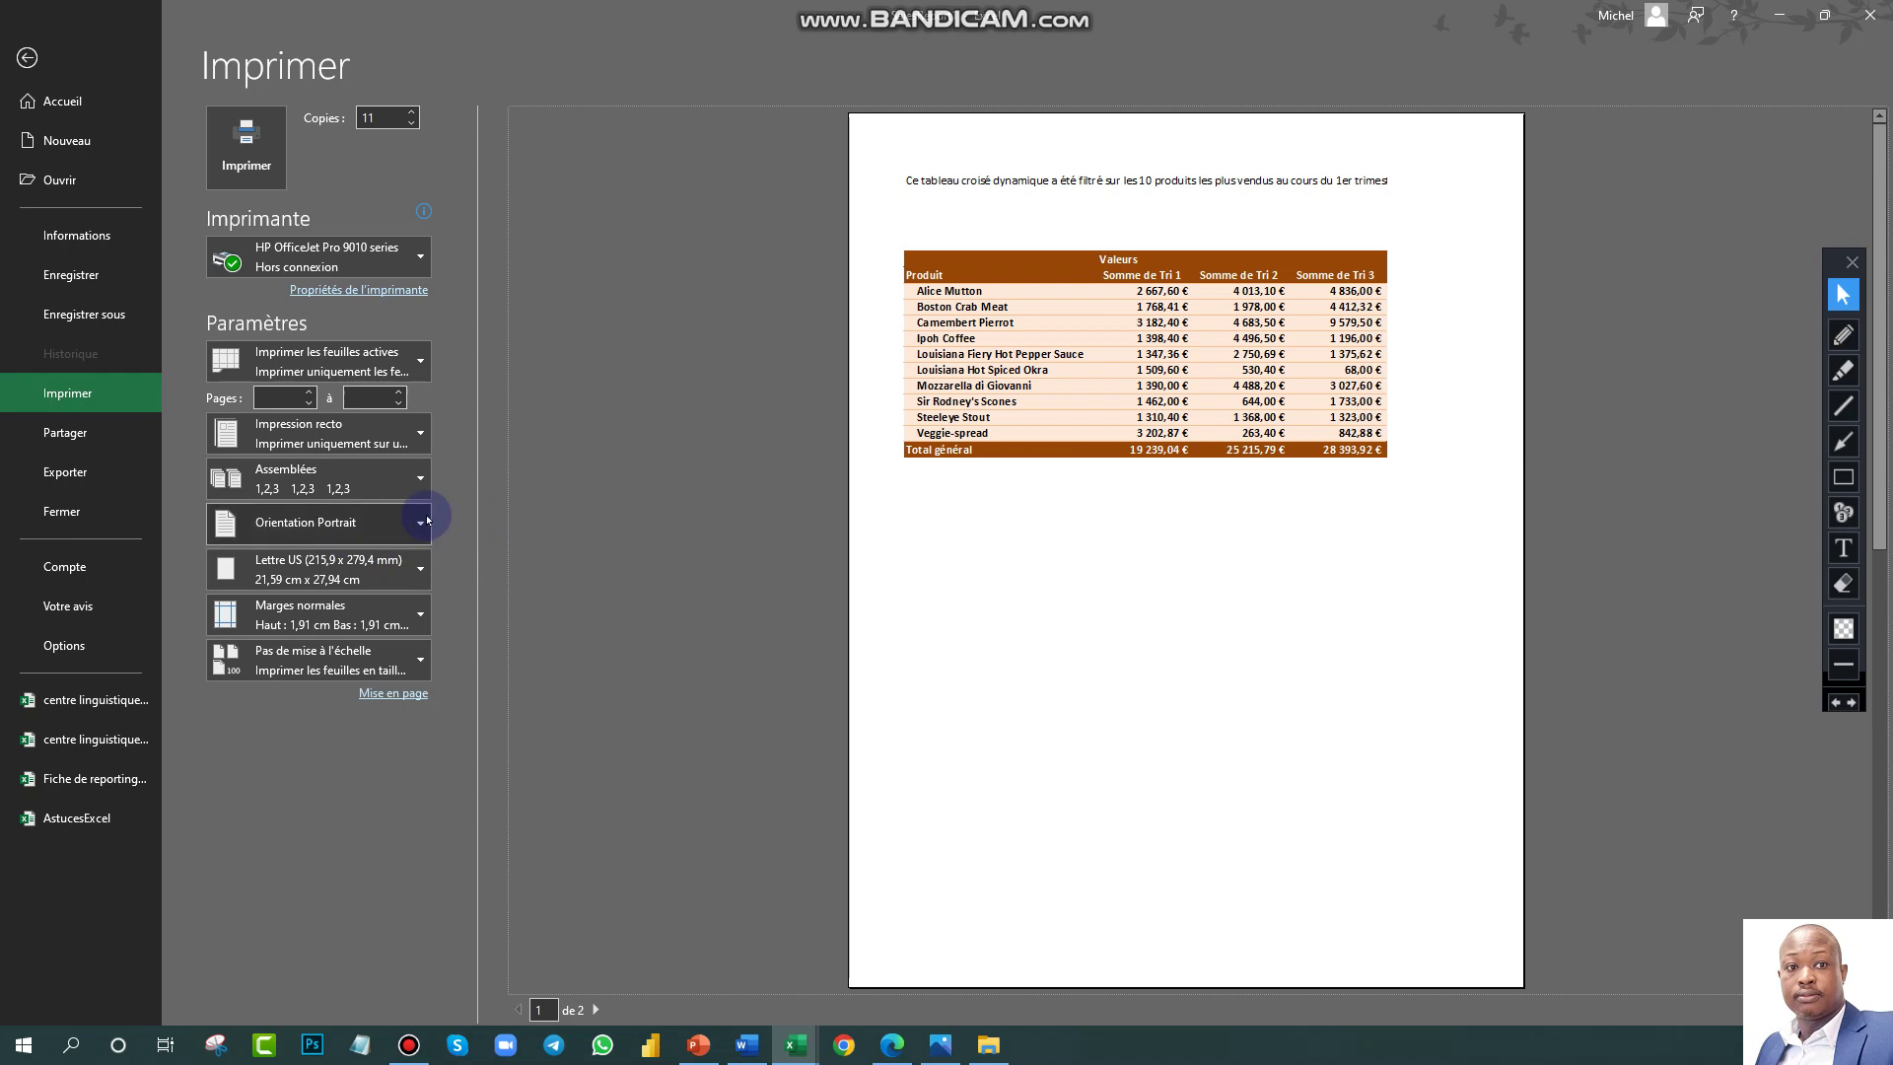
Step: Set the print orientation to landscape (Orientation Paysage) and look through the available paper sizes
left_click(423, 521)
left_click(350, 571)
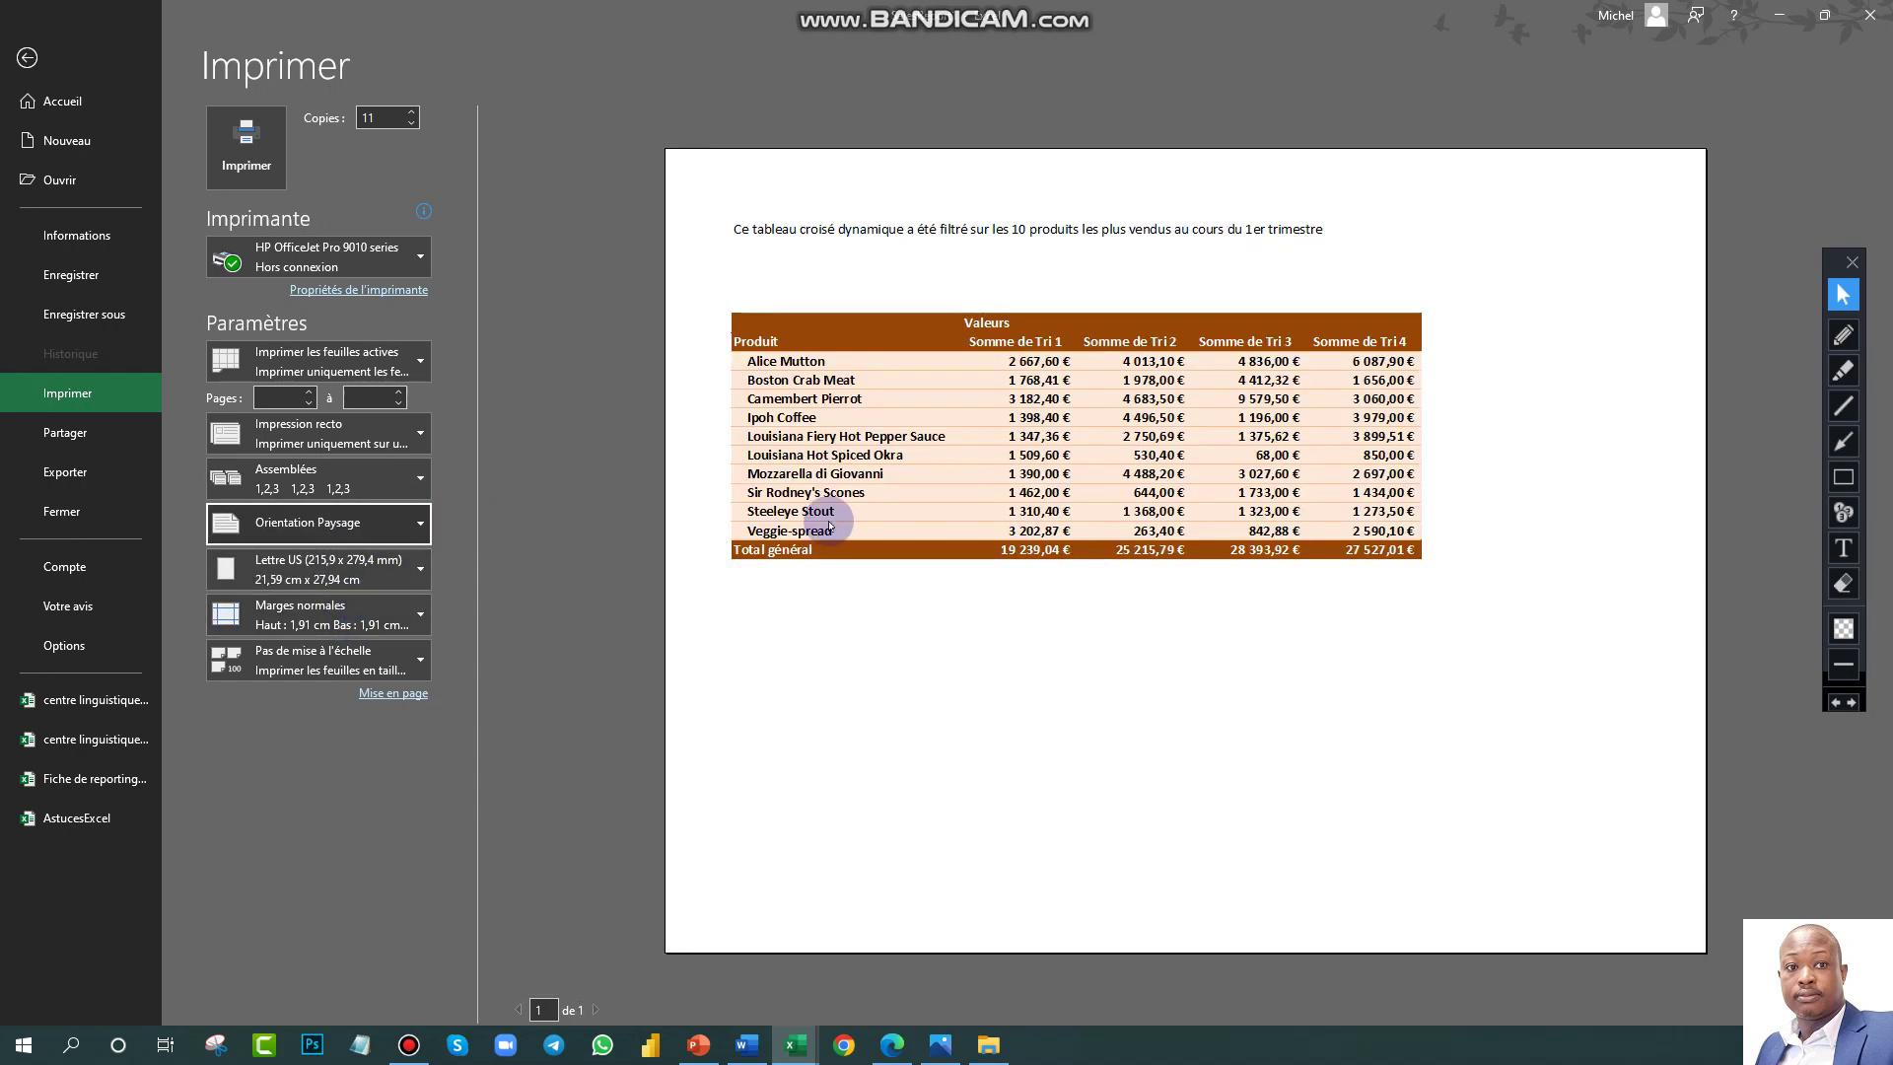
left_click(414, 566)
scroll(367, 336, "down", 3)
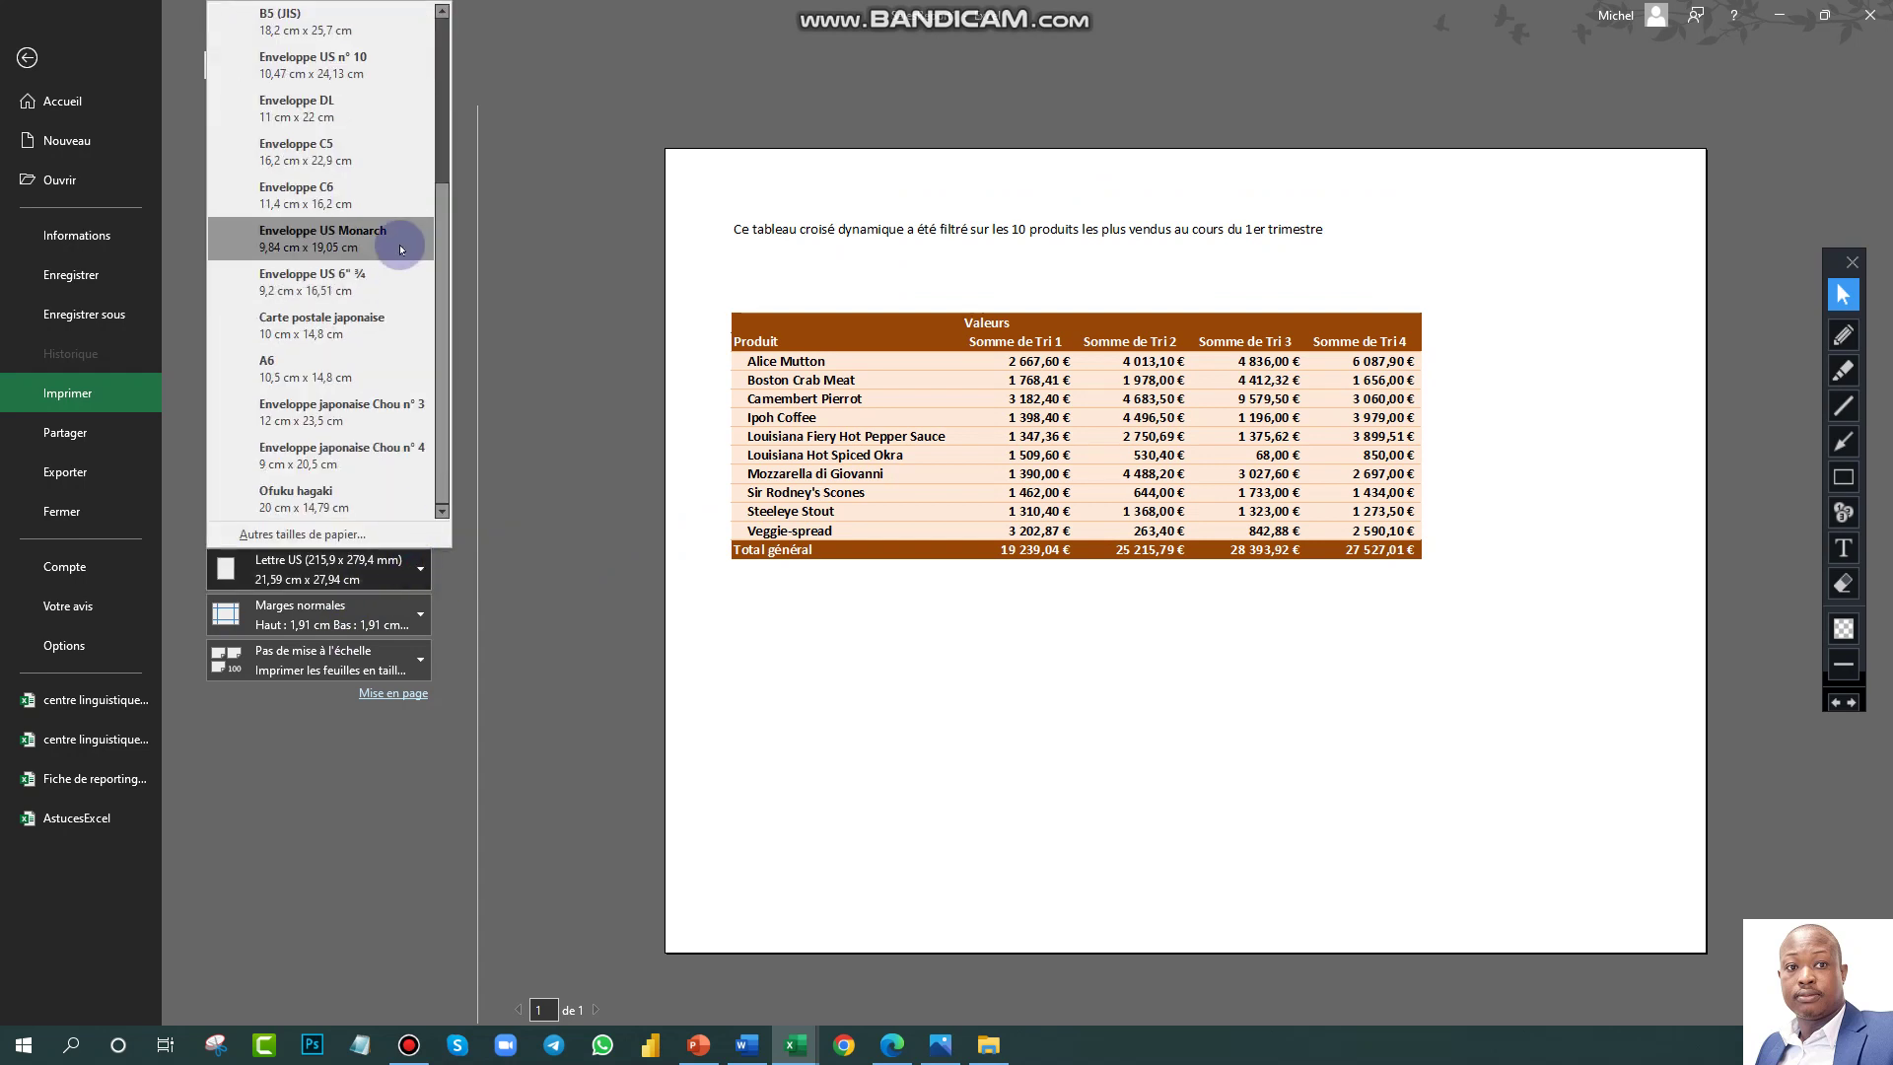
left_click(503, 509)
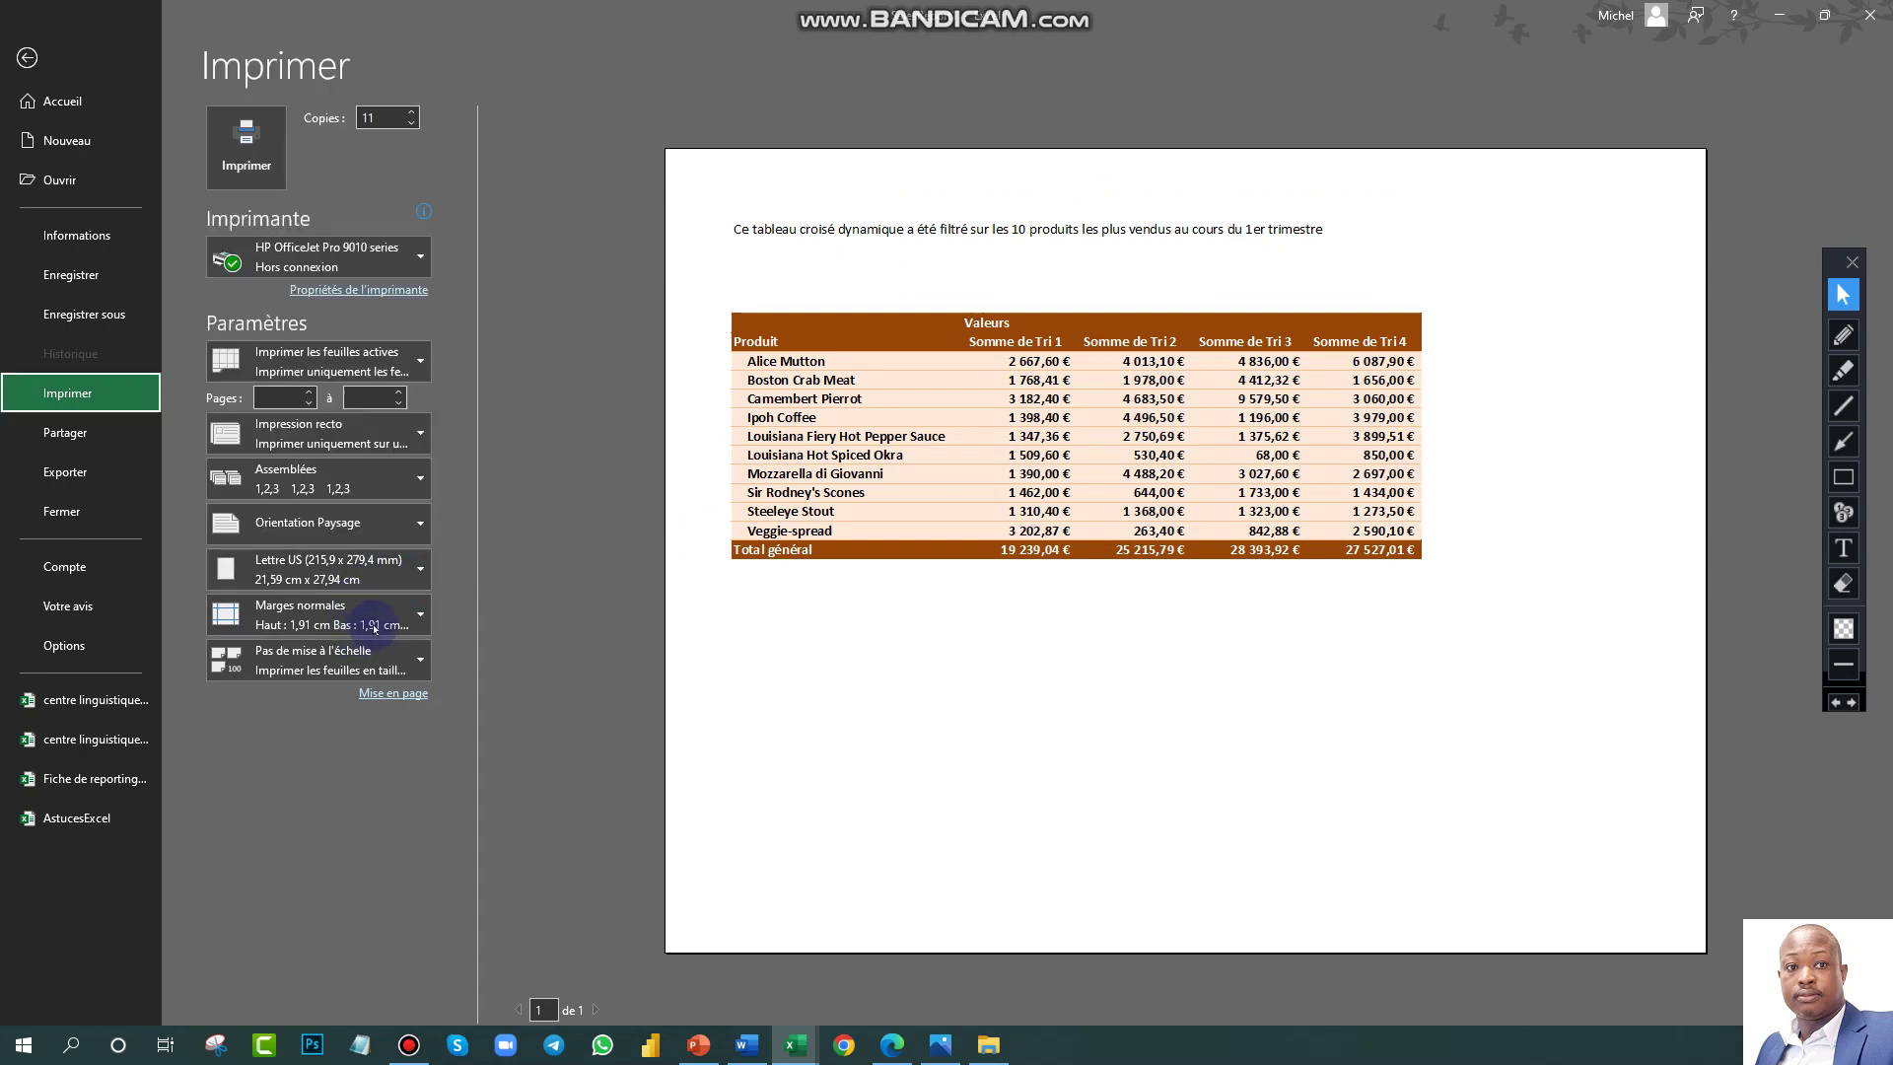
Step: Look at the margin presets, the custom margin settings and the print scaling choices, leaving them as they are
left_click(414, 618)
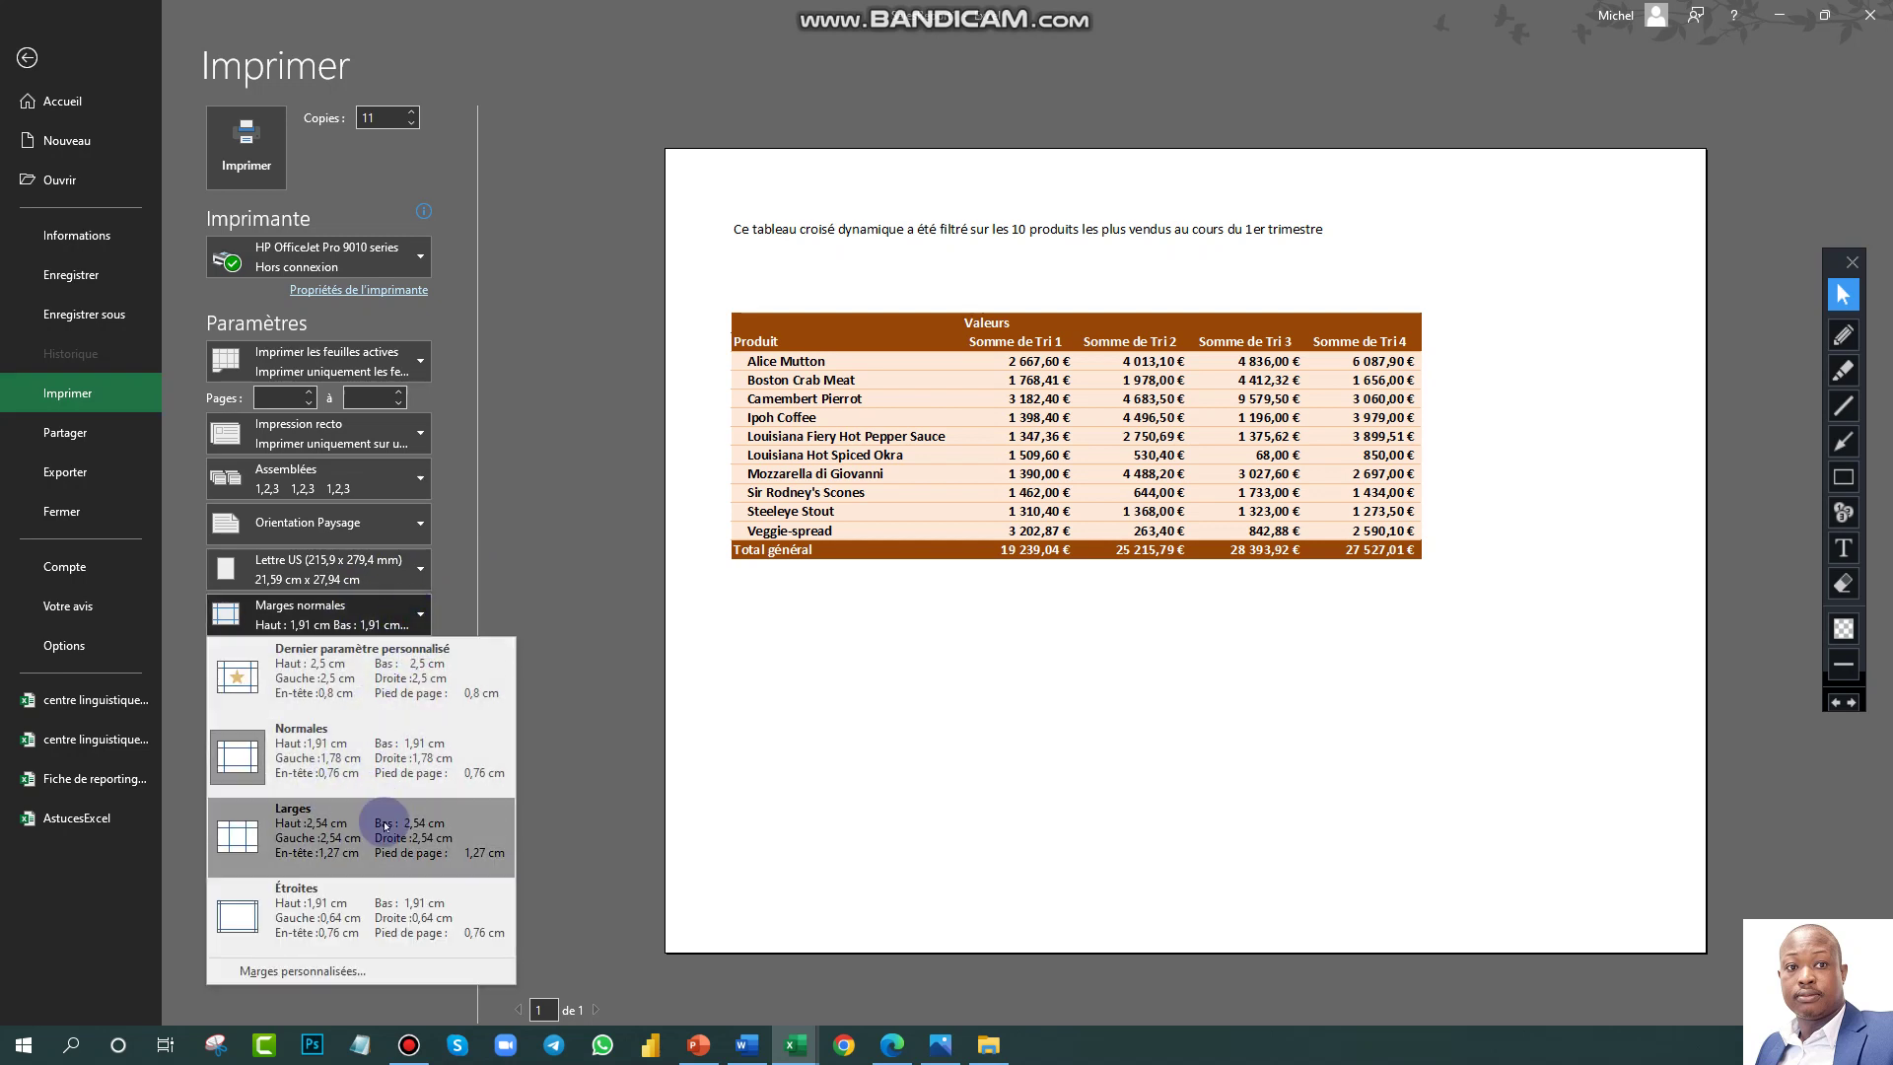
left_click(359, 971)
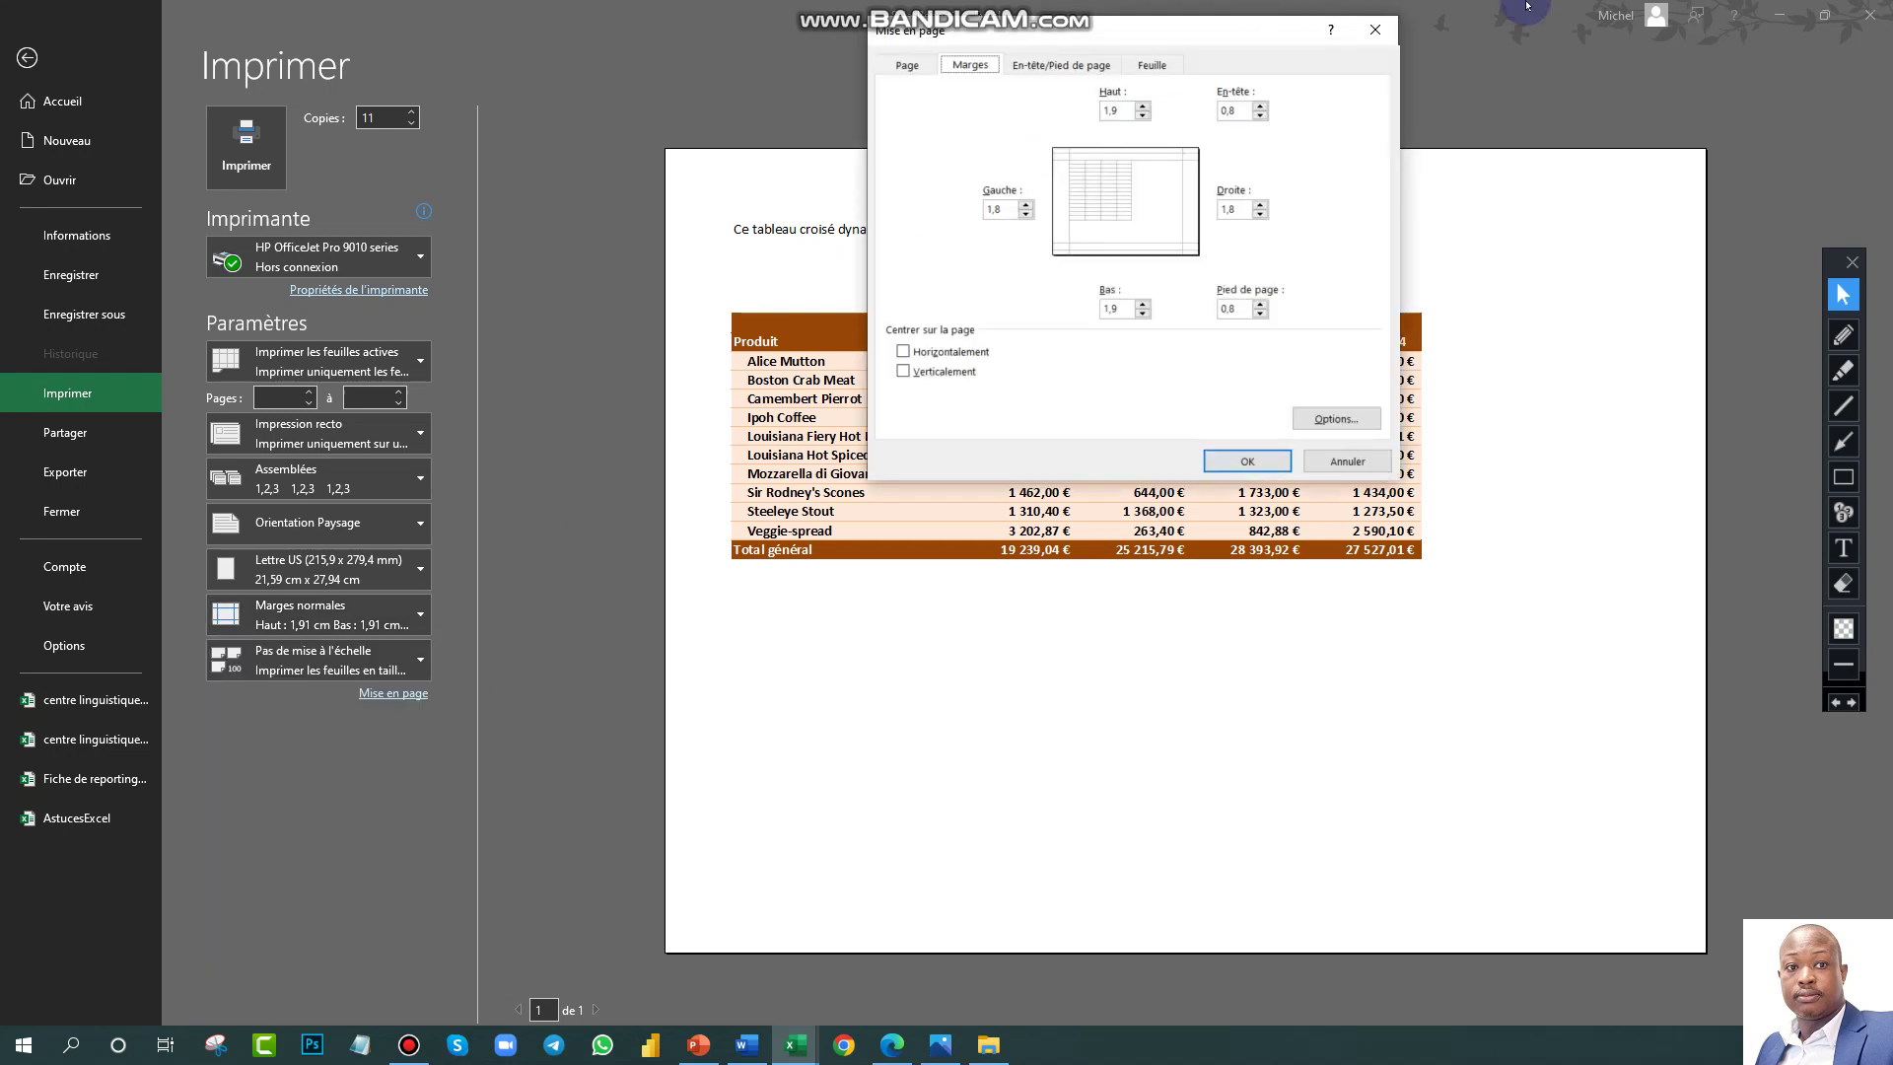
left_click(1380, 28)
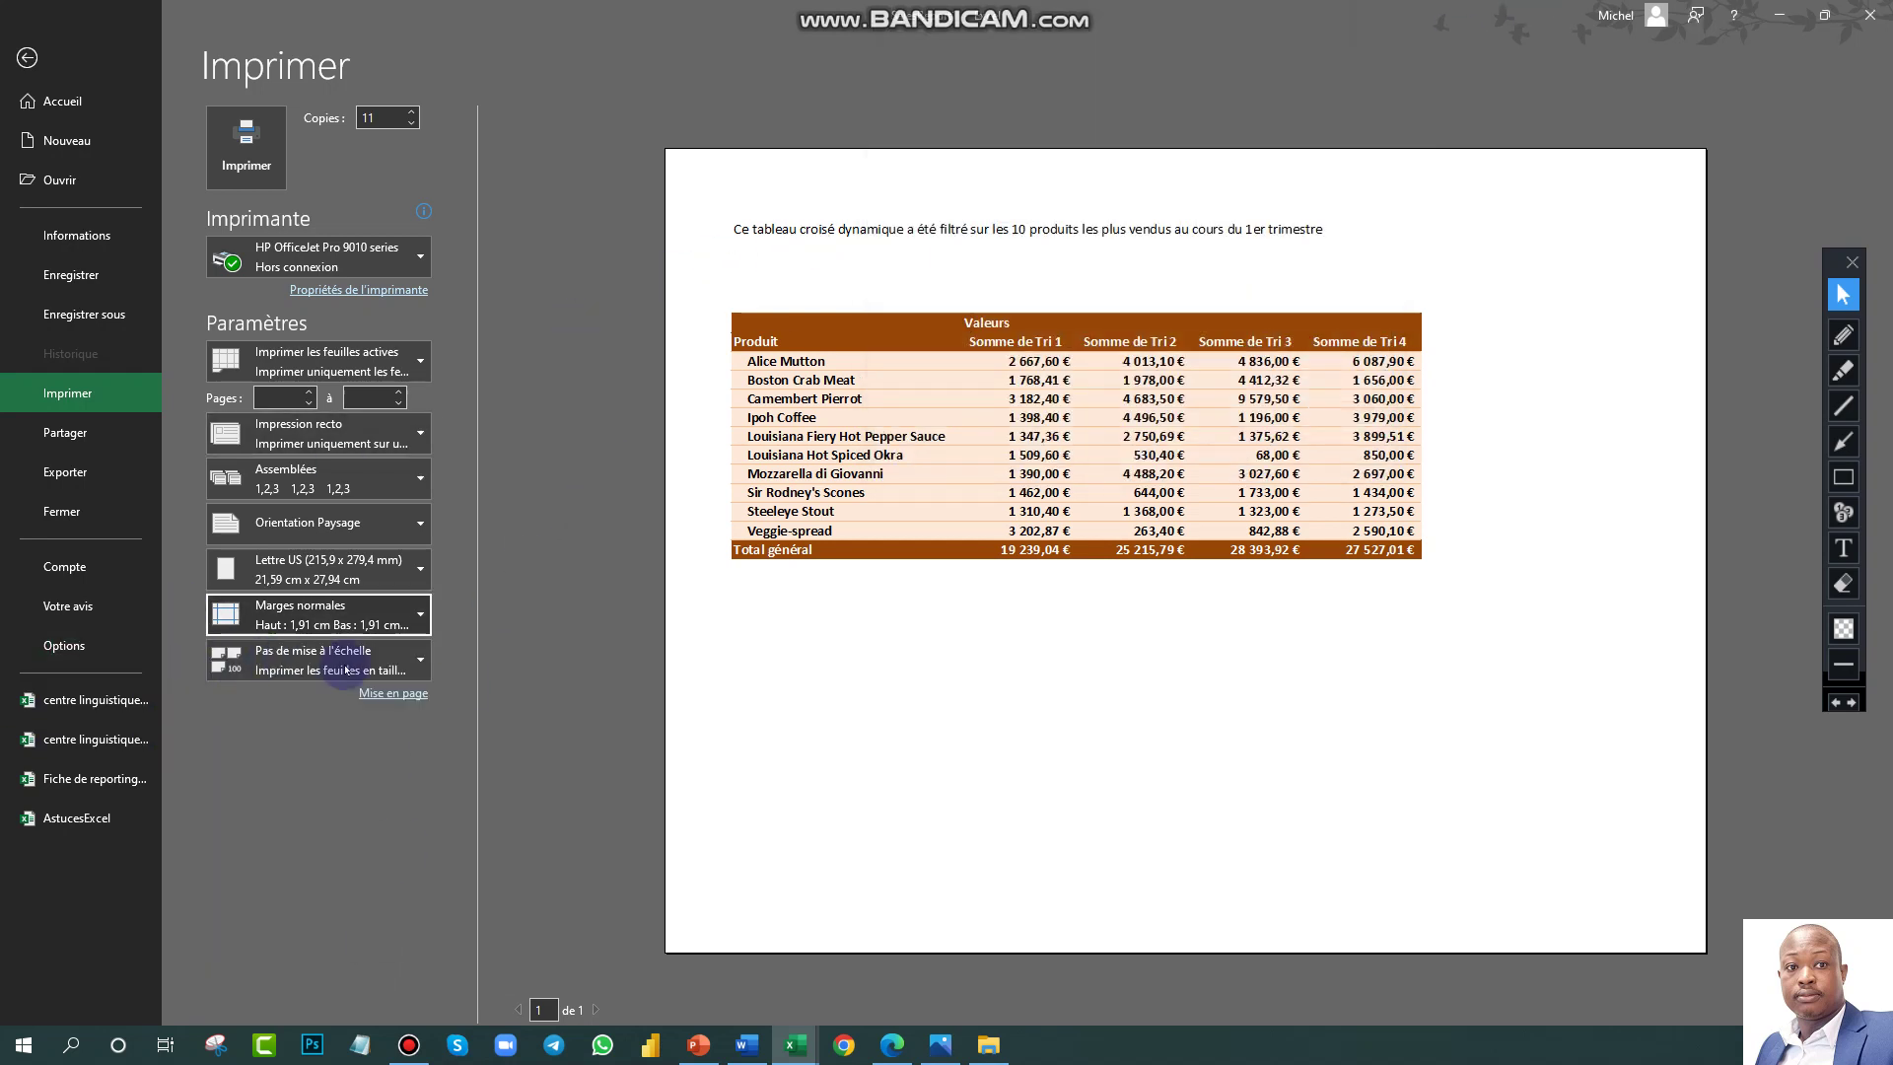
left_click(414, 663)
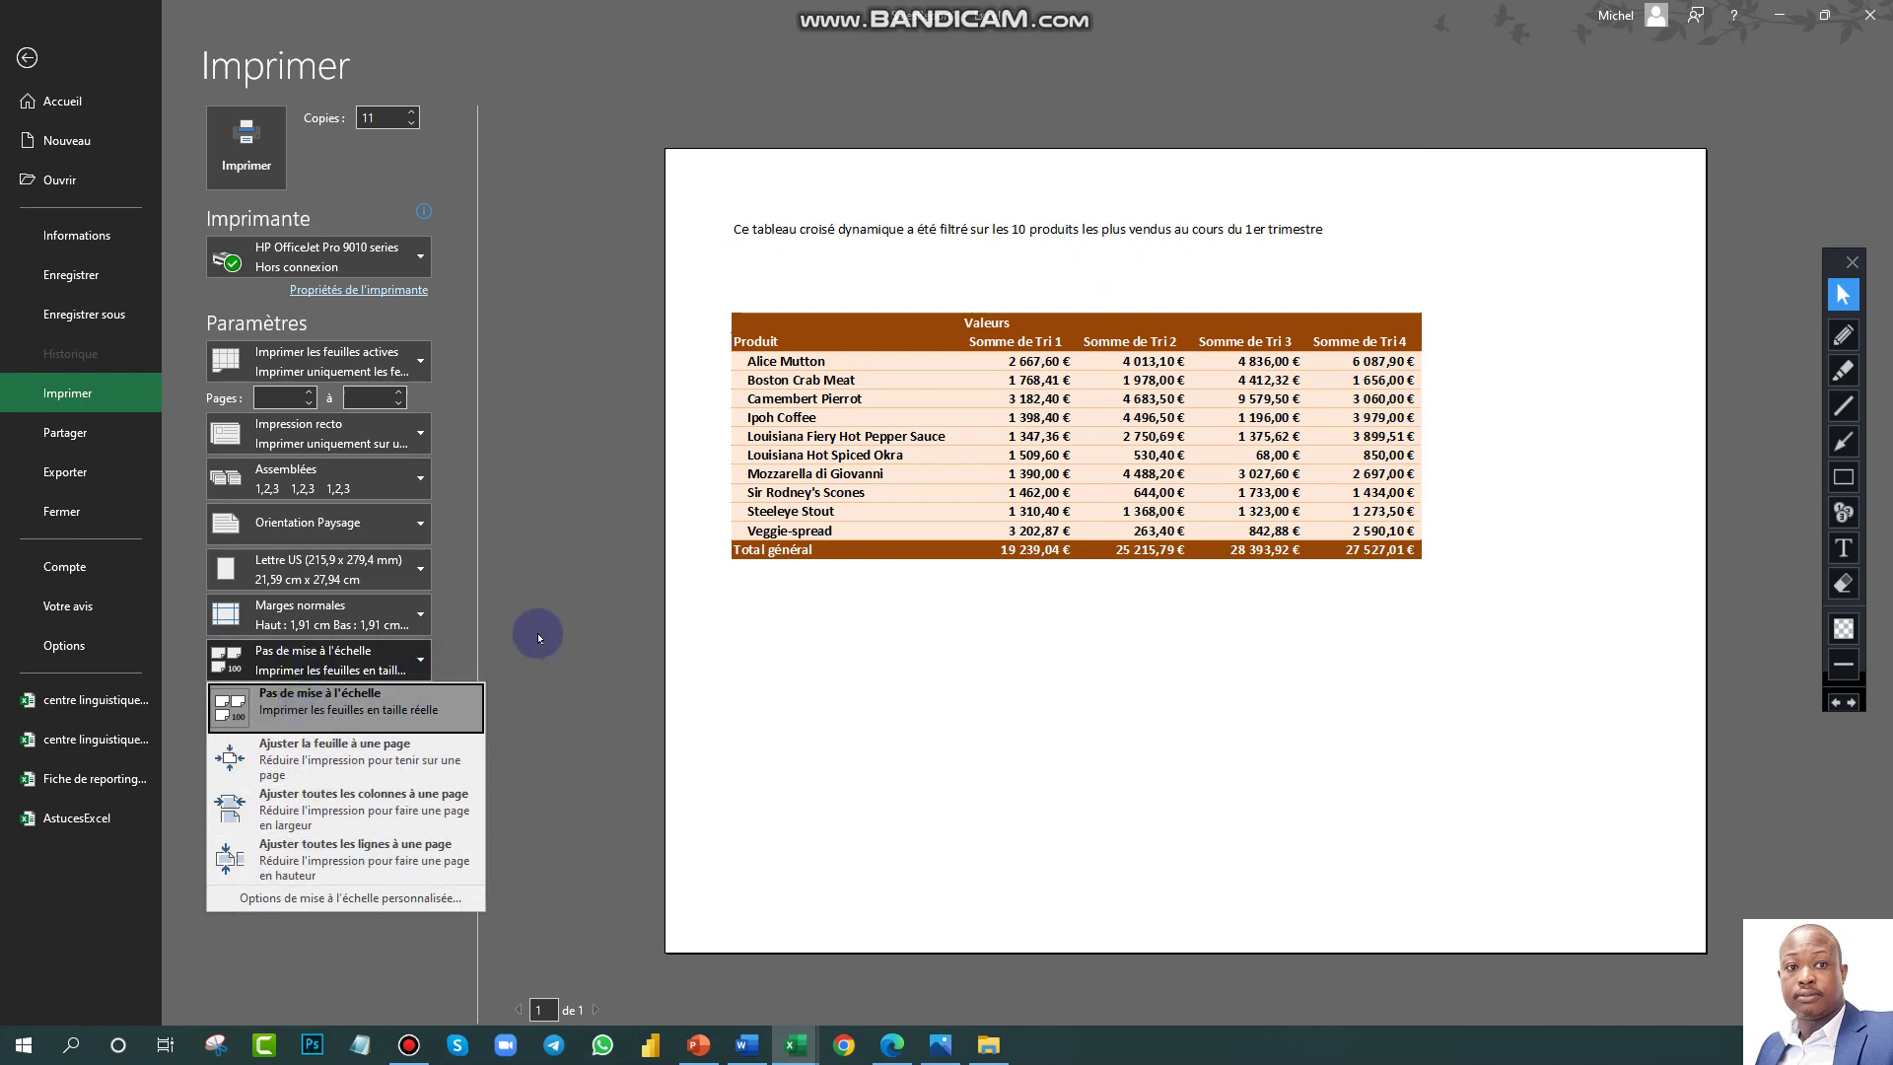
left_click(580, 579)
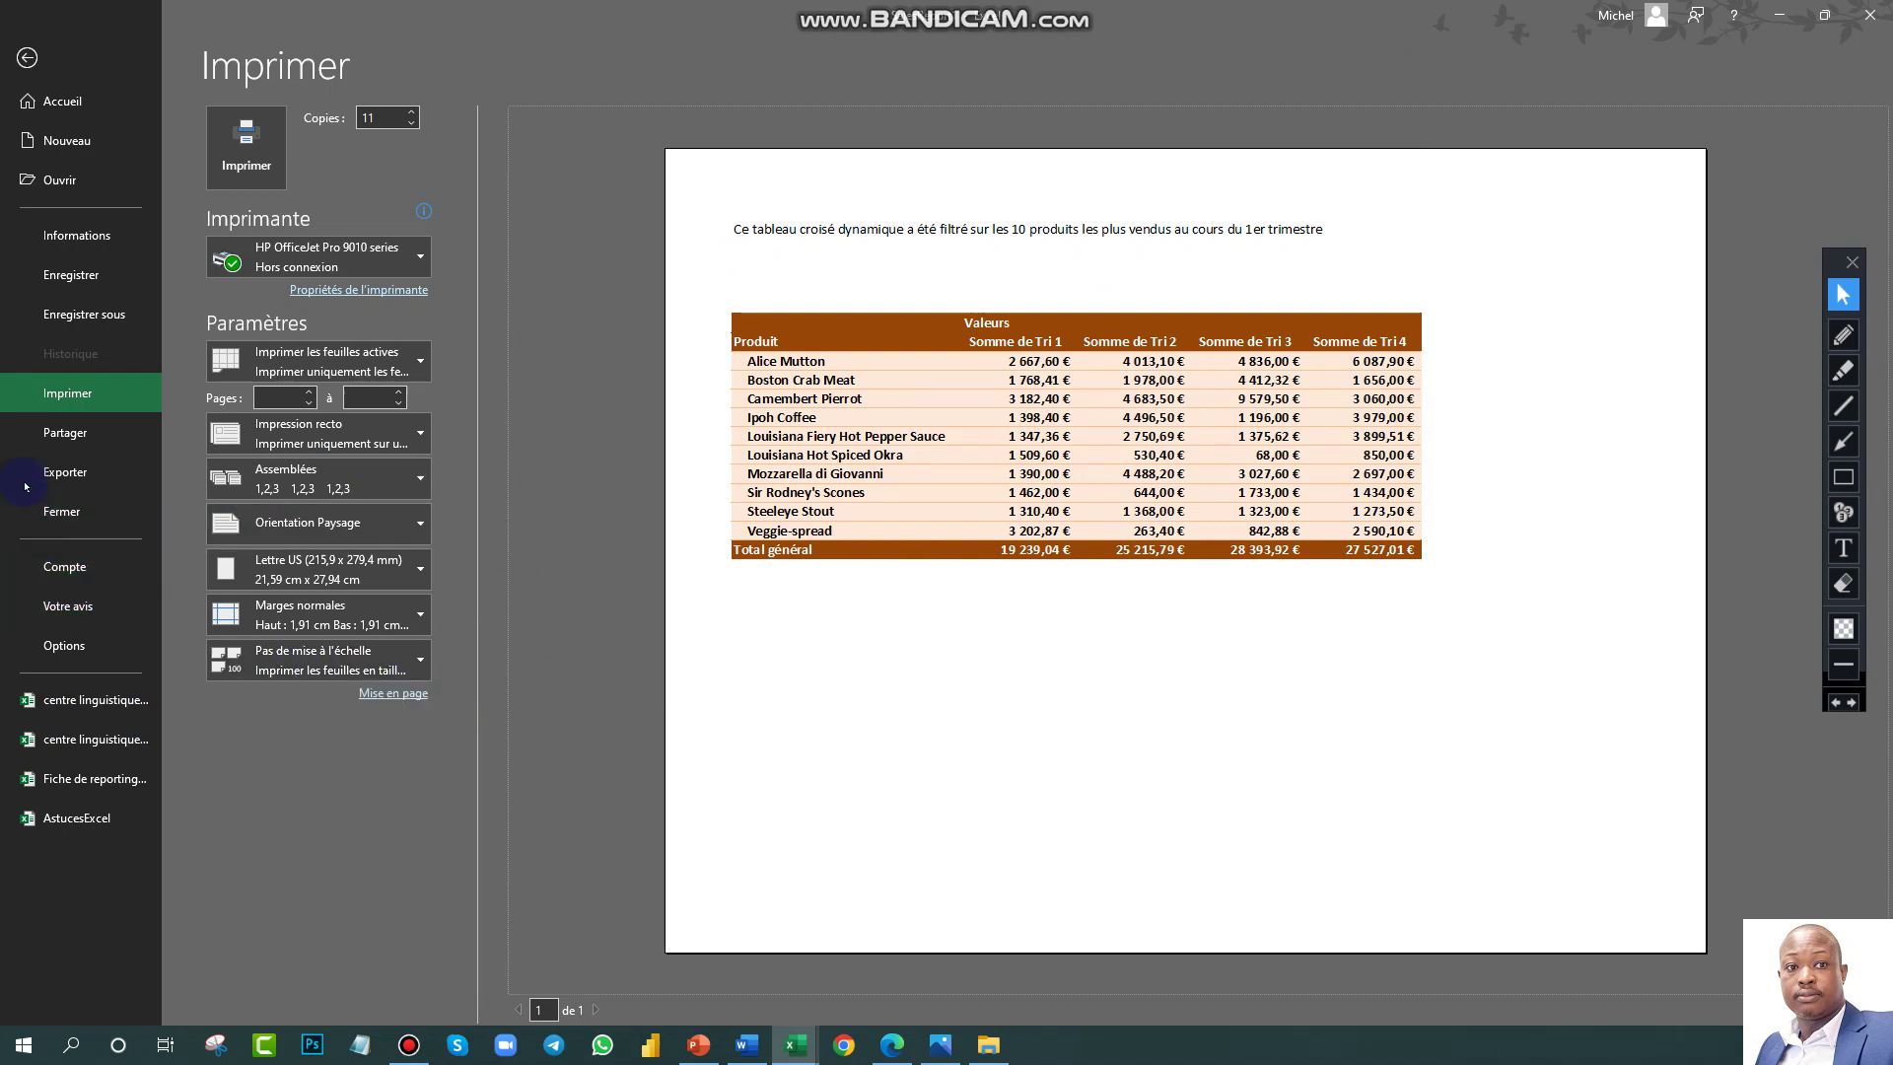
Step: Look at the sharing choices and the PDF/XPS publishing settings for SalesReport1, closing the dialog without publishing
left_click(116, 434)
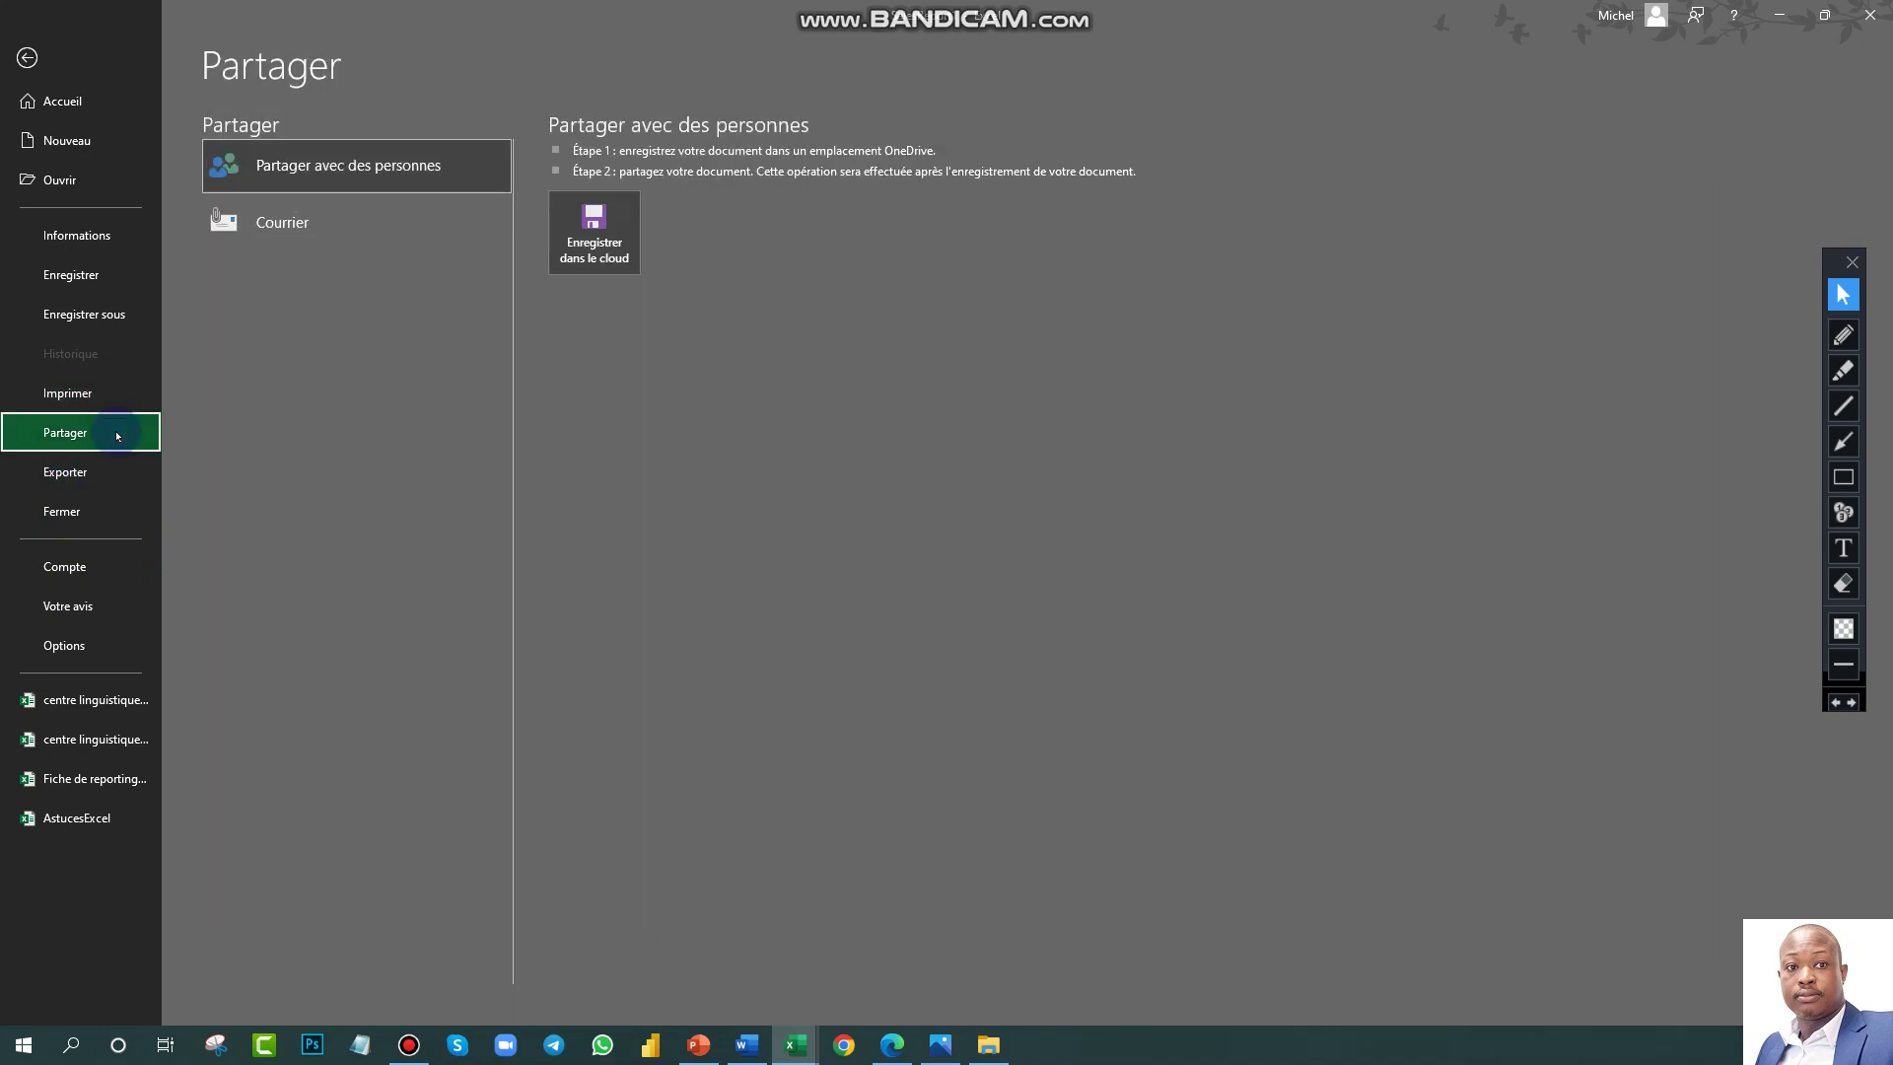
left_click(102, 473)
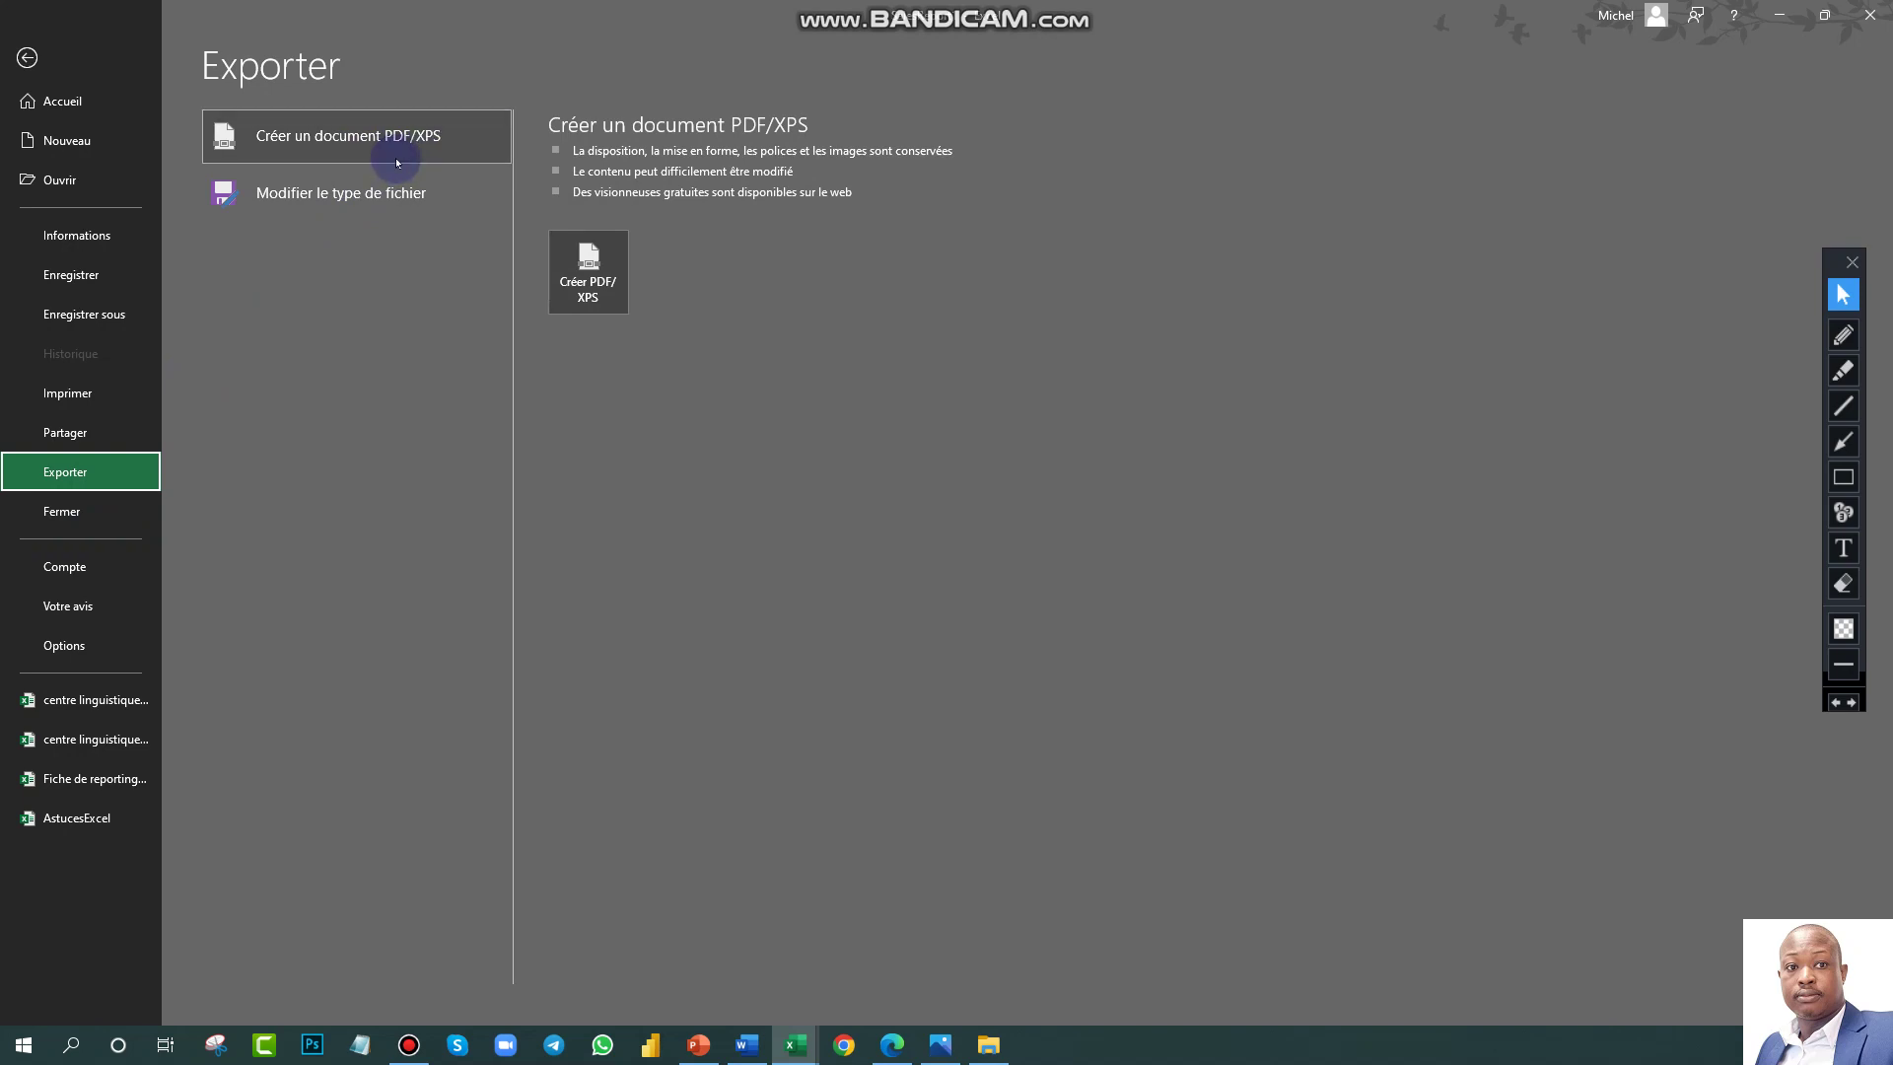
left_click(430, 149)
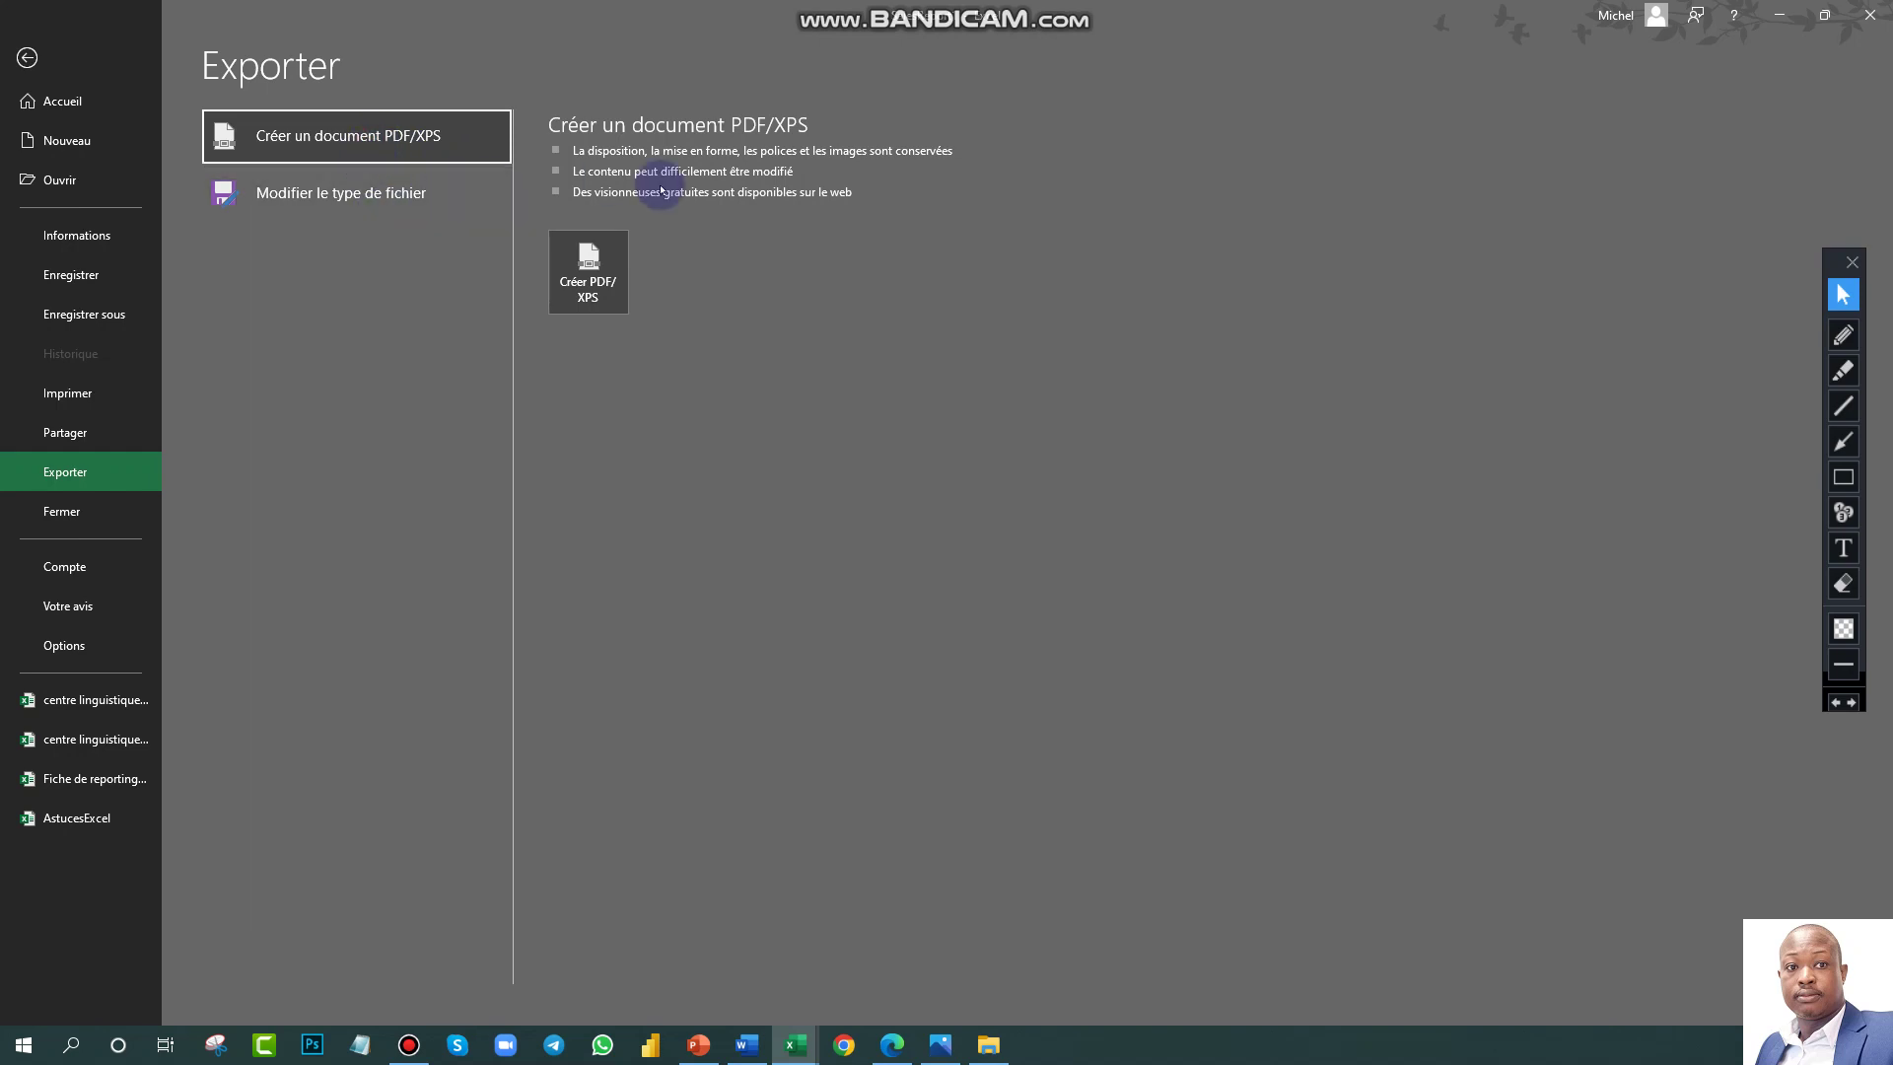
left_click(600, 288)
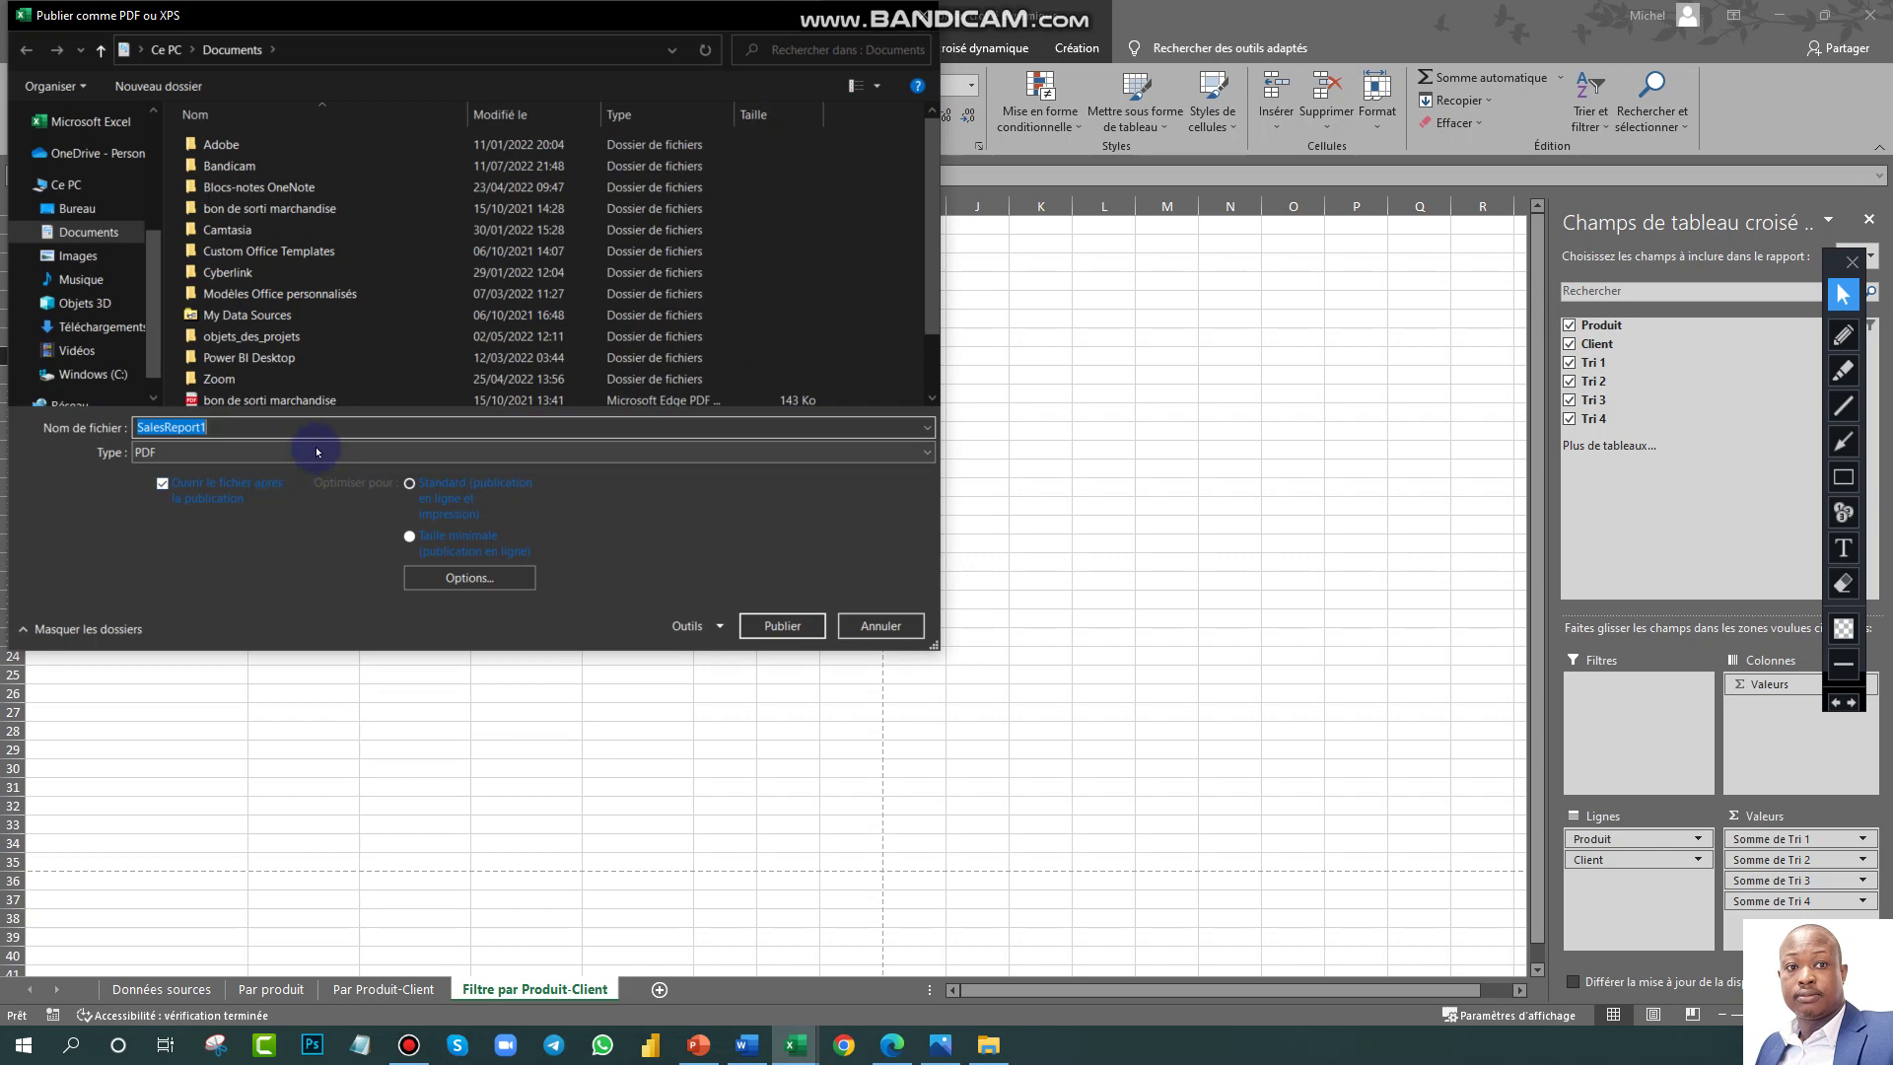
left_click(316, 451)
left_click(317, 471)
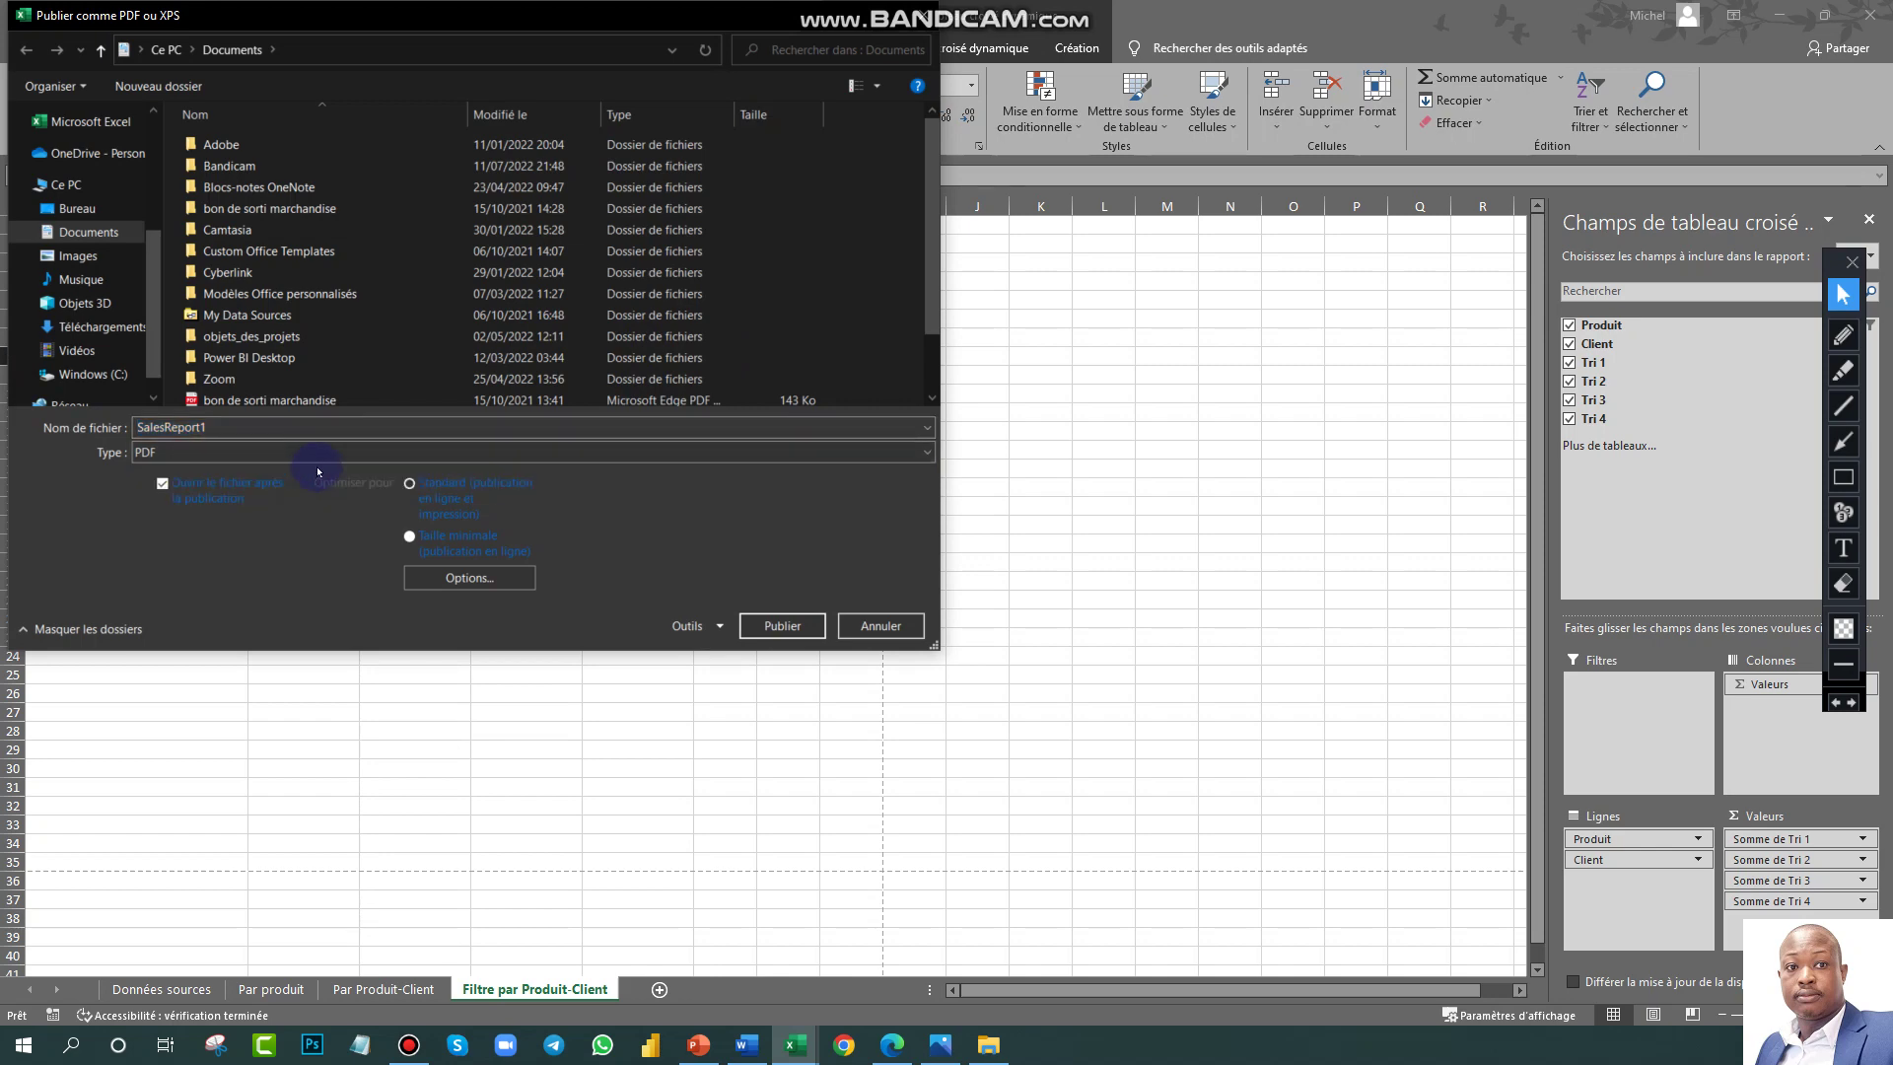
left_click(920, 22)
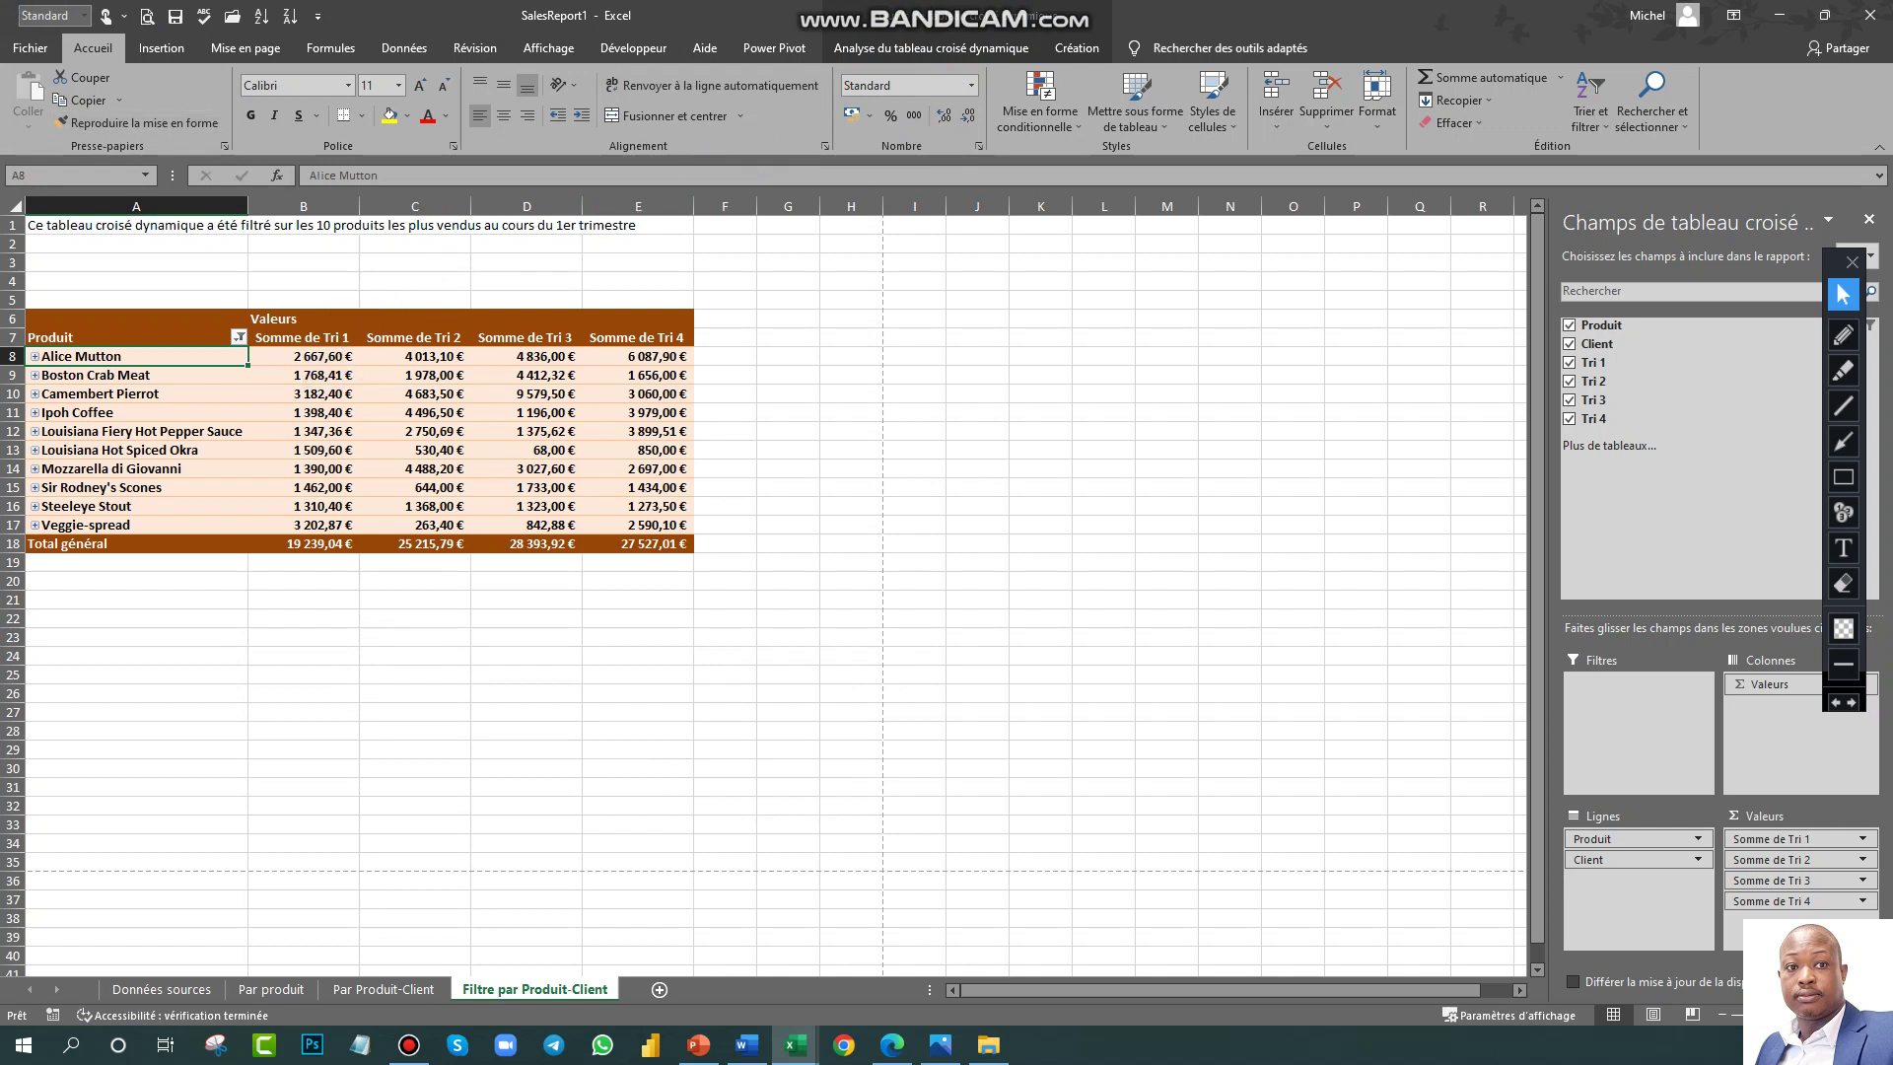
Step: View the account and product information (Compte) and the feedback choices (Votre avis)
left_click(34, 45)
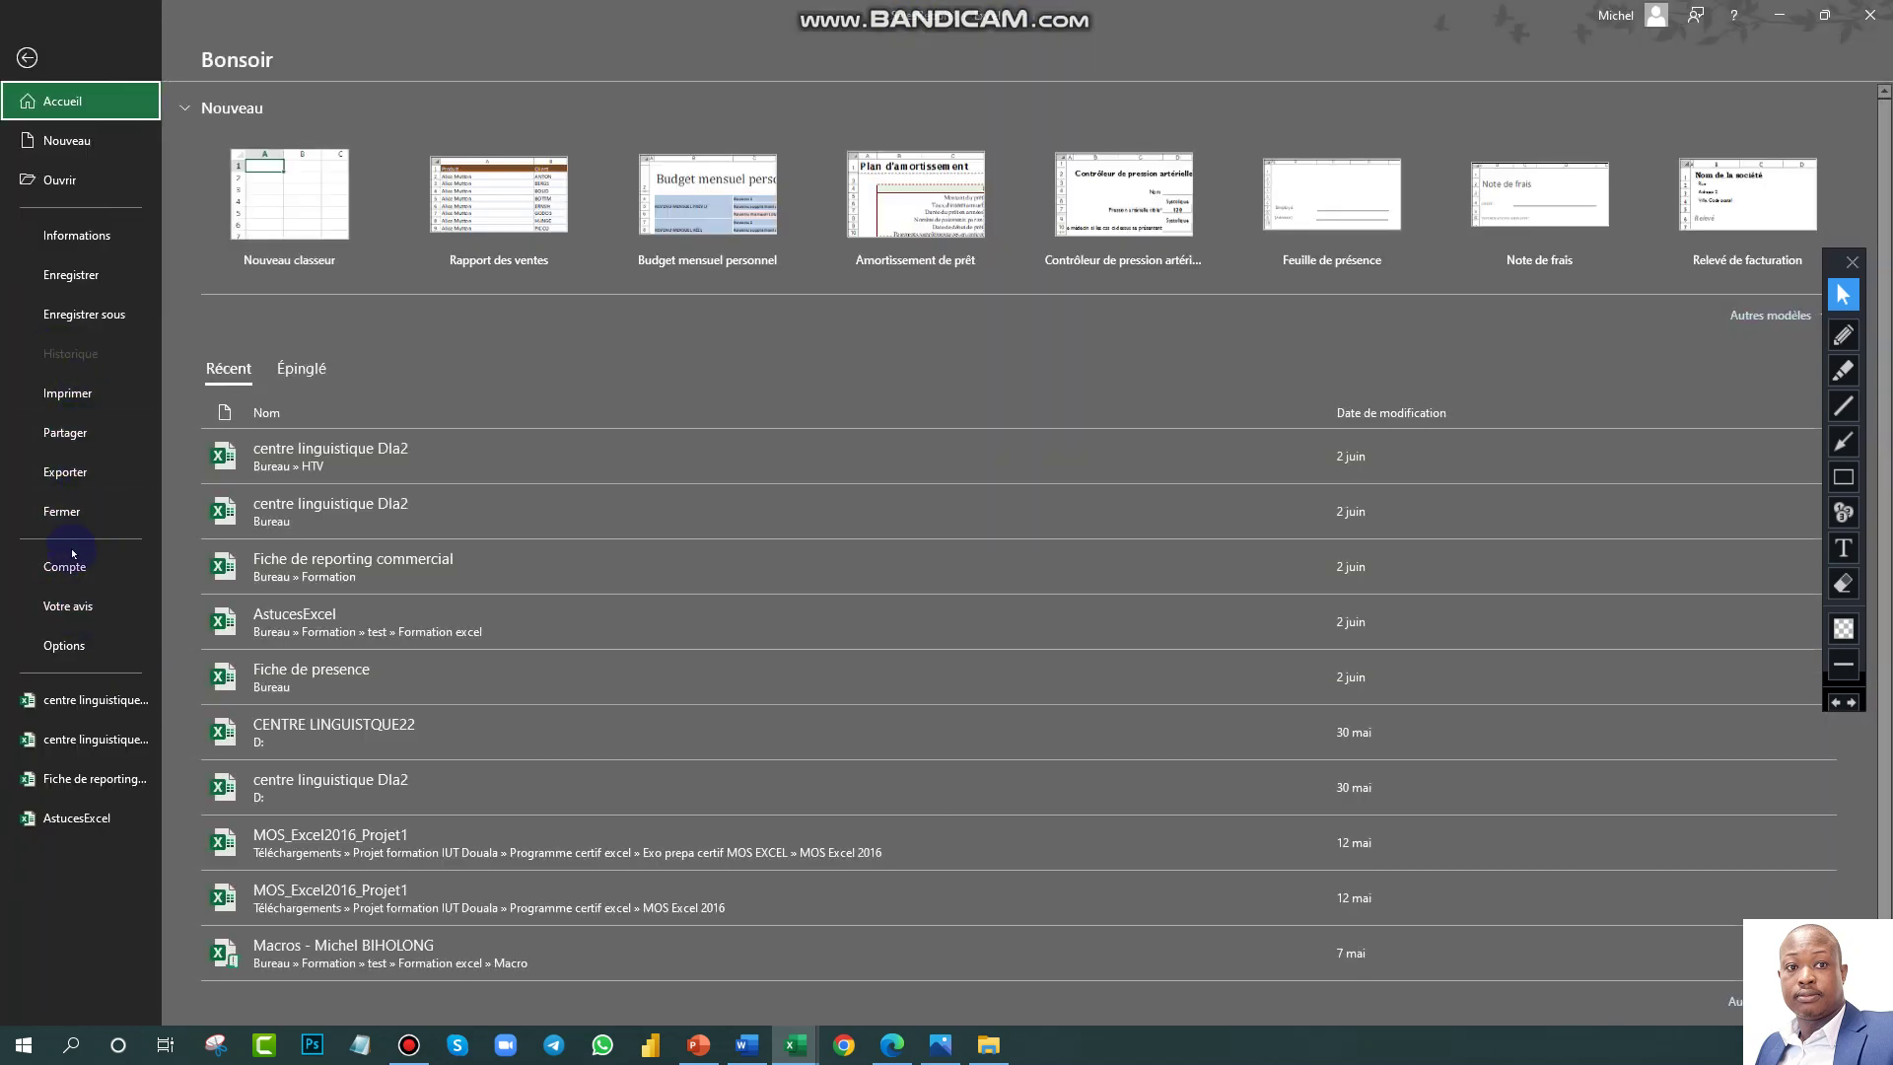
left_click(87, 572)
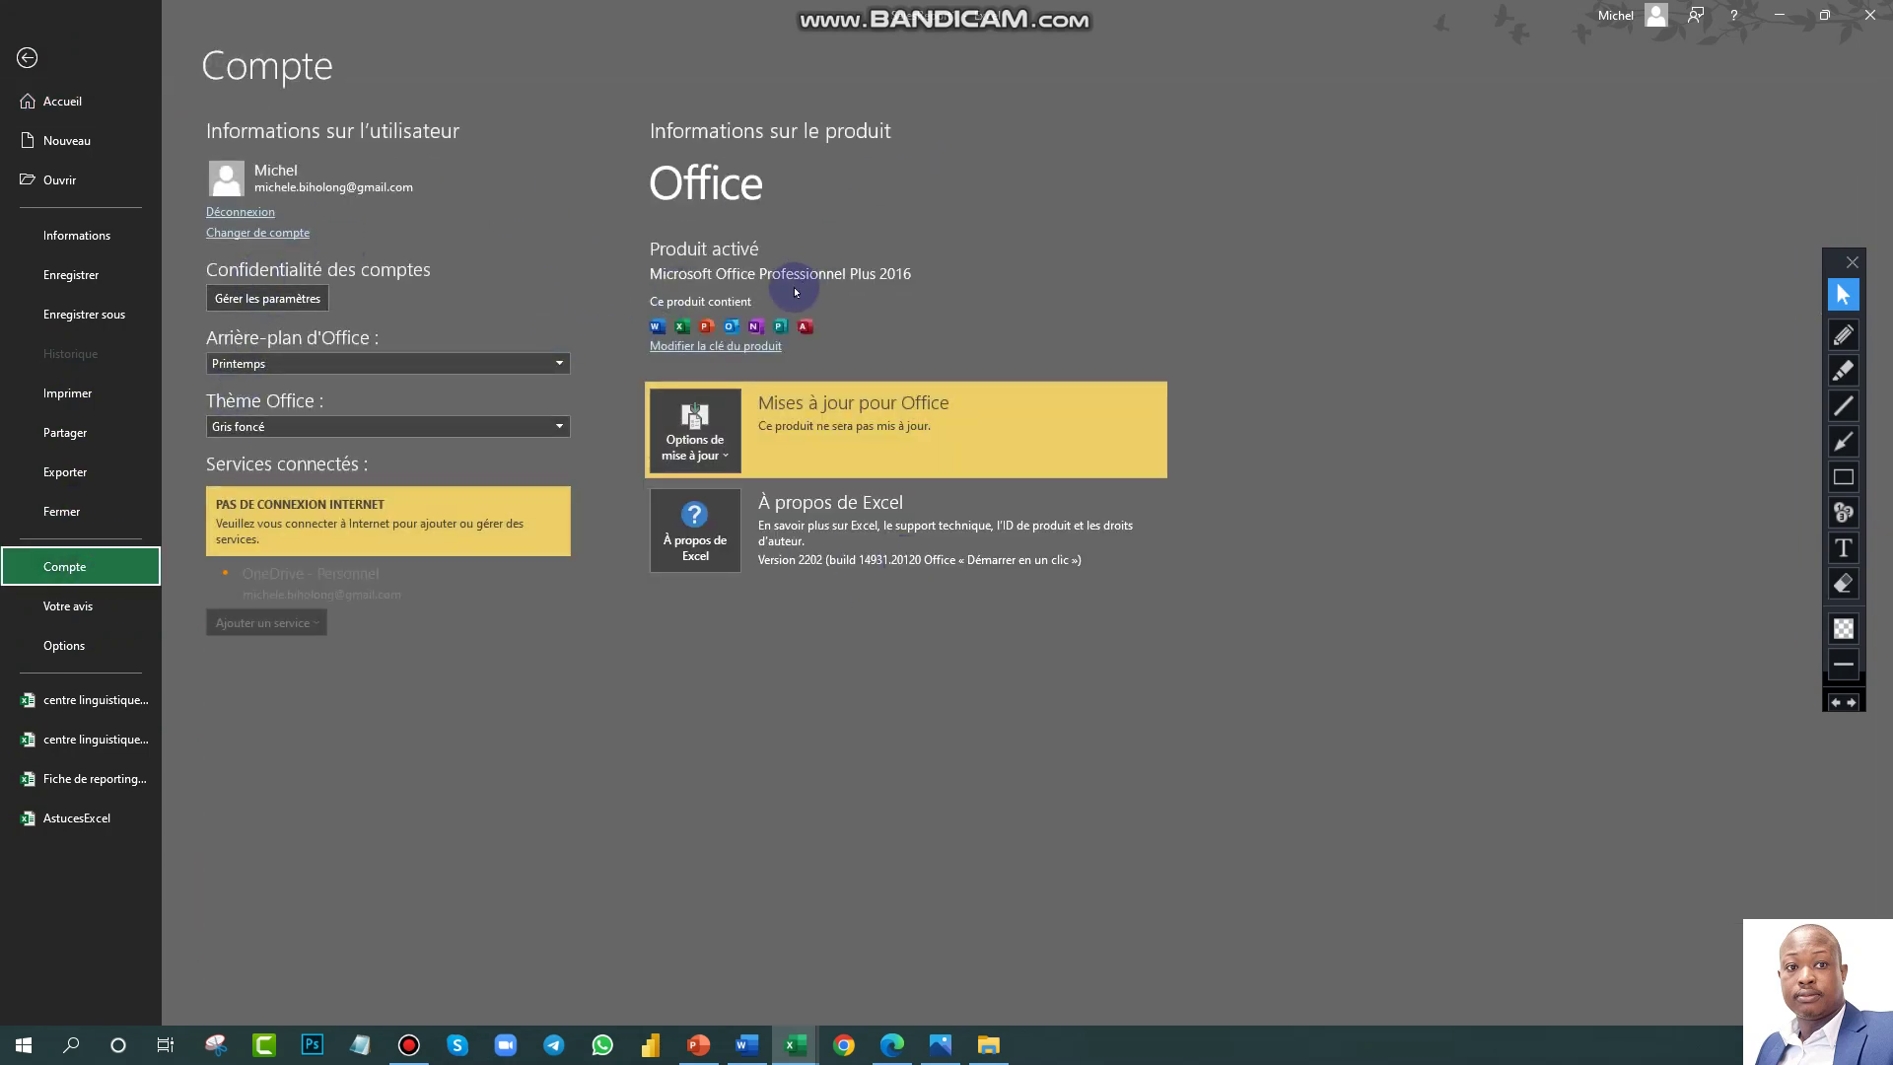
left_click(98, 607)
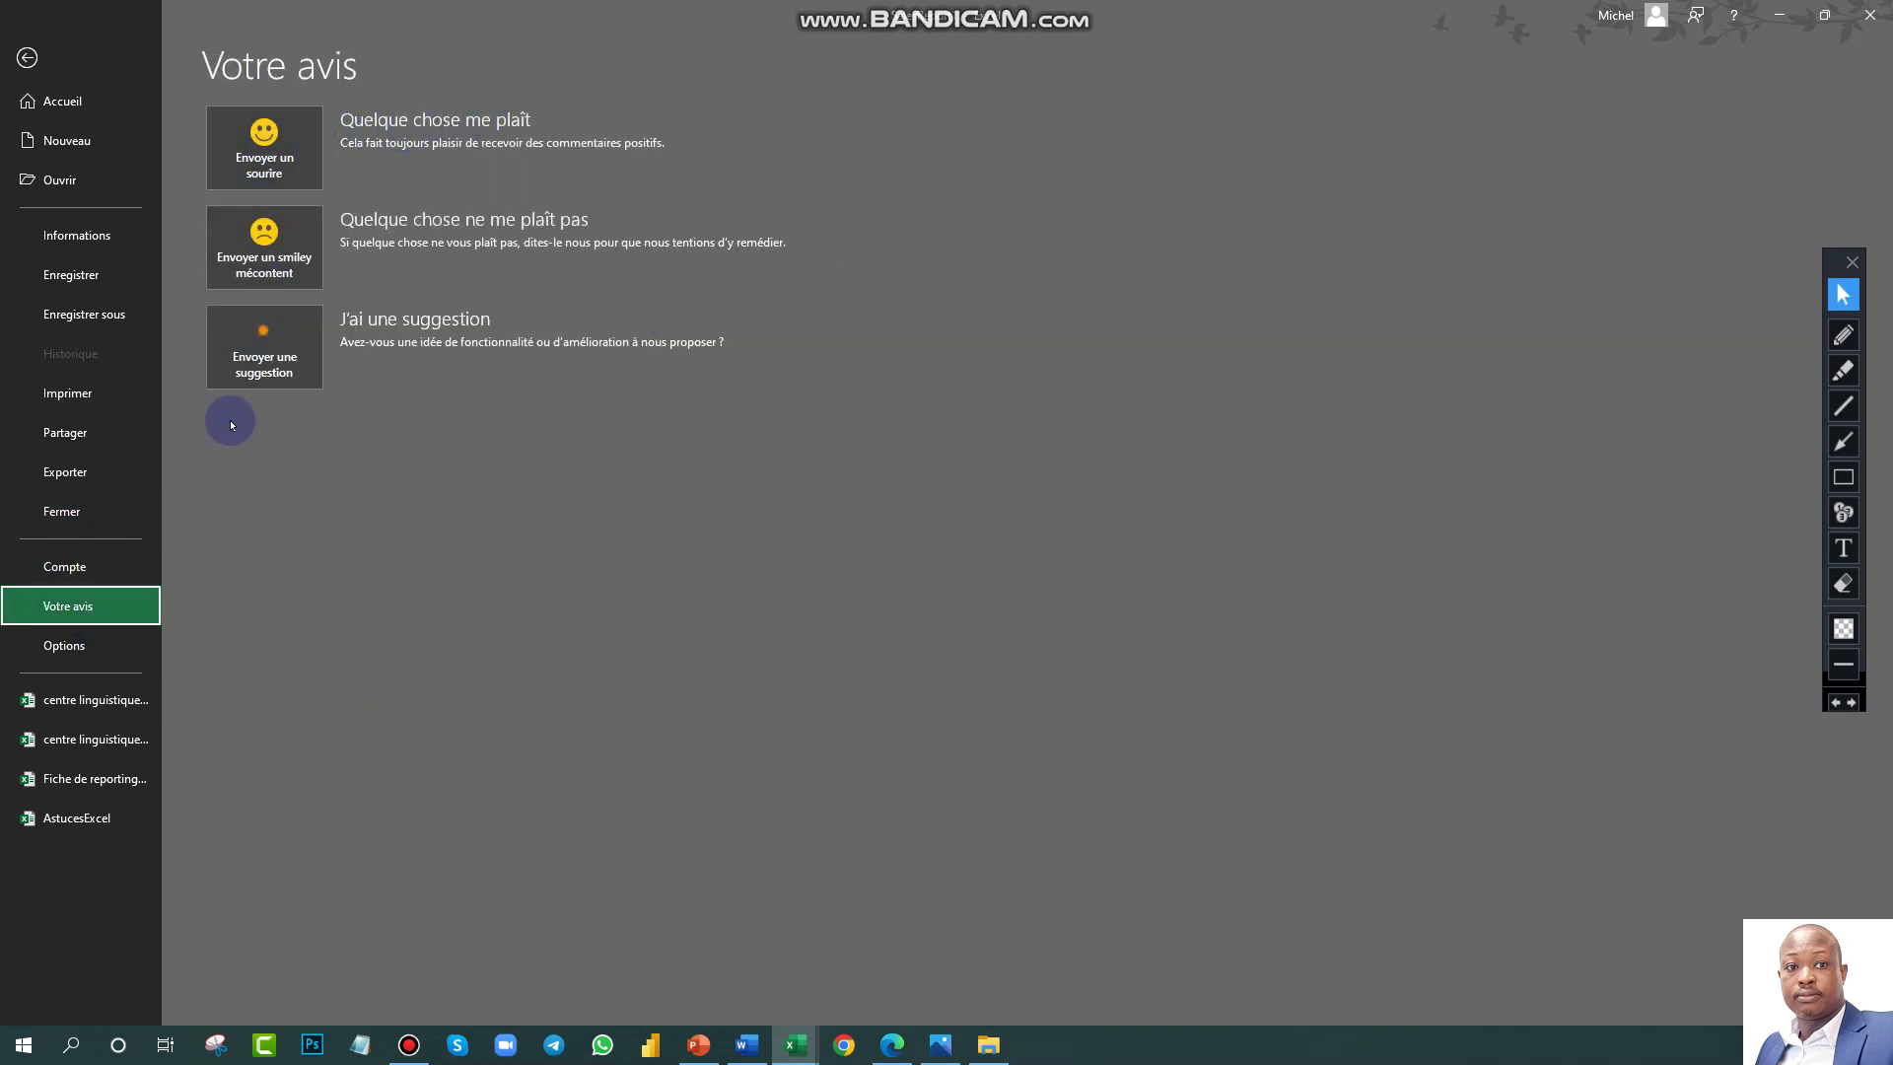
Step: Look through the Excel options for general settings, formulas, proofing, accessibility and advanced editing
left_click(63, 645)
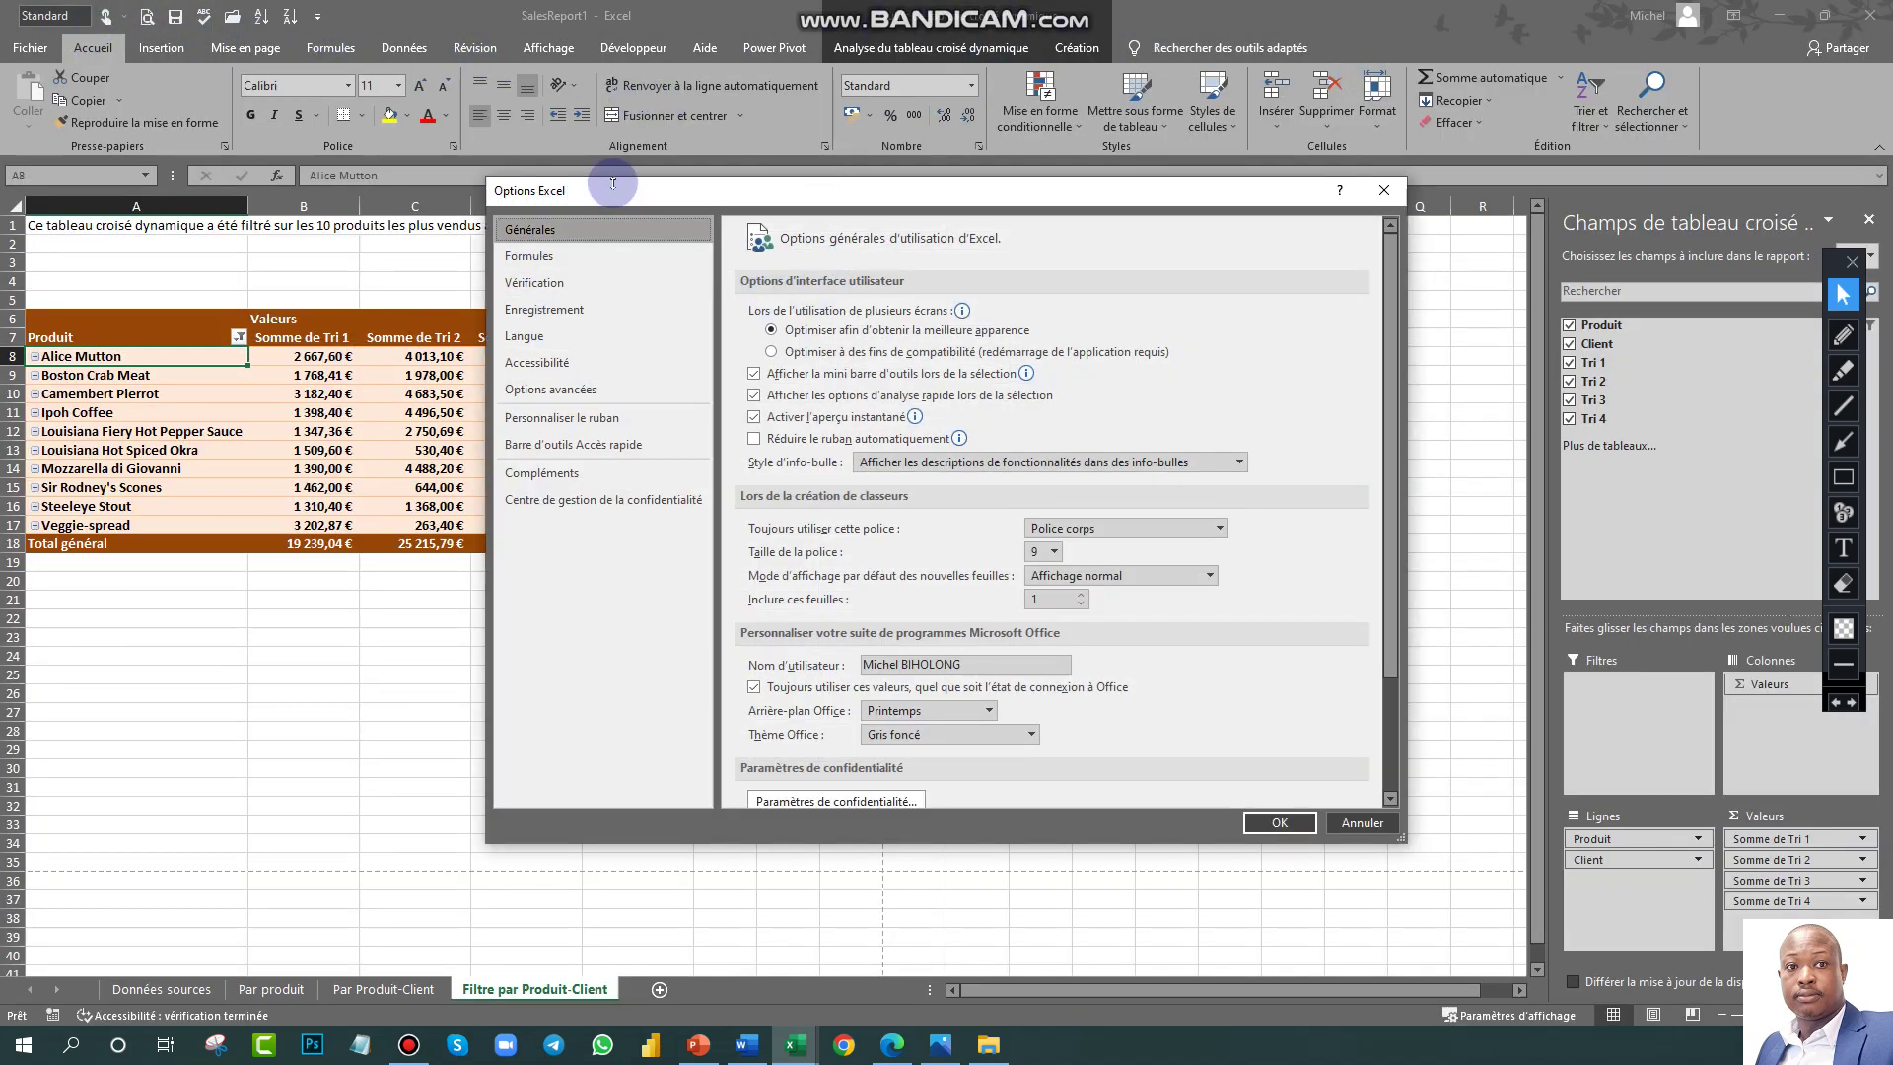
left_click_drag(623, 200, 572, 35)
left_click(496, 92)
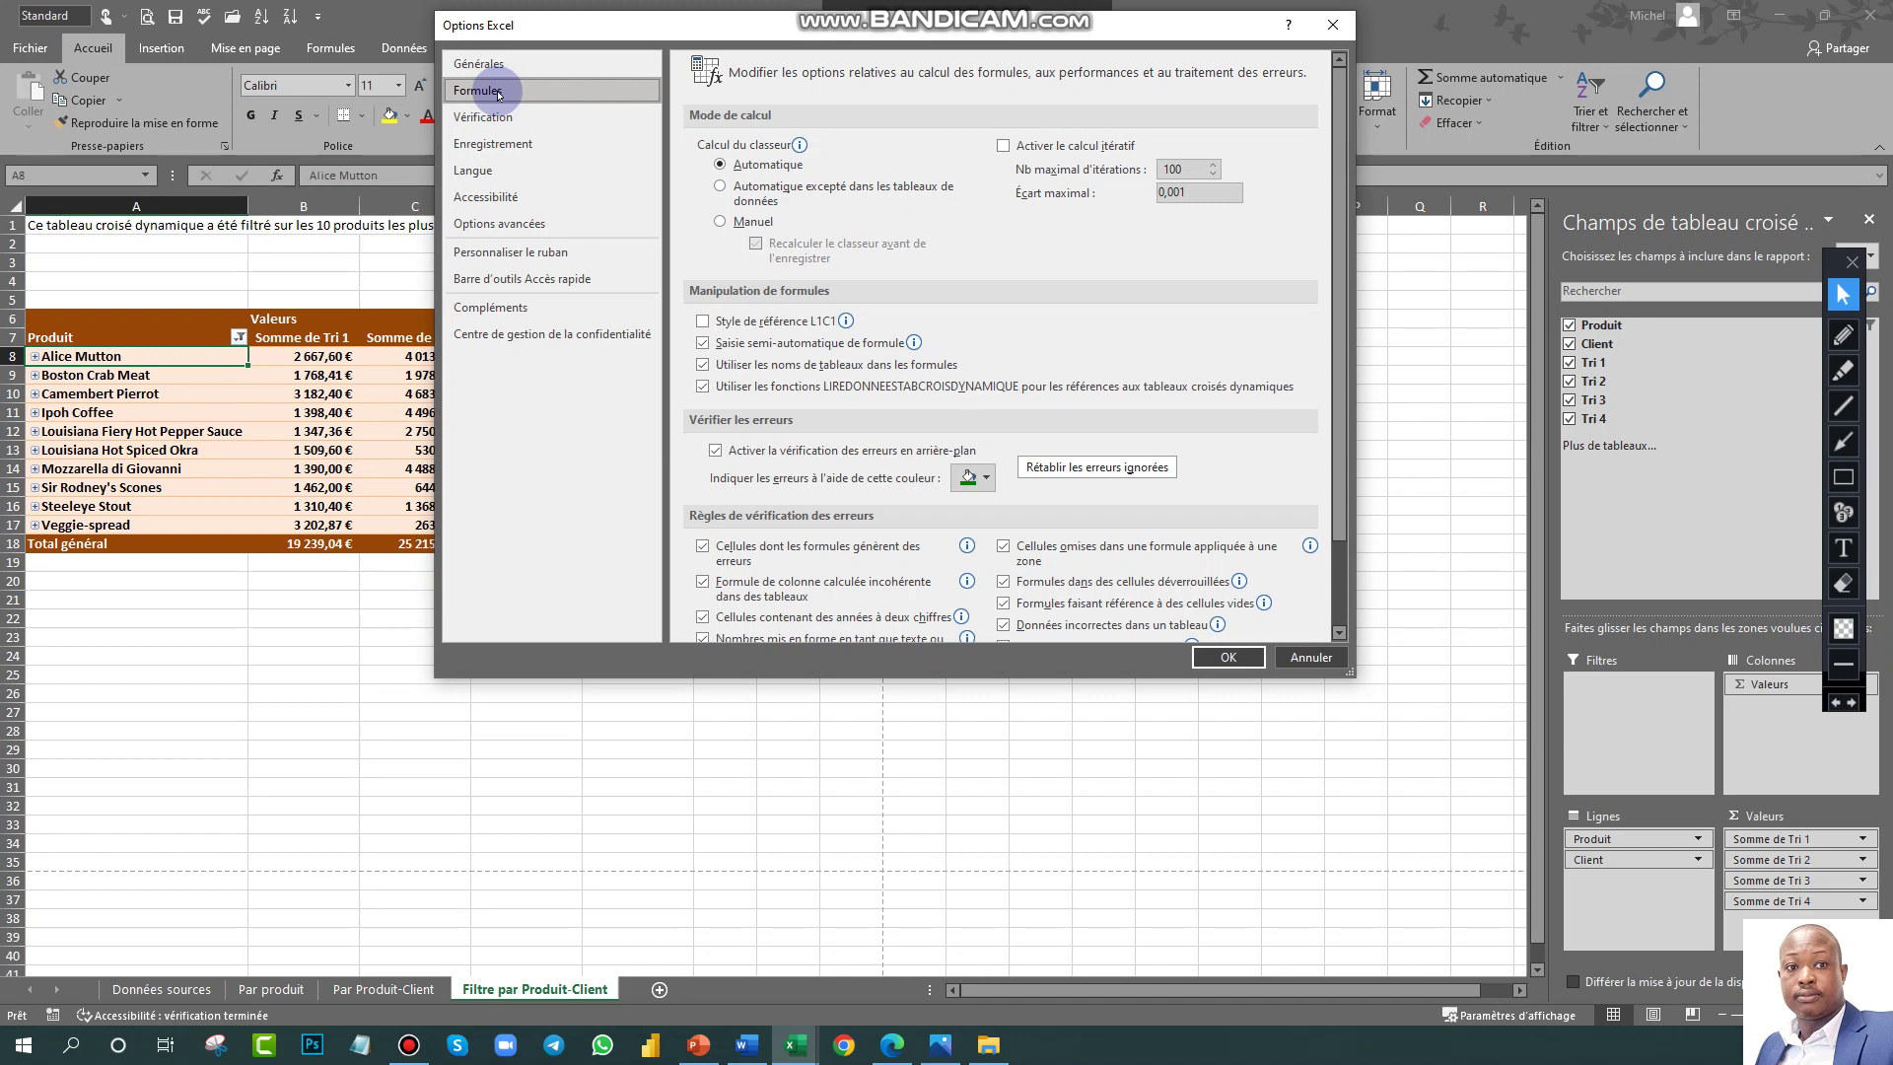
left_click(498, 119)
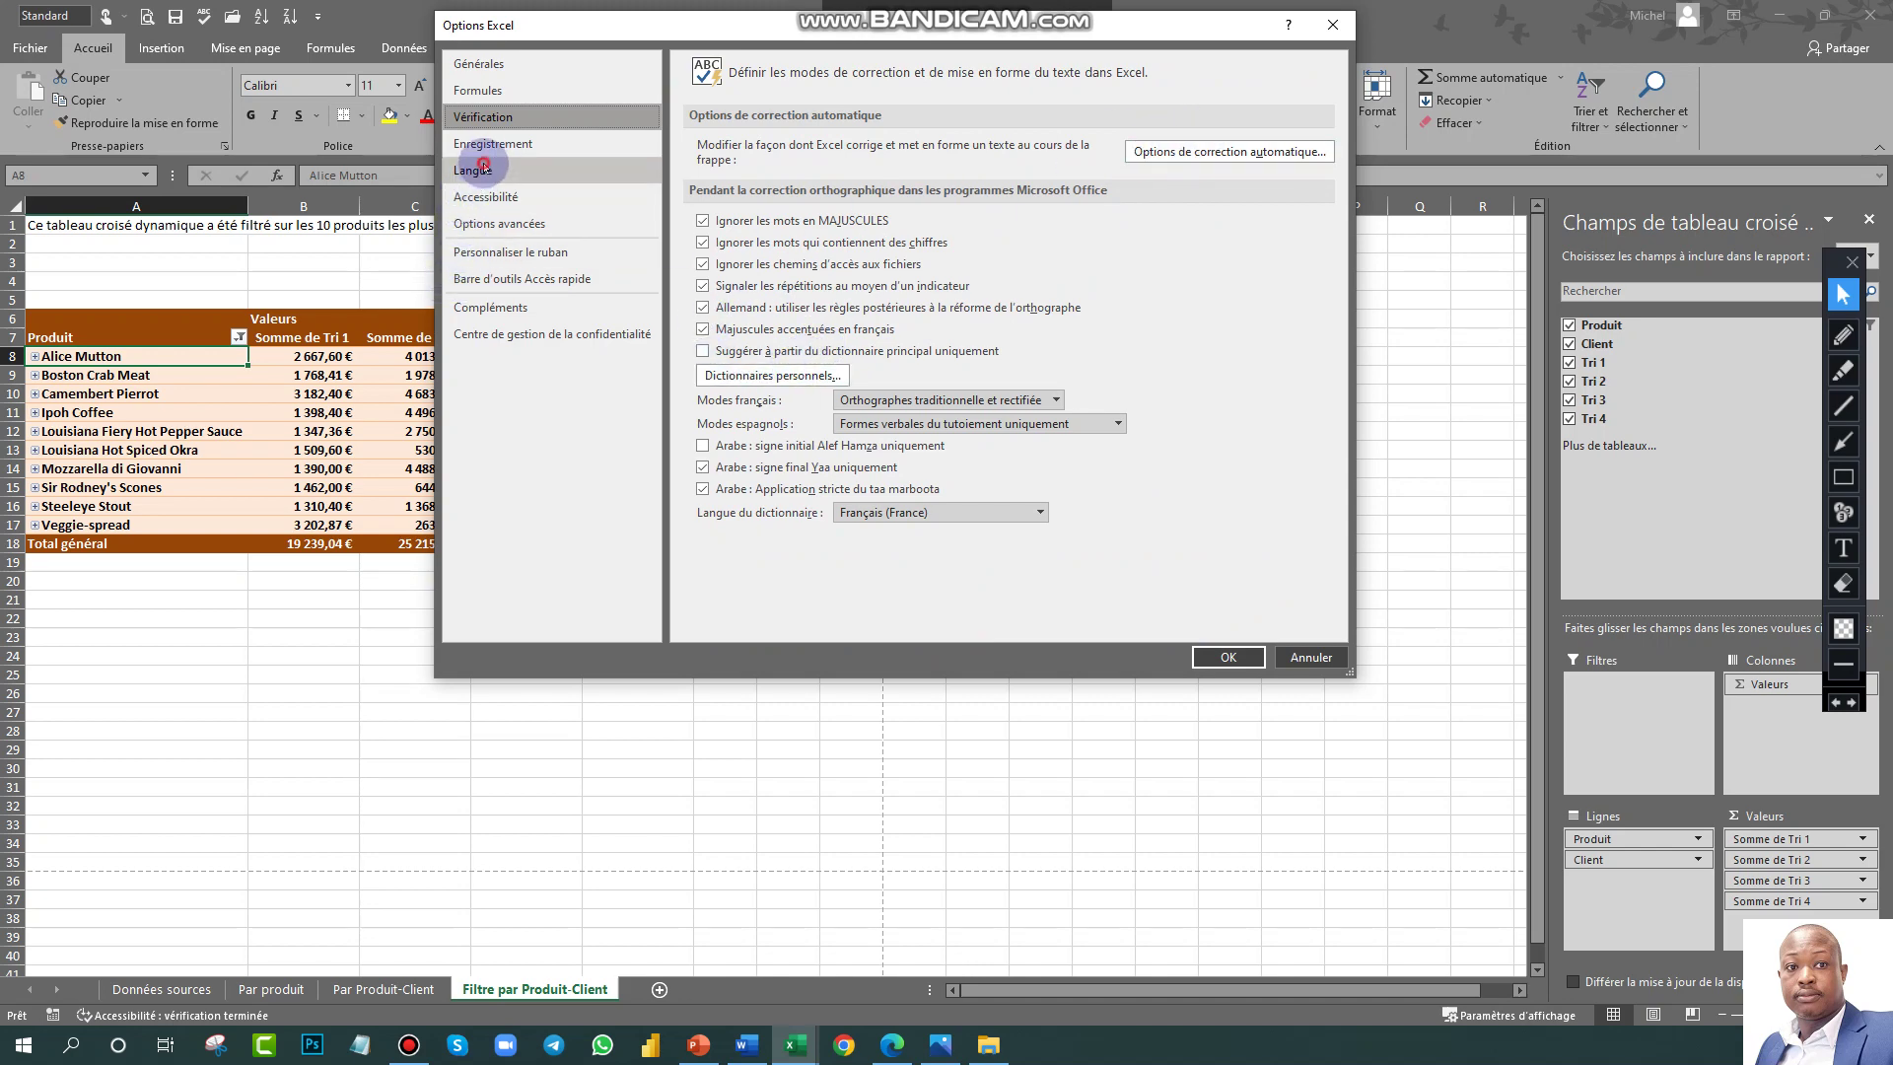
left_click(483, 167)
left_click(538, 206)
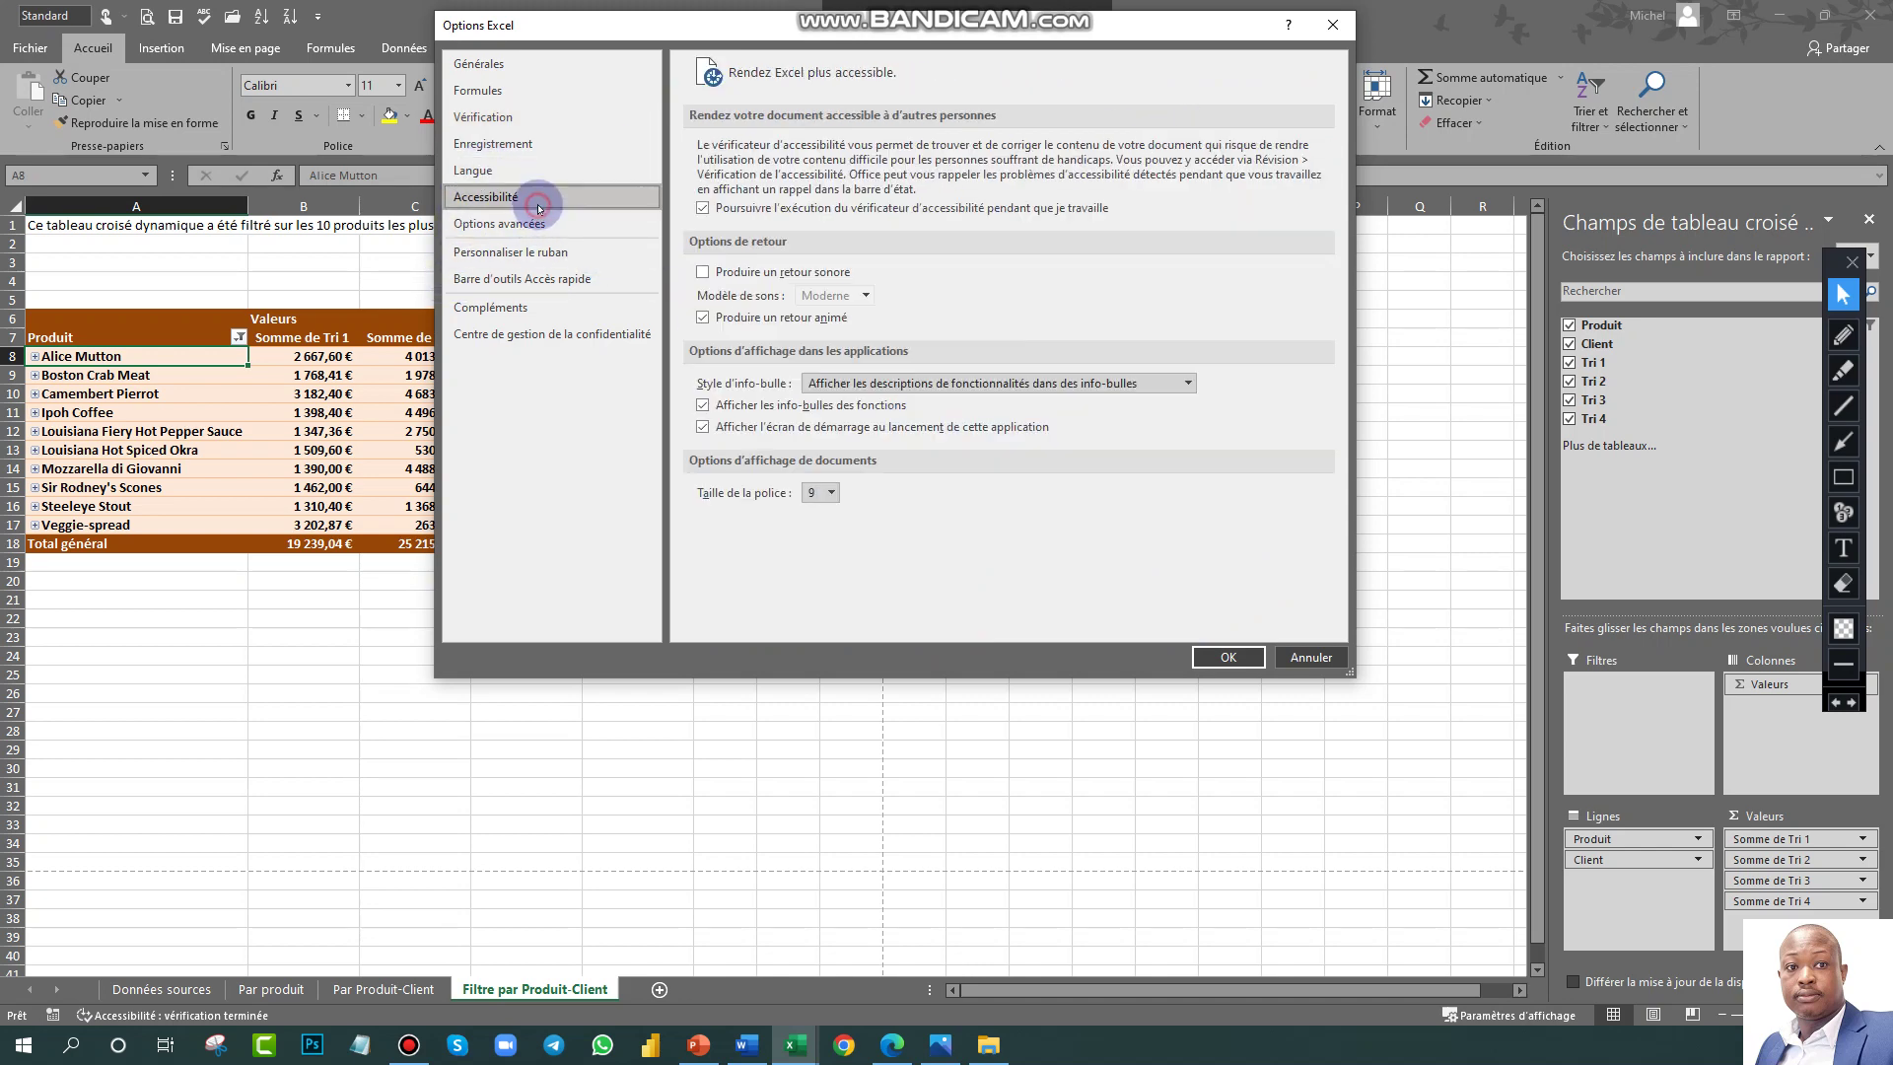
left_click(532, 223)
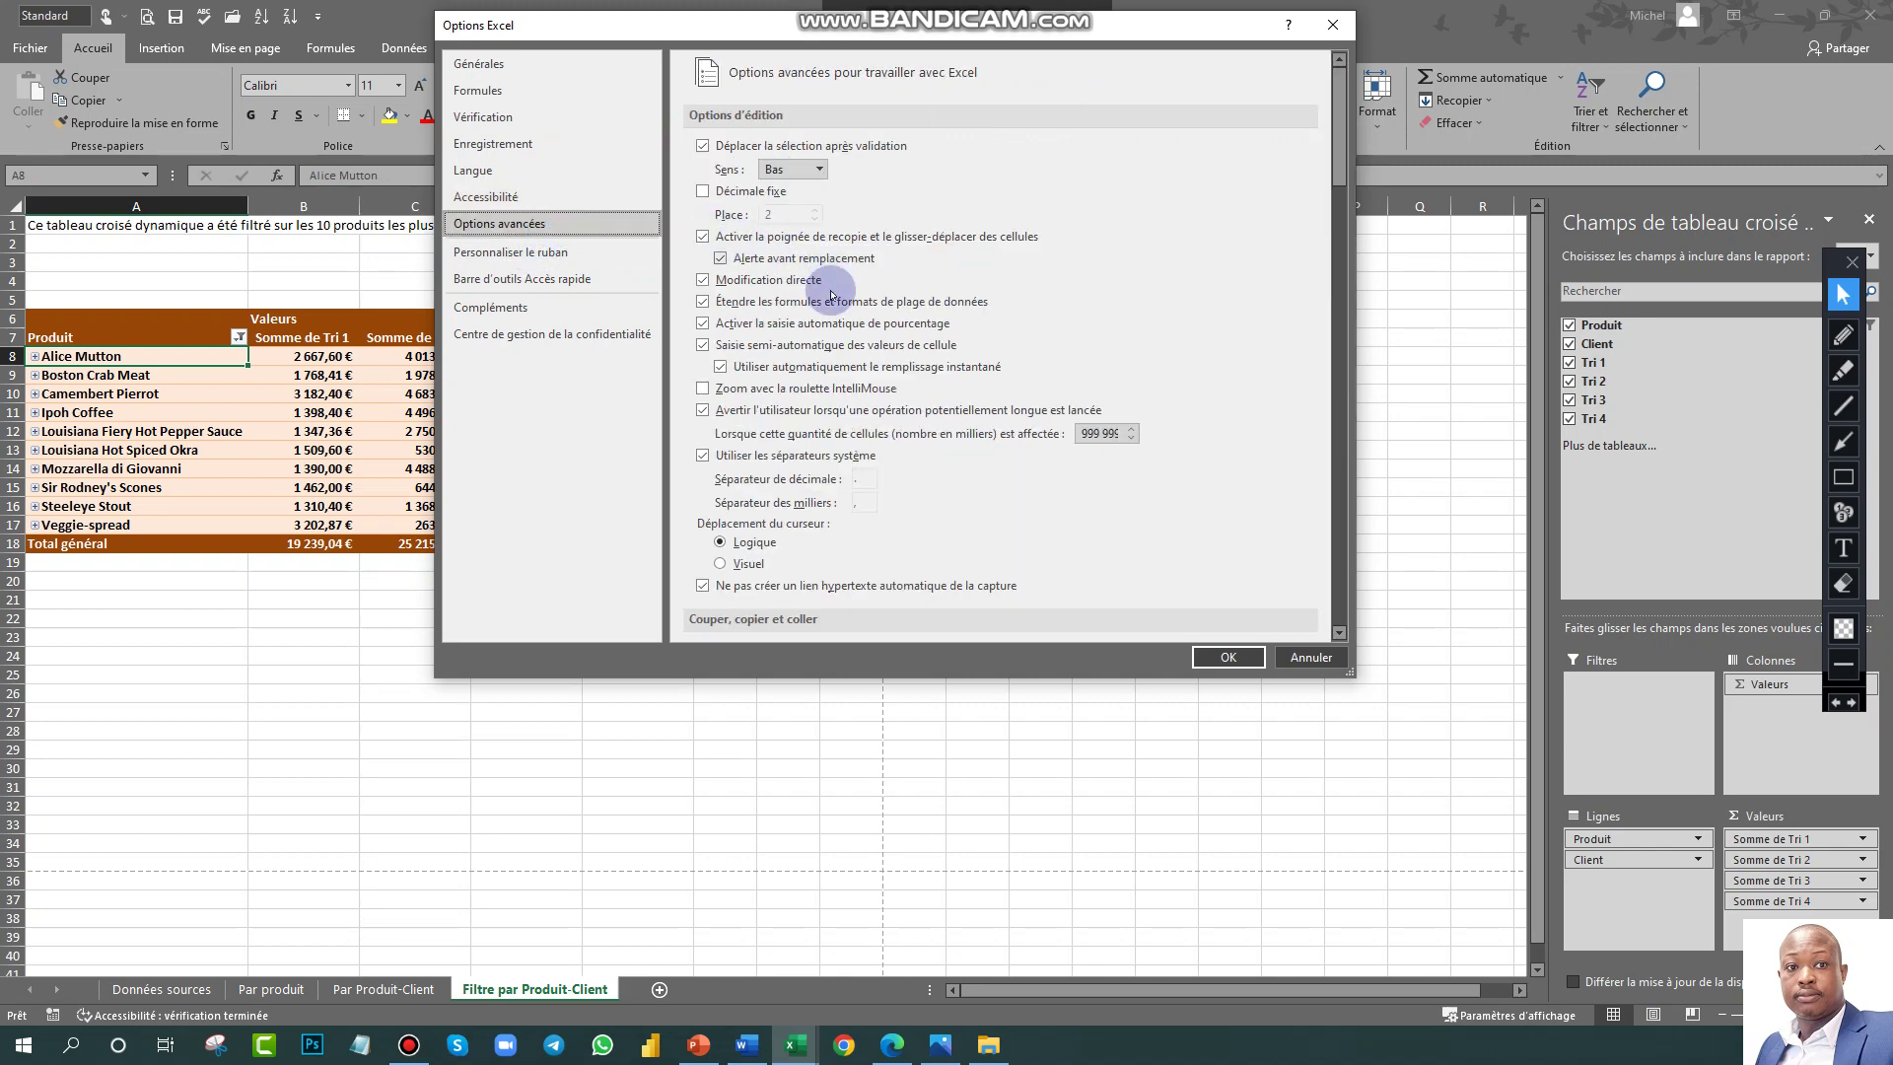
Step: Hide the Développeur tab through the ribbon customization options
left_click(507, 253)
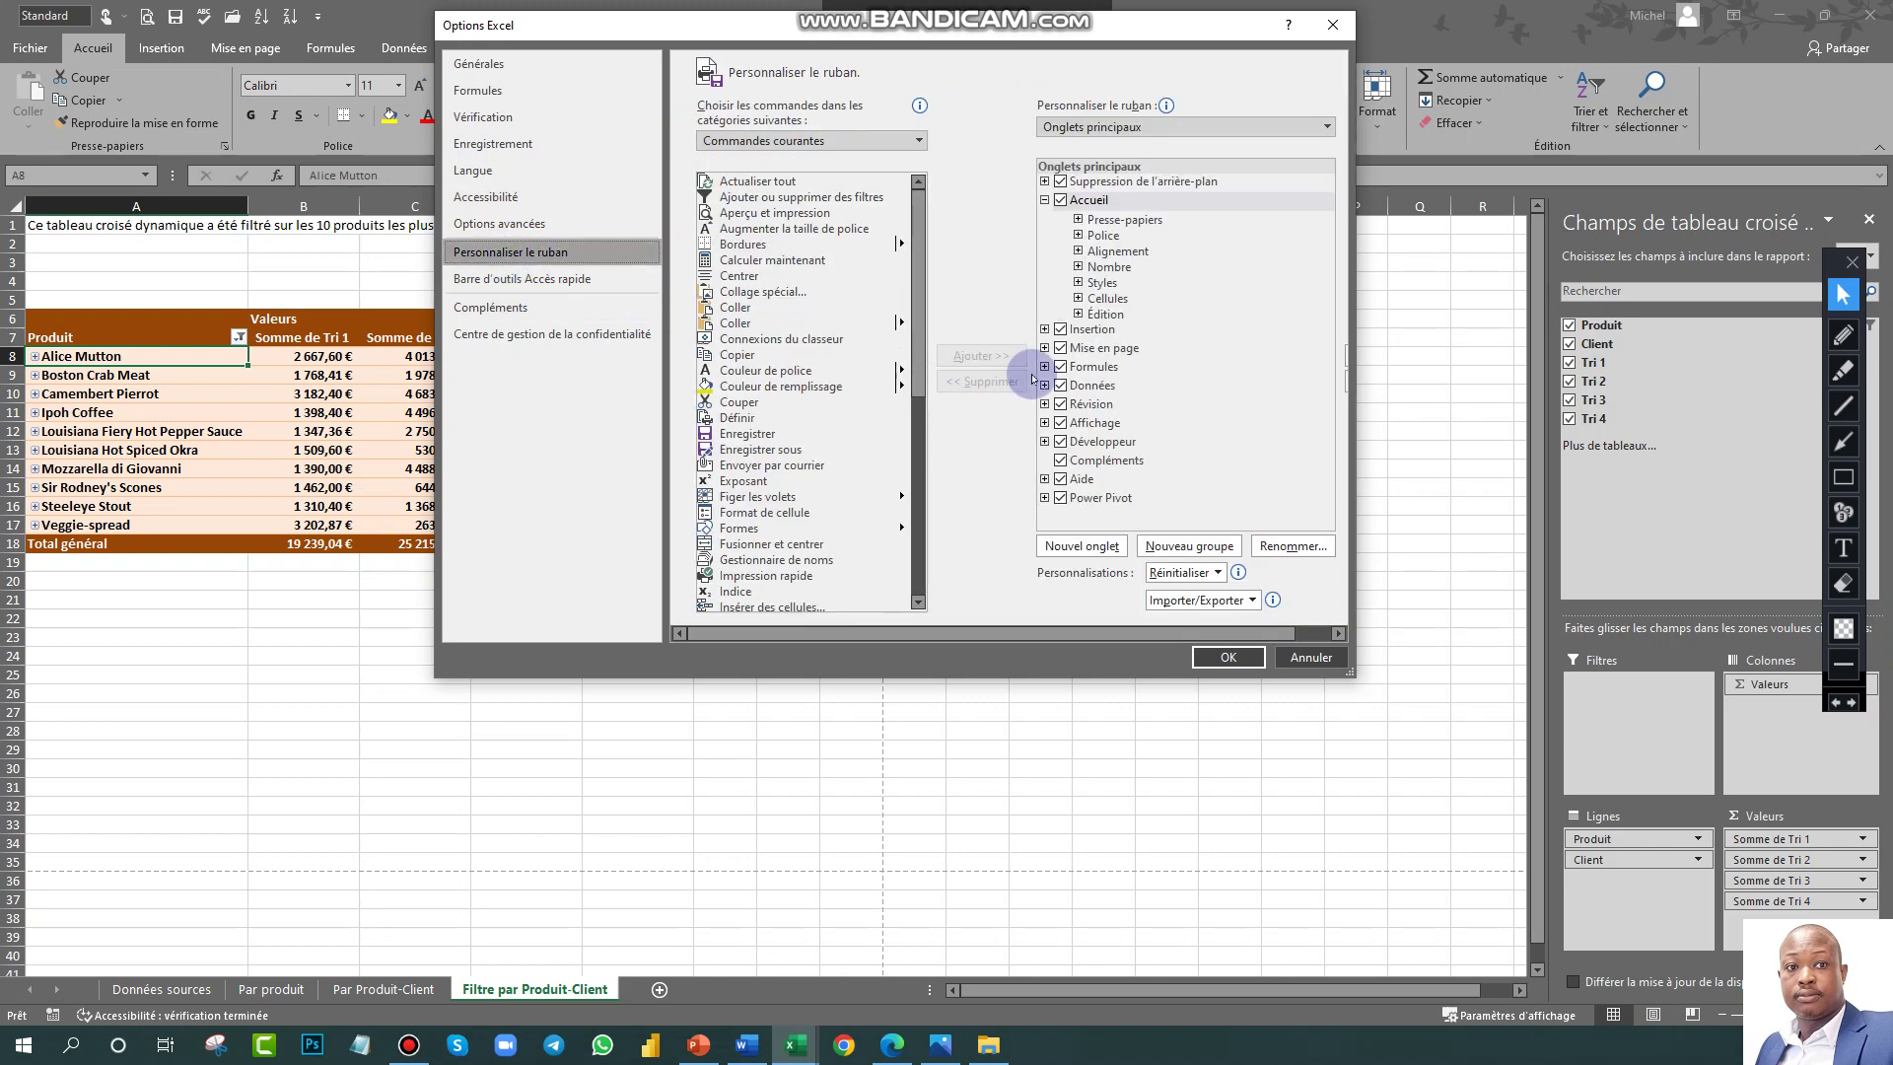
left_click_drag(942, 27, 1069, 155)
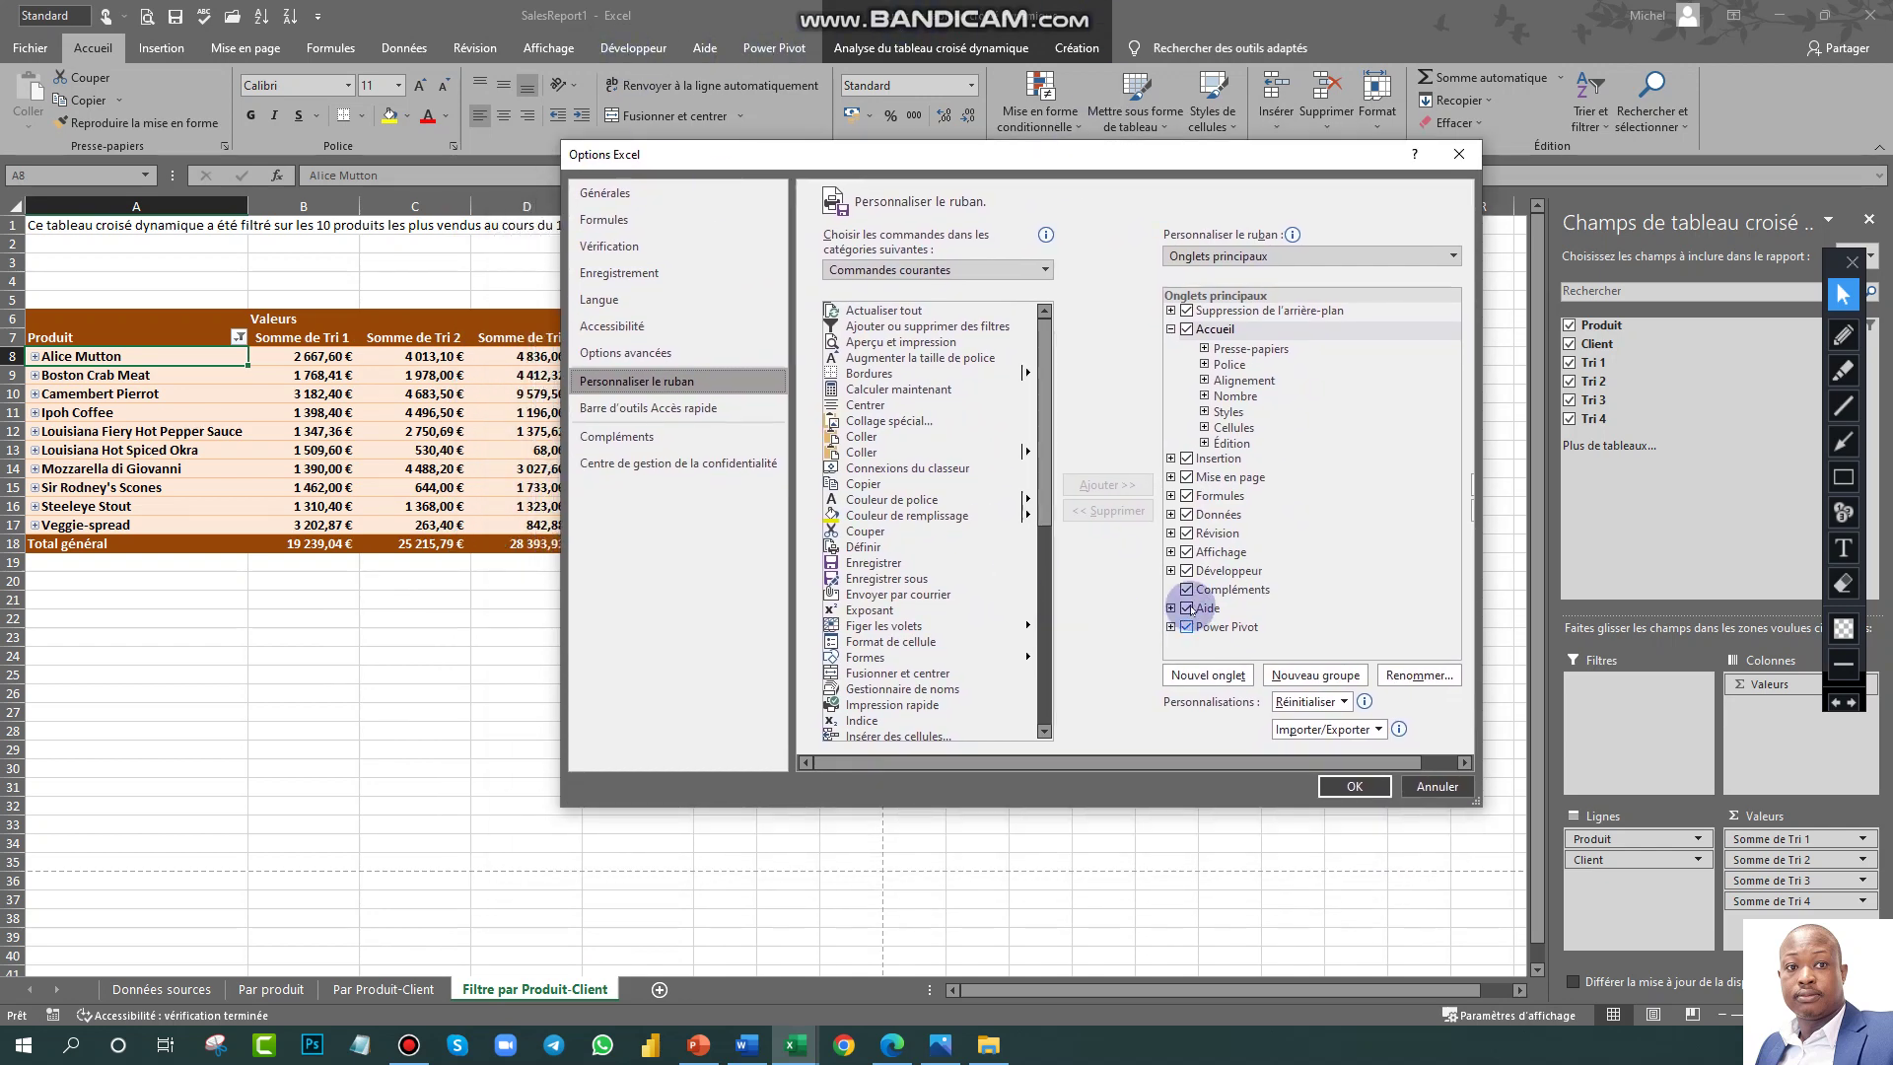
left_click(1186, 570)
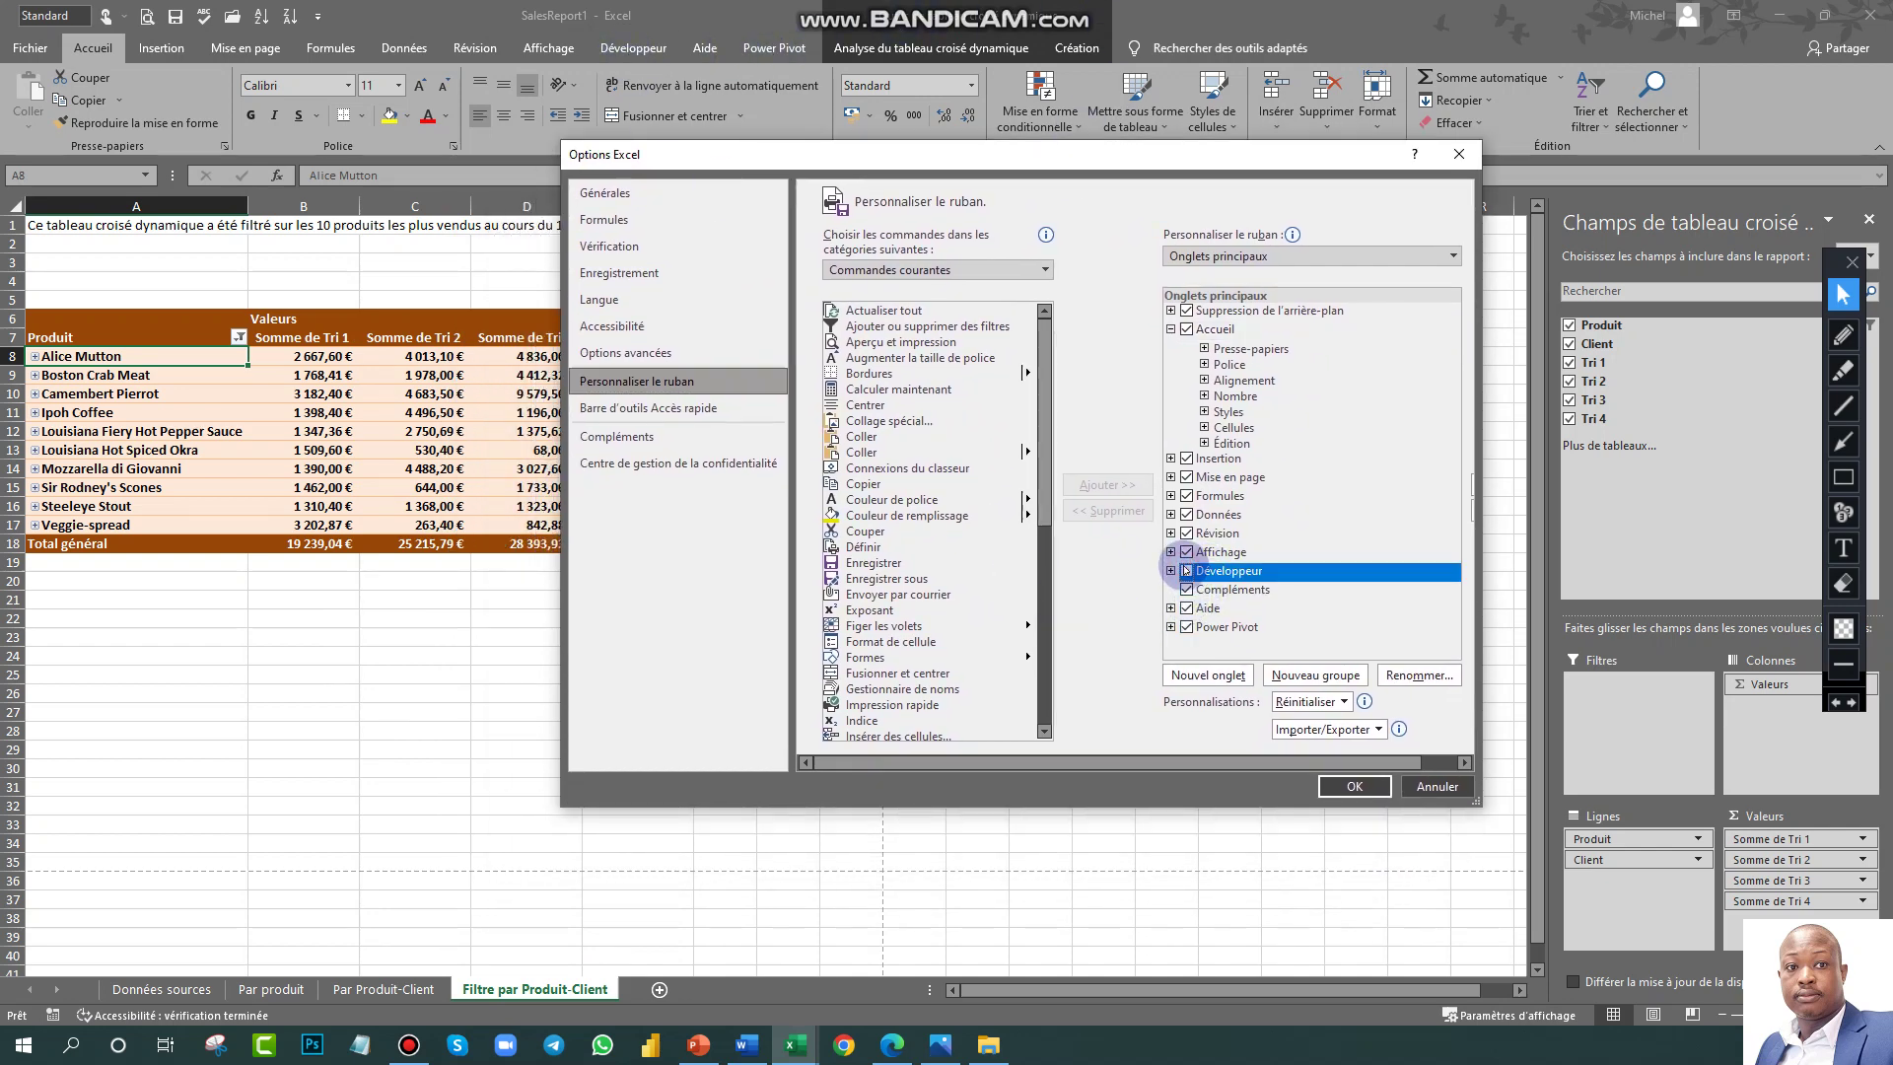
left_click(1186, 571)
left_click(1351, 788)
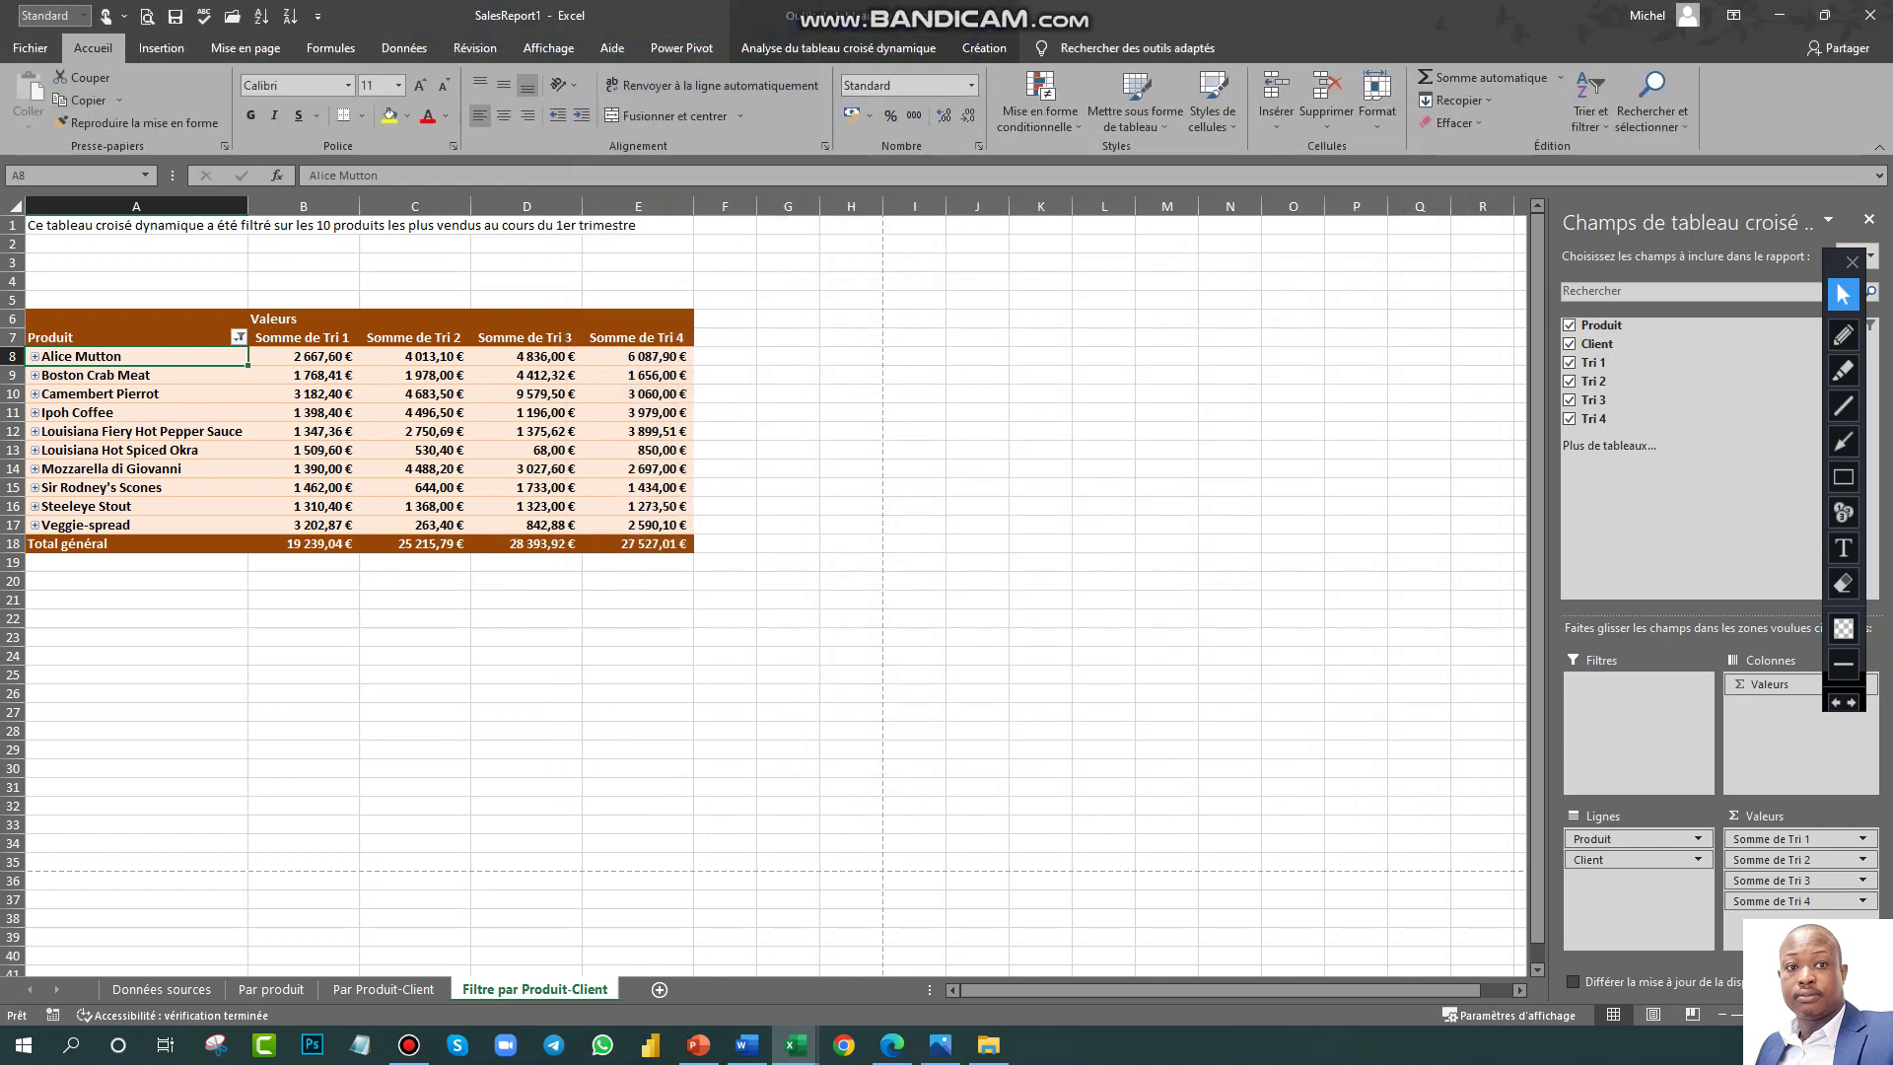
Step: Restore the Développeur tab through the ribbon customization options
left_click(29, 47)
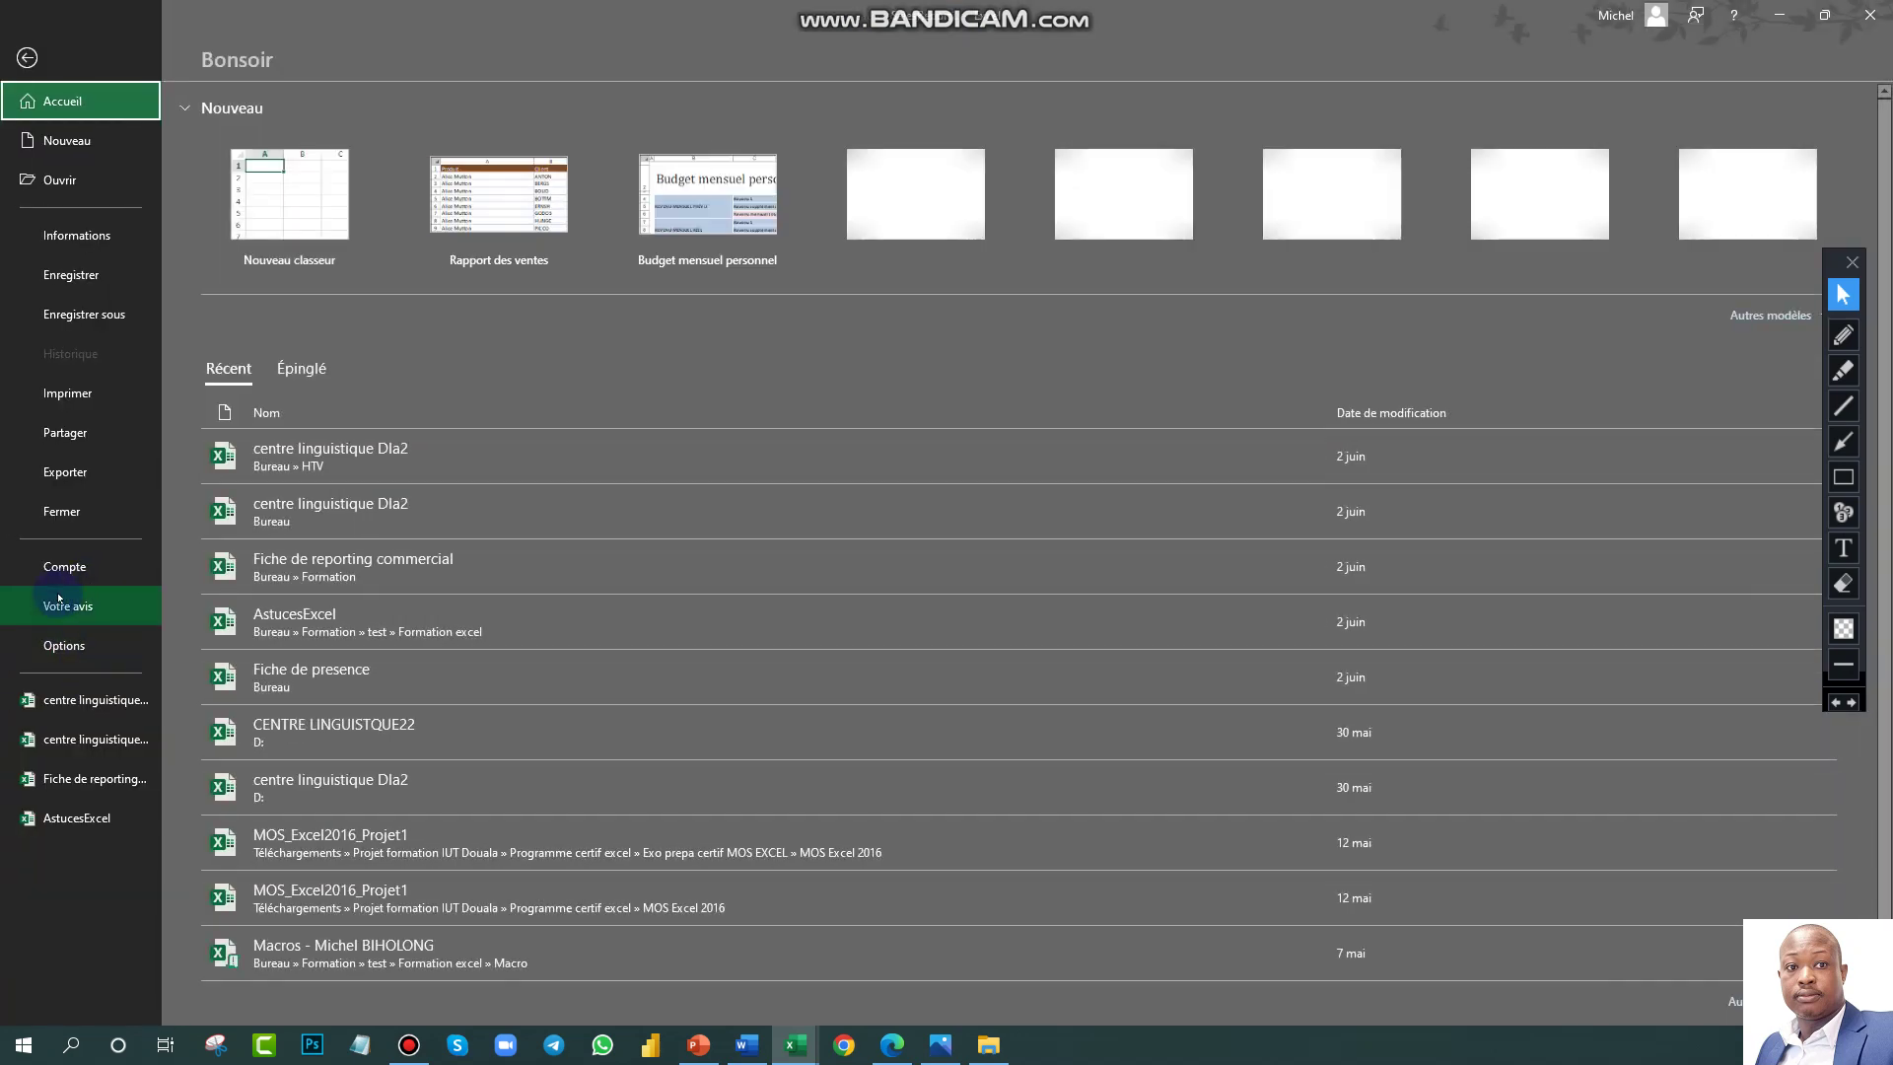
left_click(88, 658)
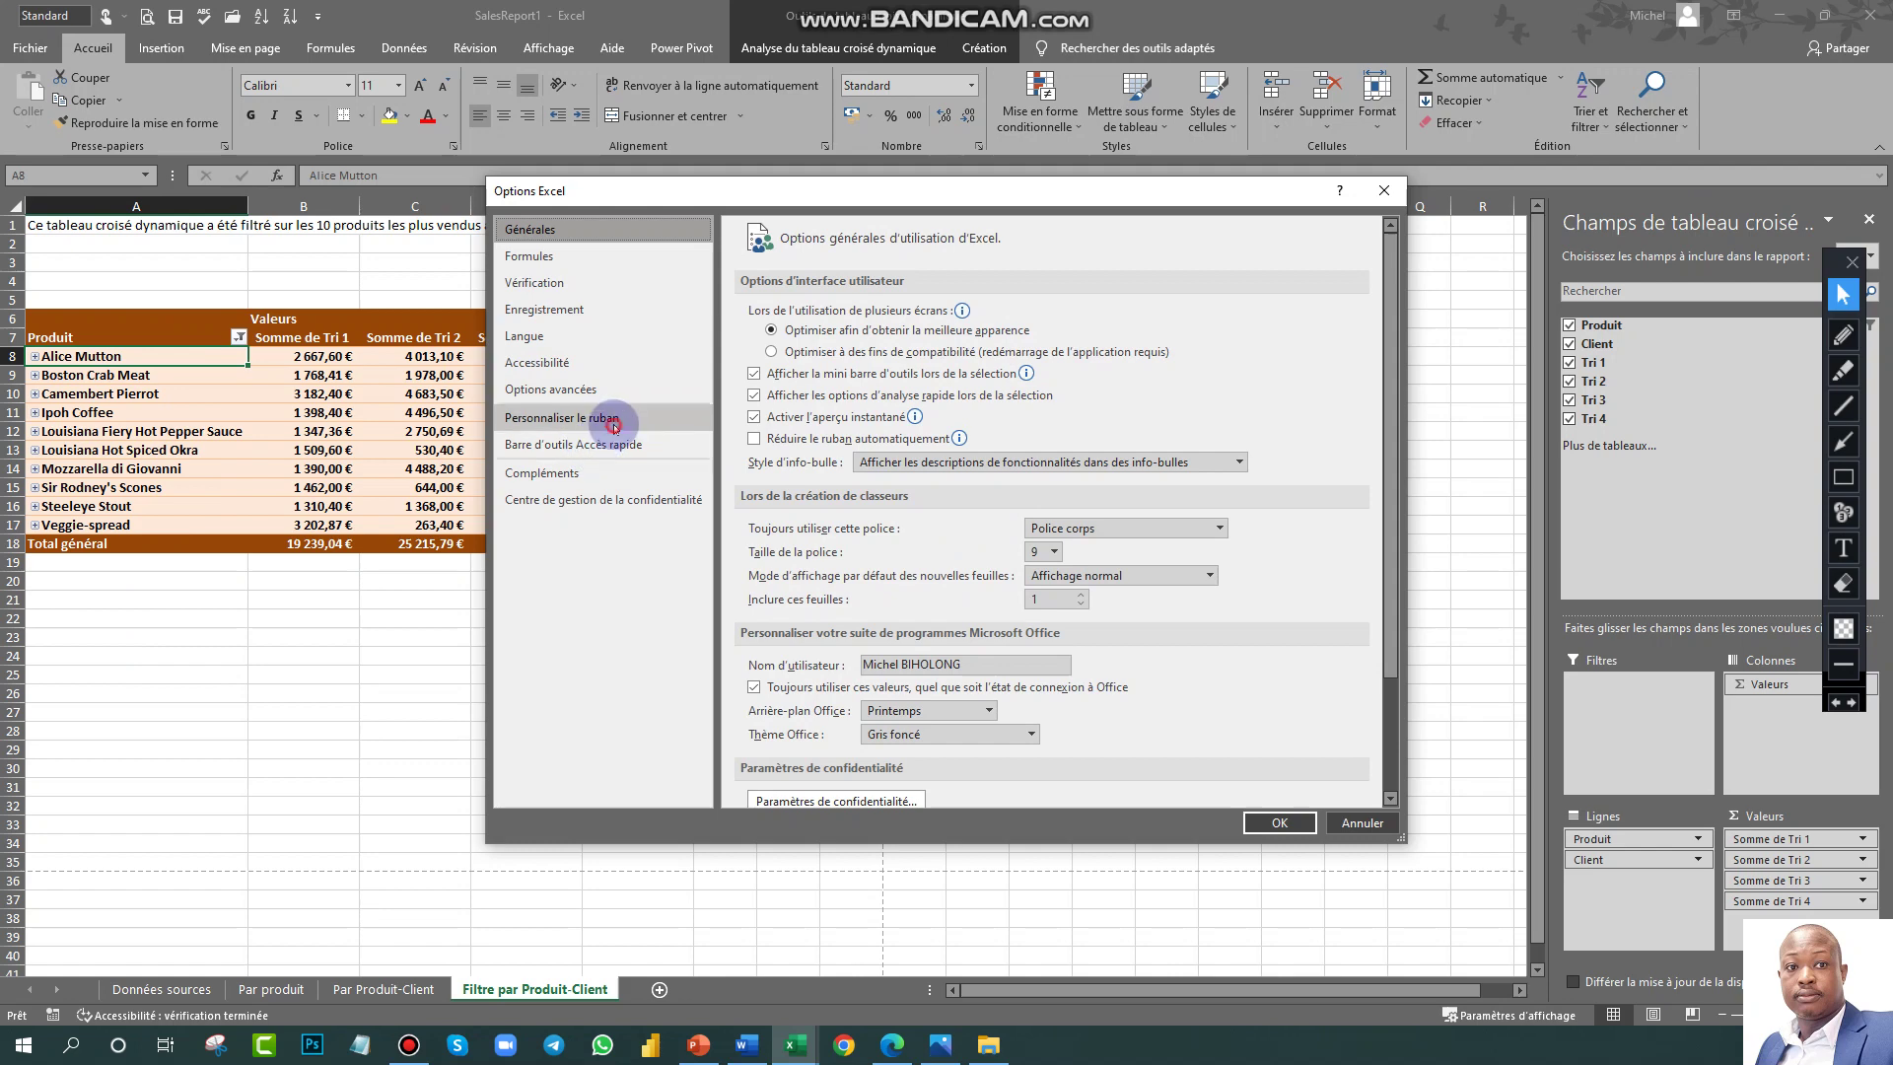
left_click(611, 417)
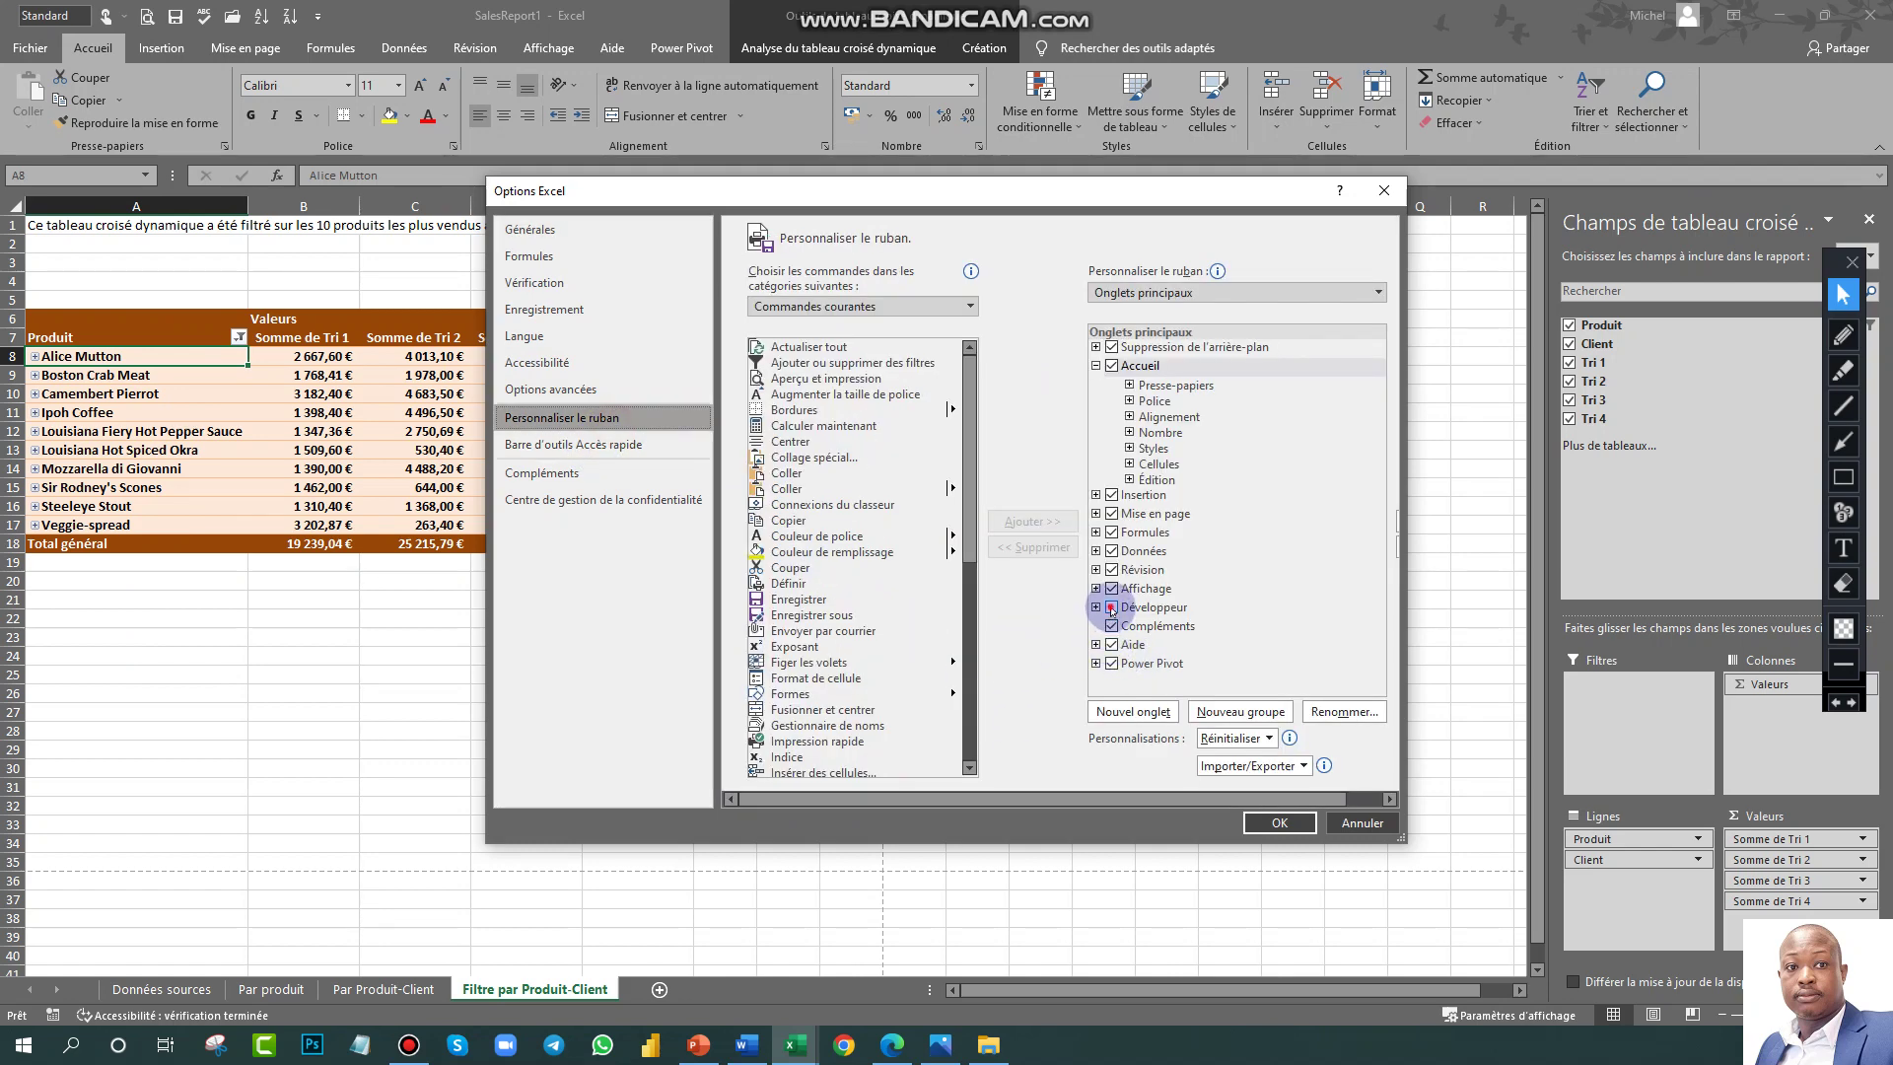
left_click(1111, 607)
left_click(1278, 822)
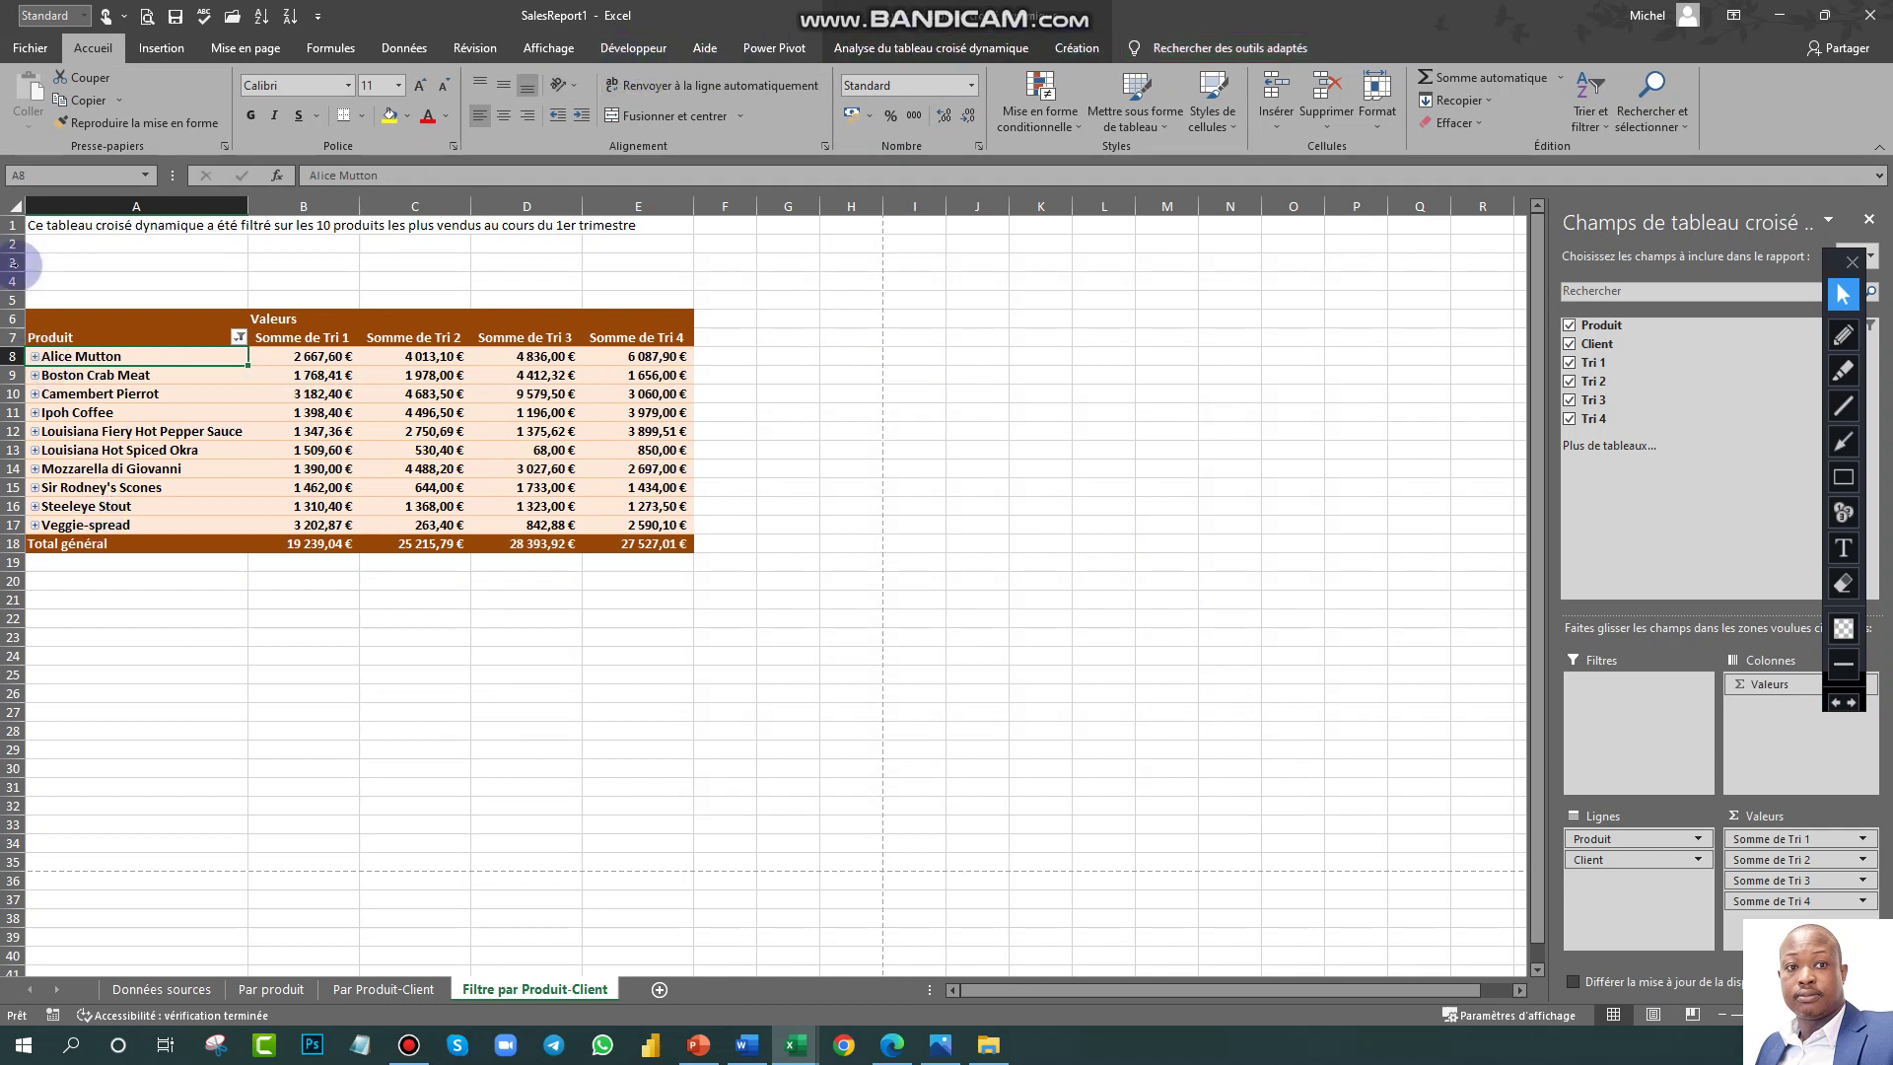
Step: Examine the recent files, then the add-ins, Trust Center and general settings in the Excel options, and close them unchanged
left_click(33, 49)
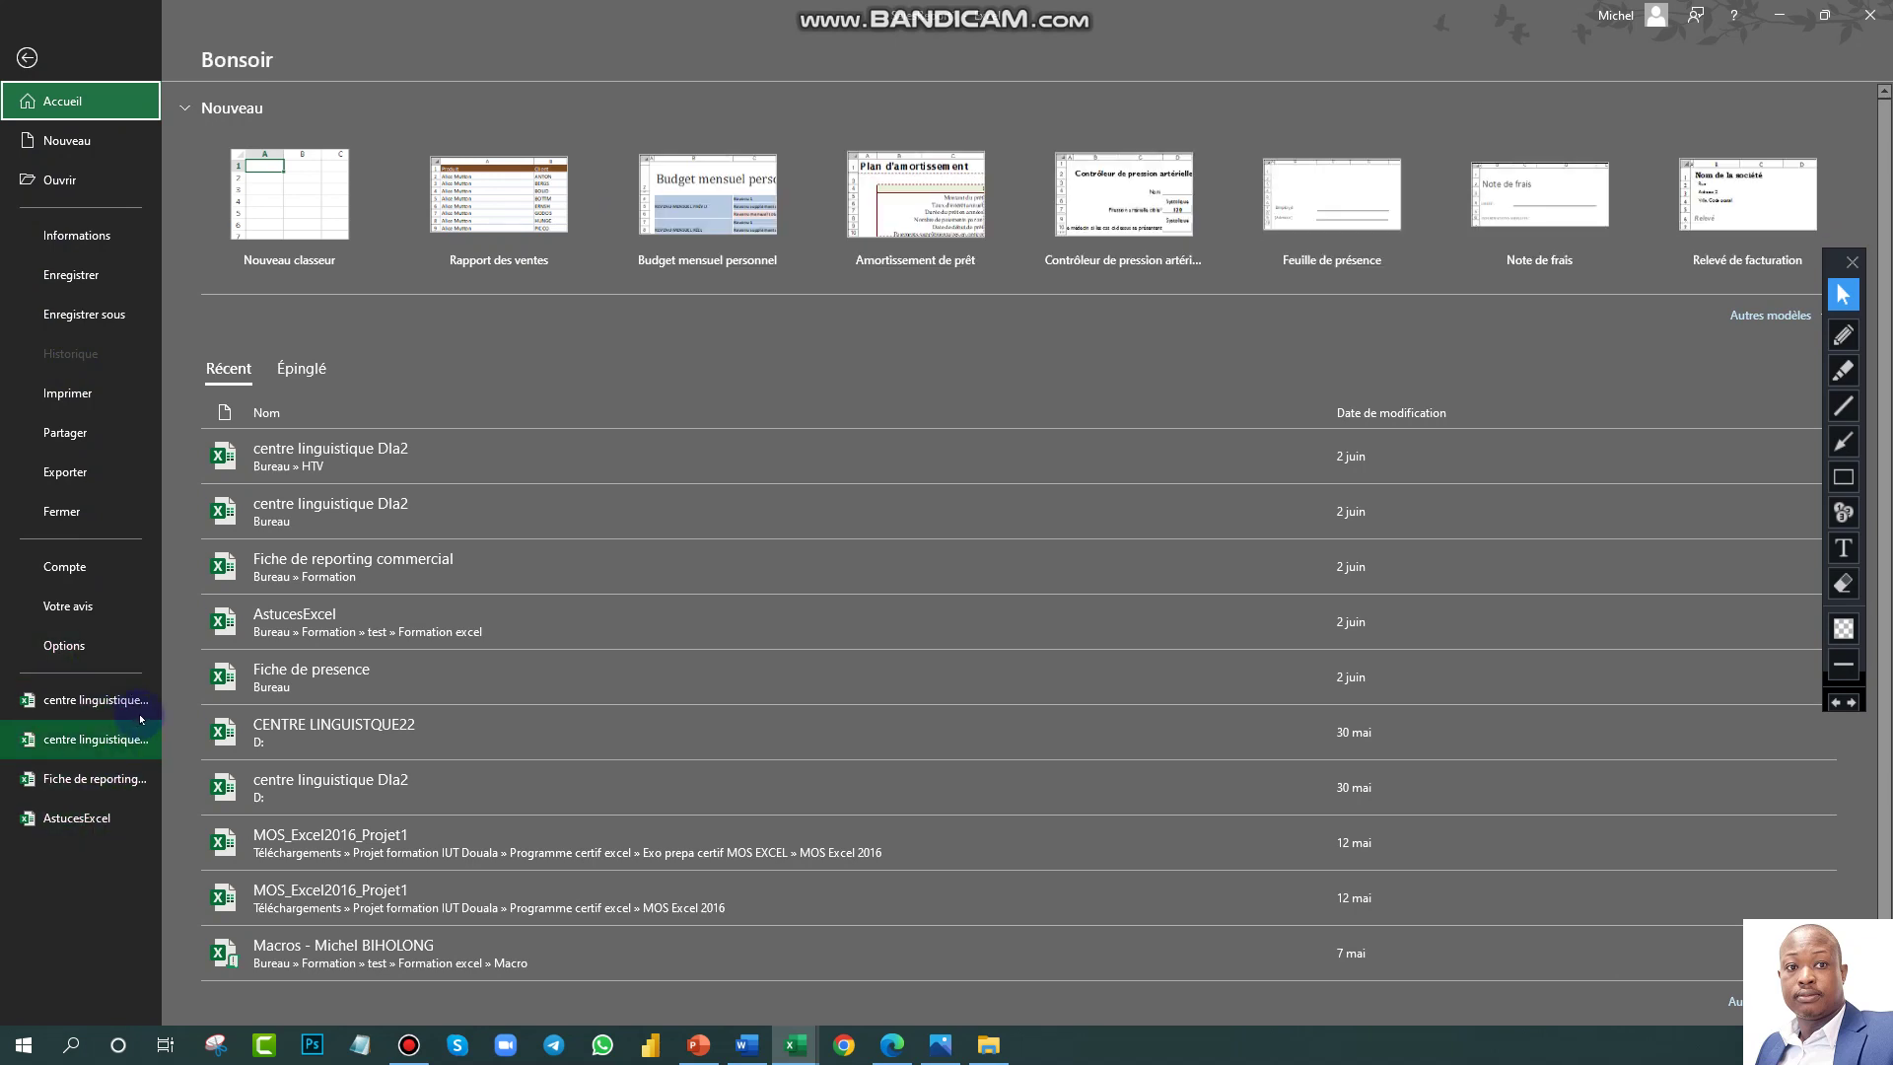
scroll(253, 798, "down", 1)
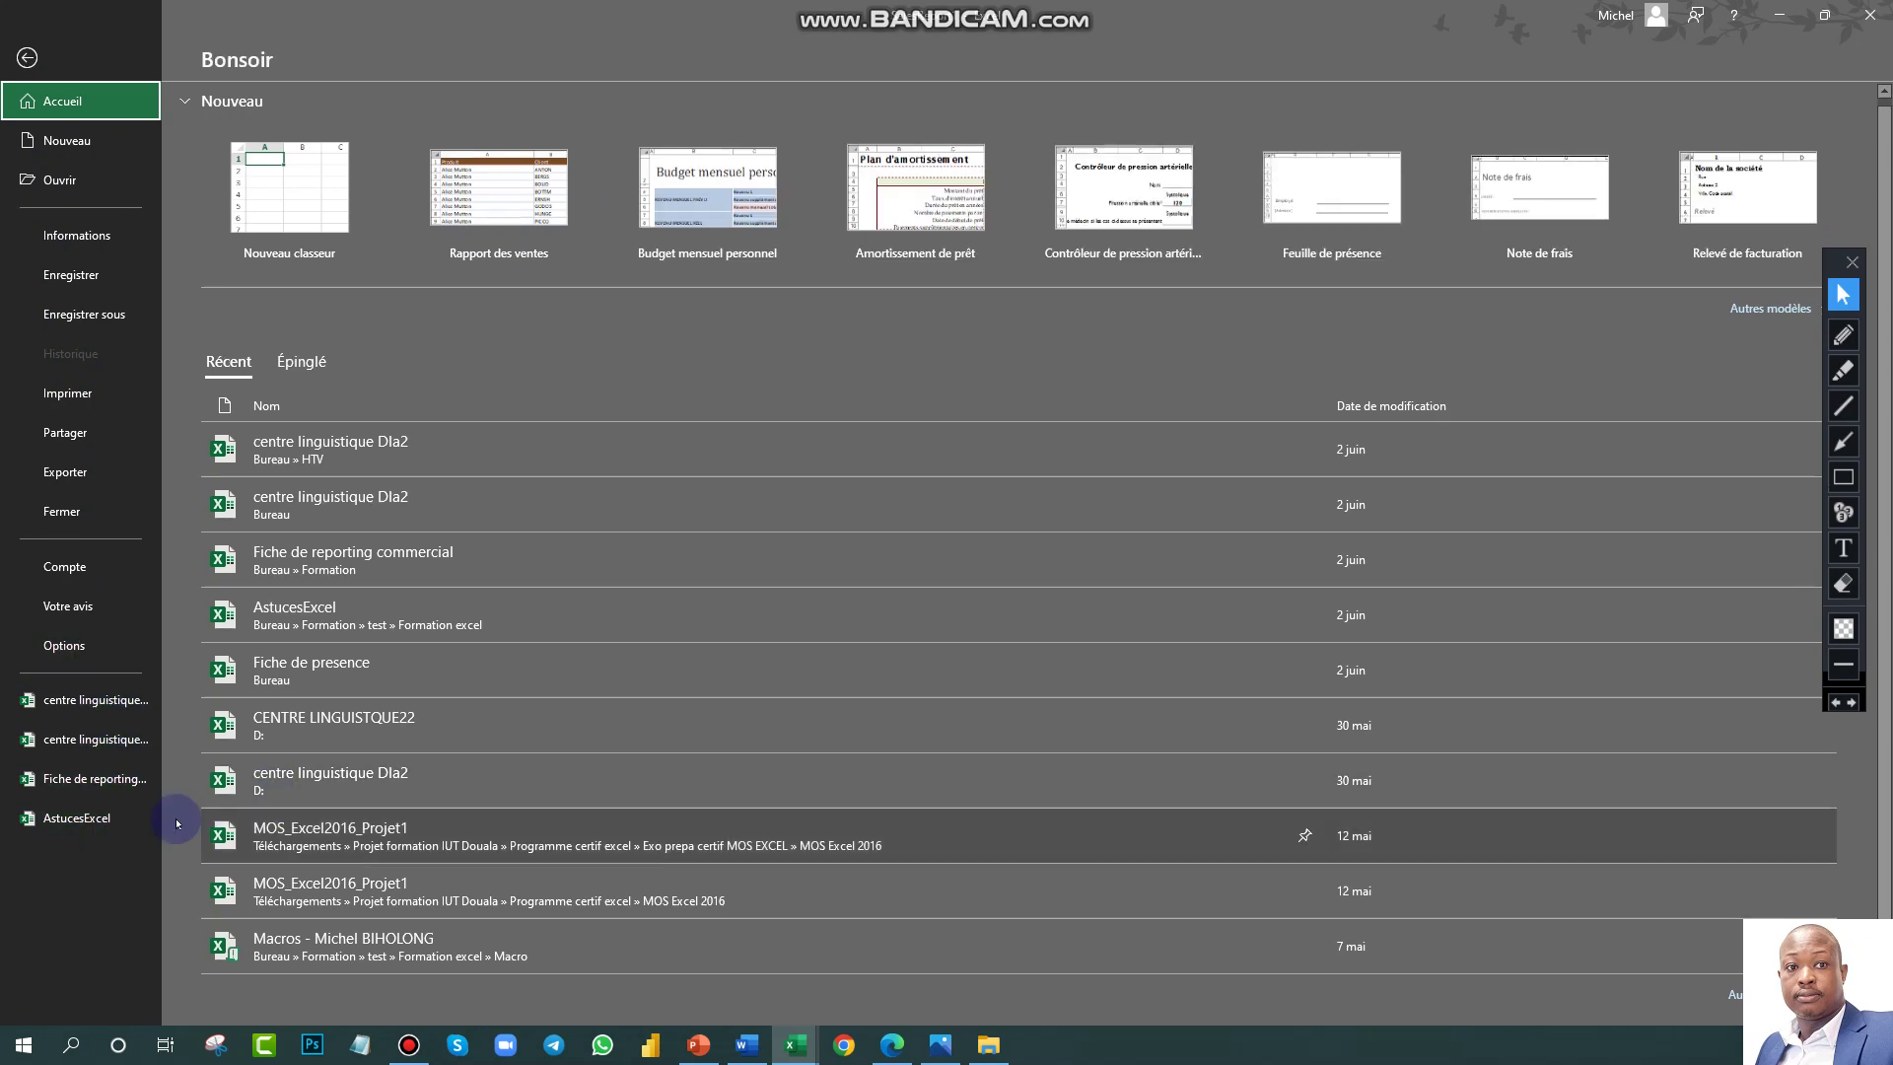
left_click(67, 646)
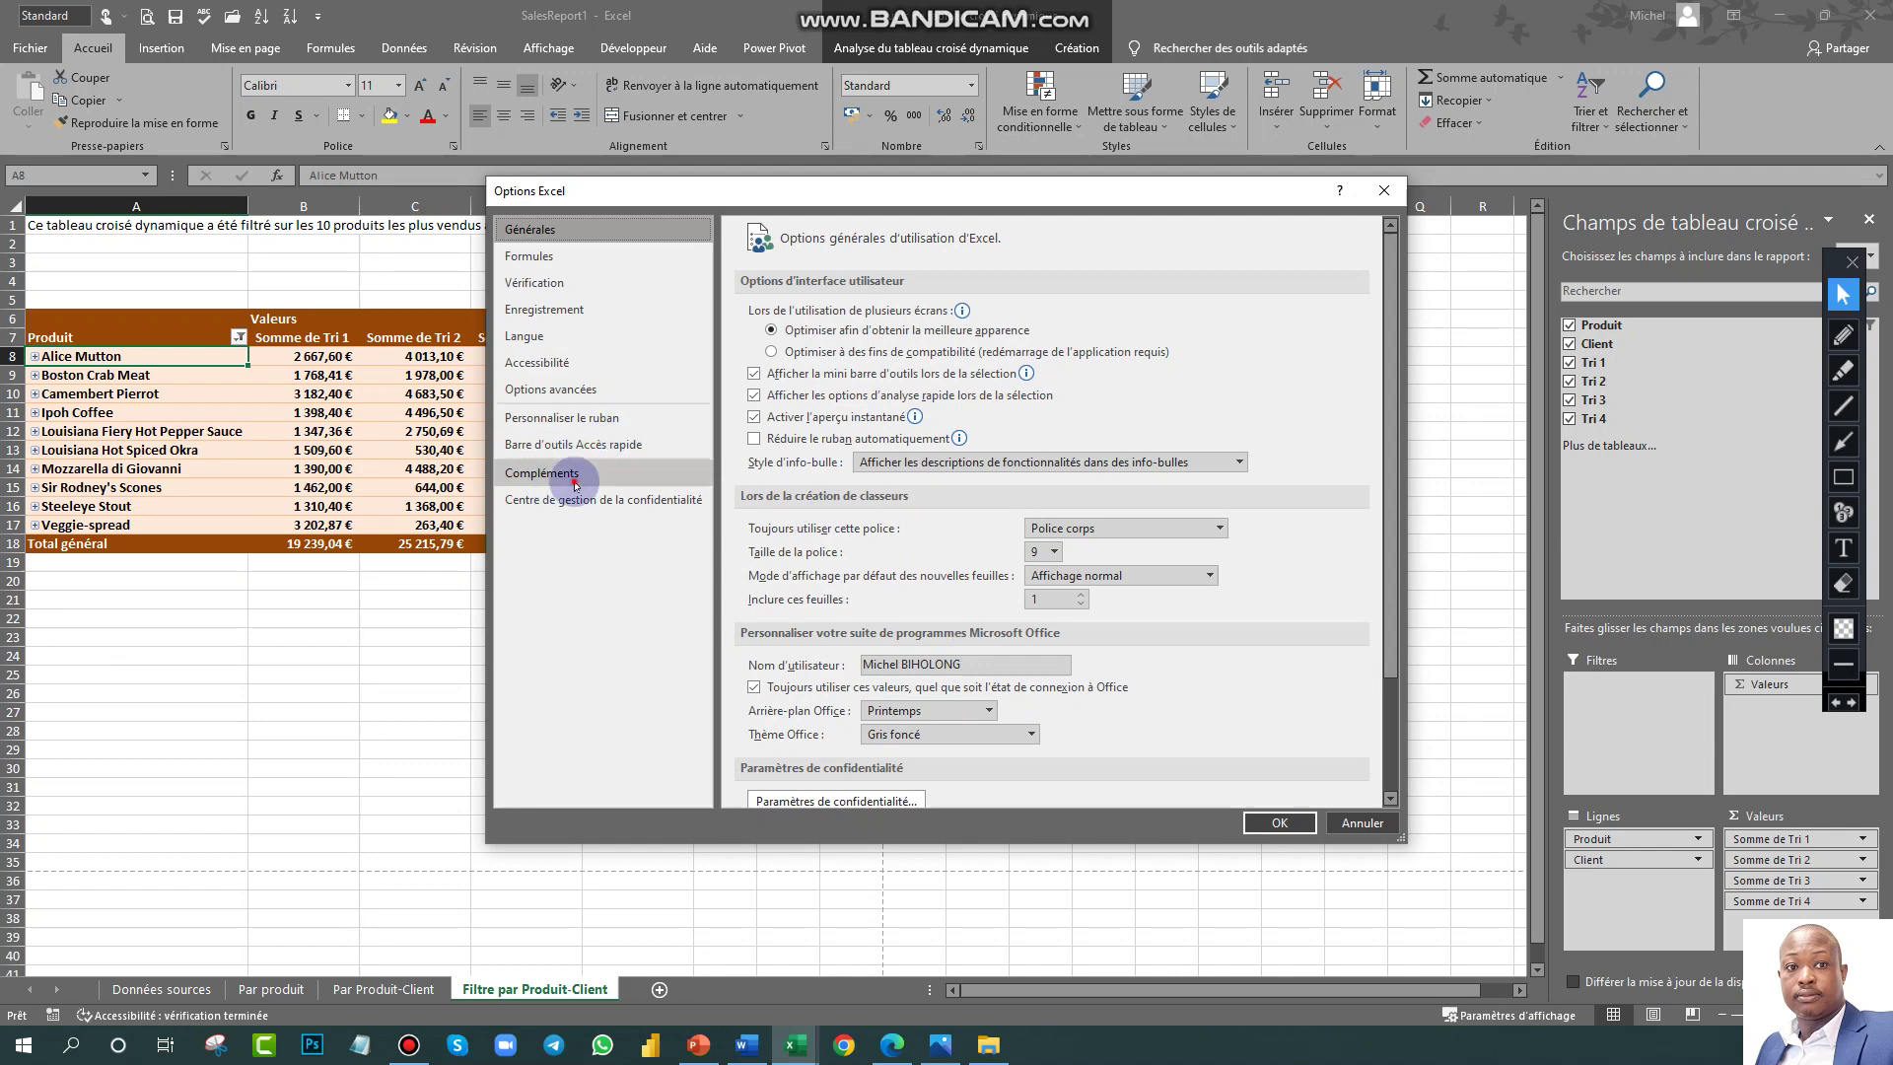
left_click(570, 485)
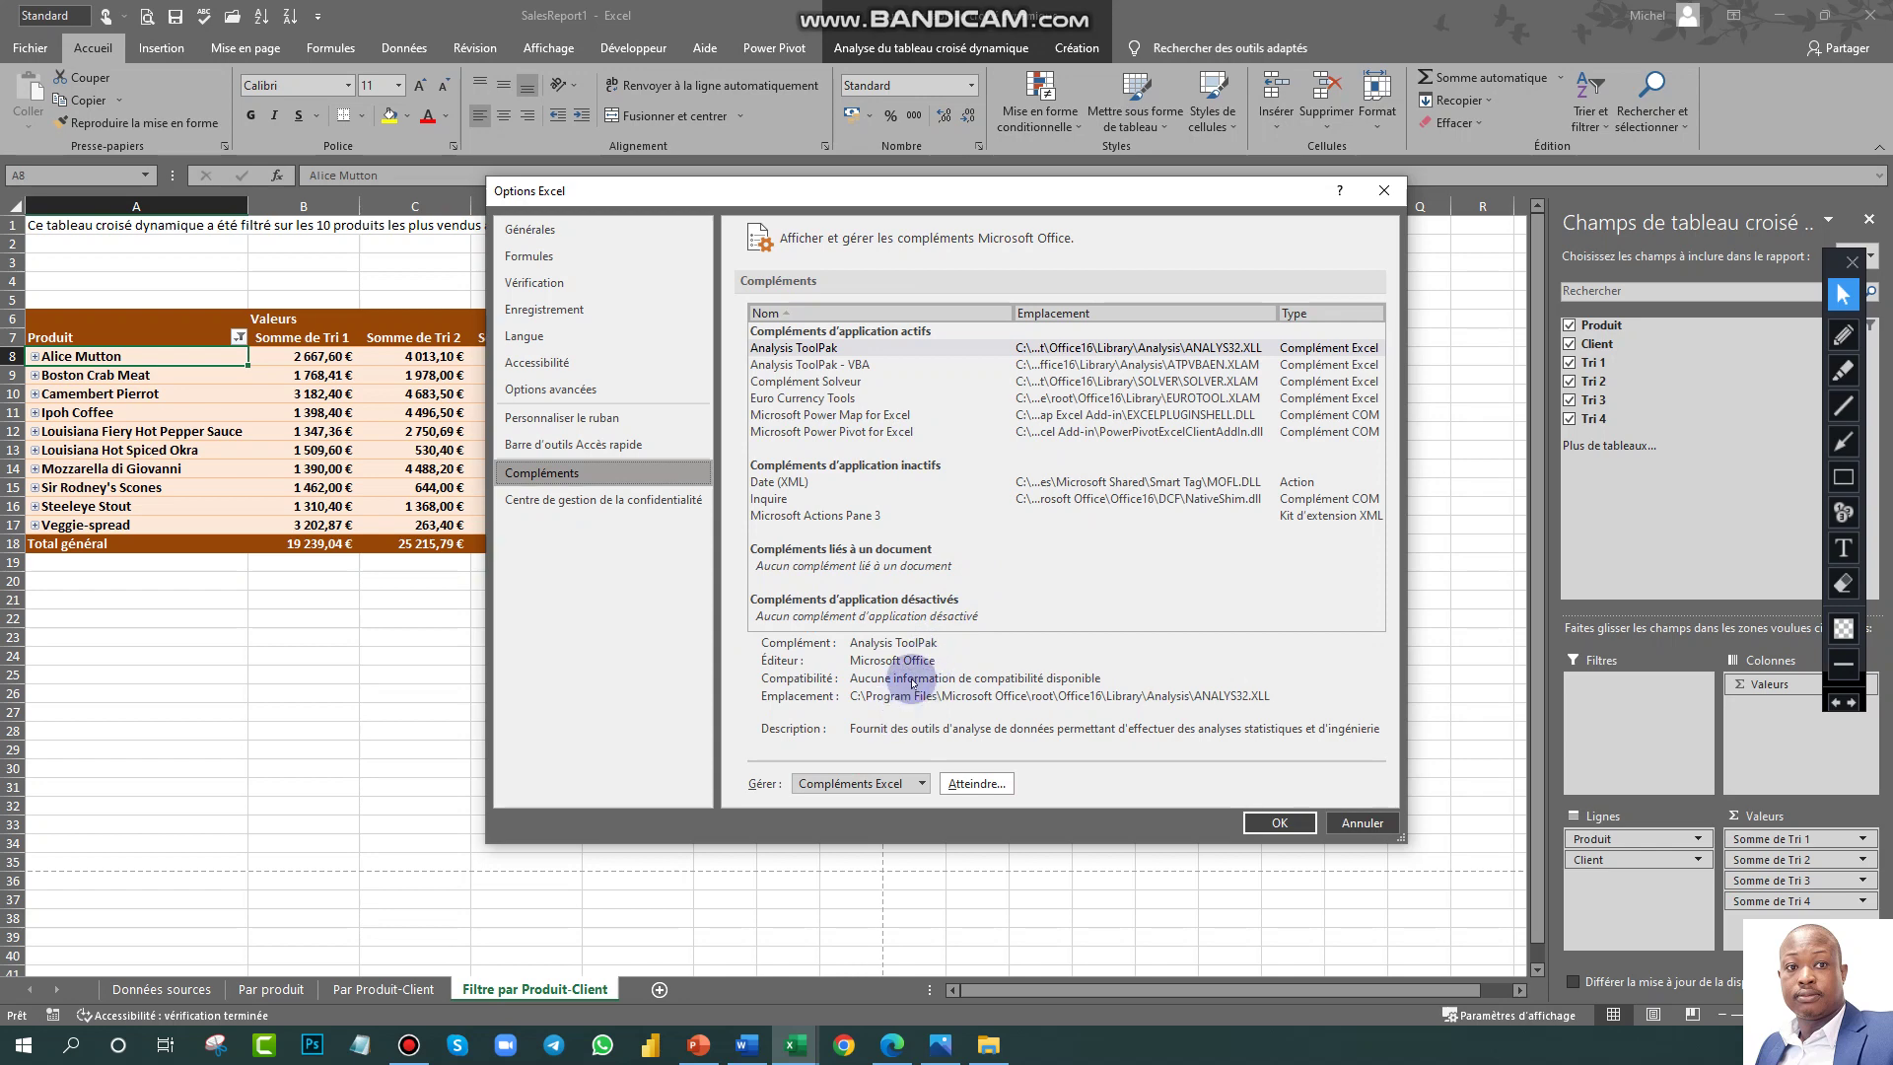
left_click(592, 502)
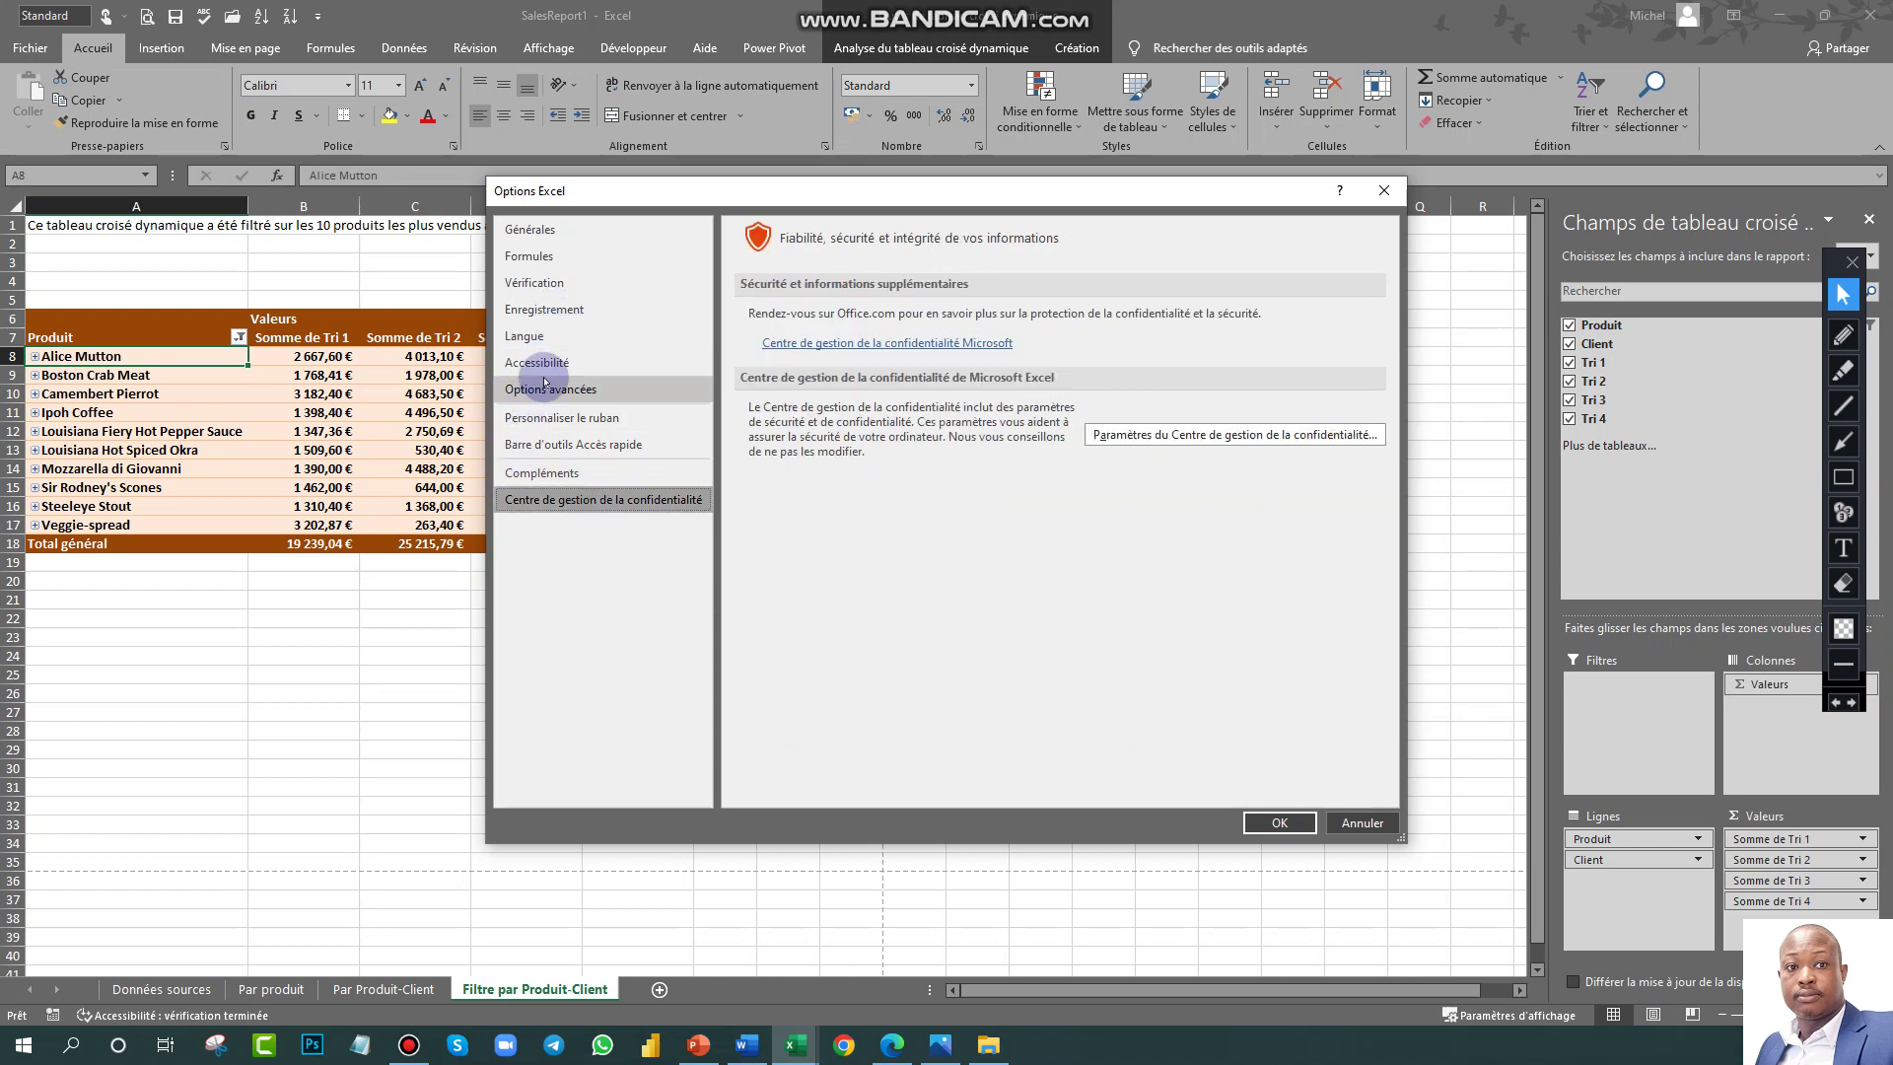
left_click(548, 373)
left_click(611, 231)
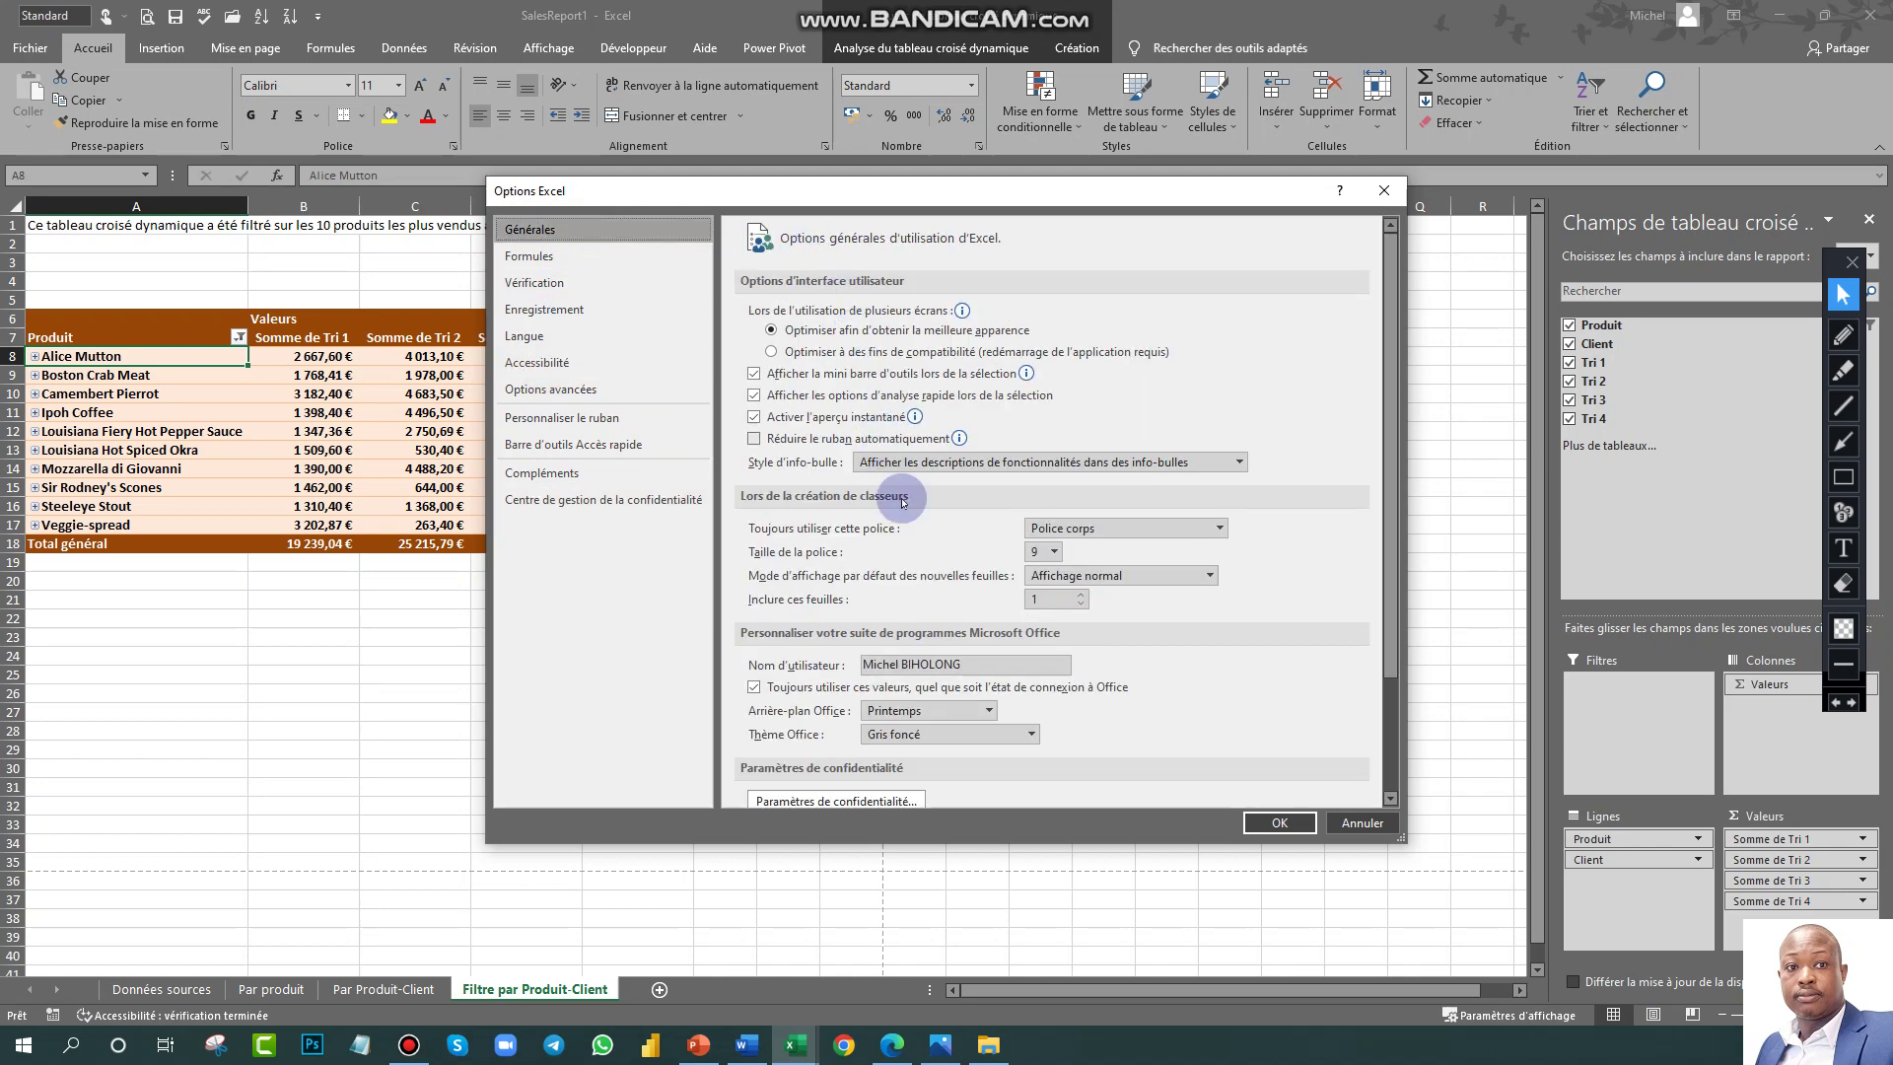
scroll(931, 516, "down", 3)
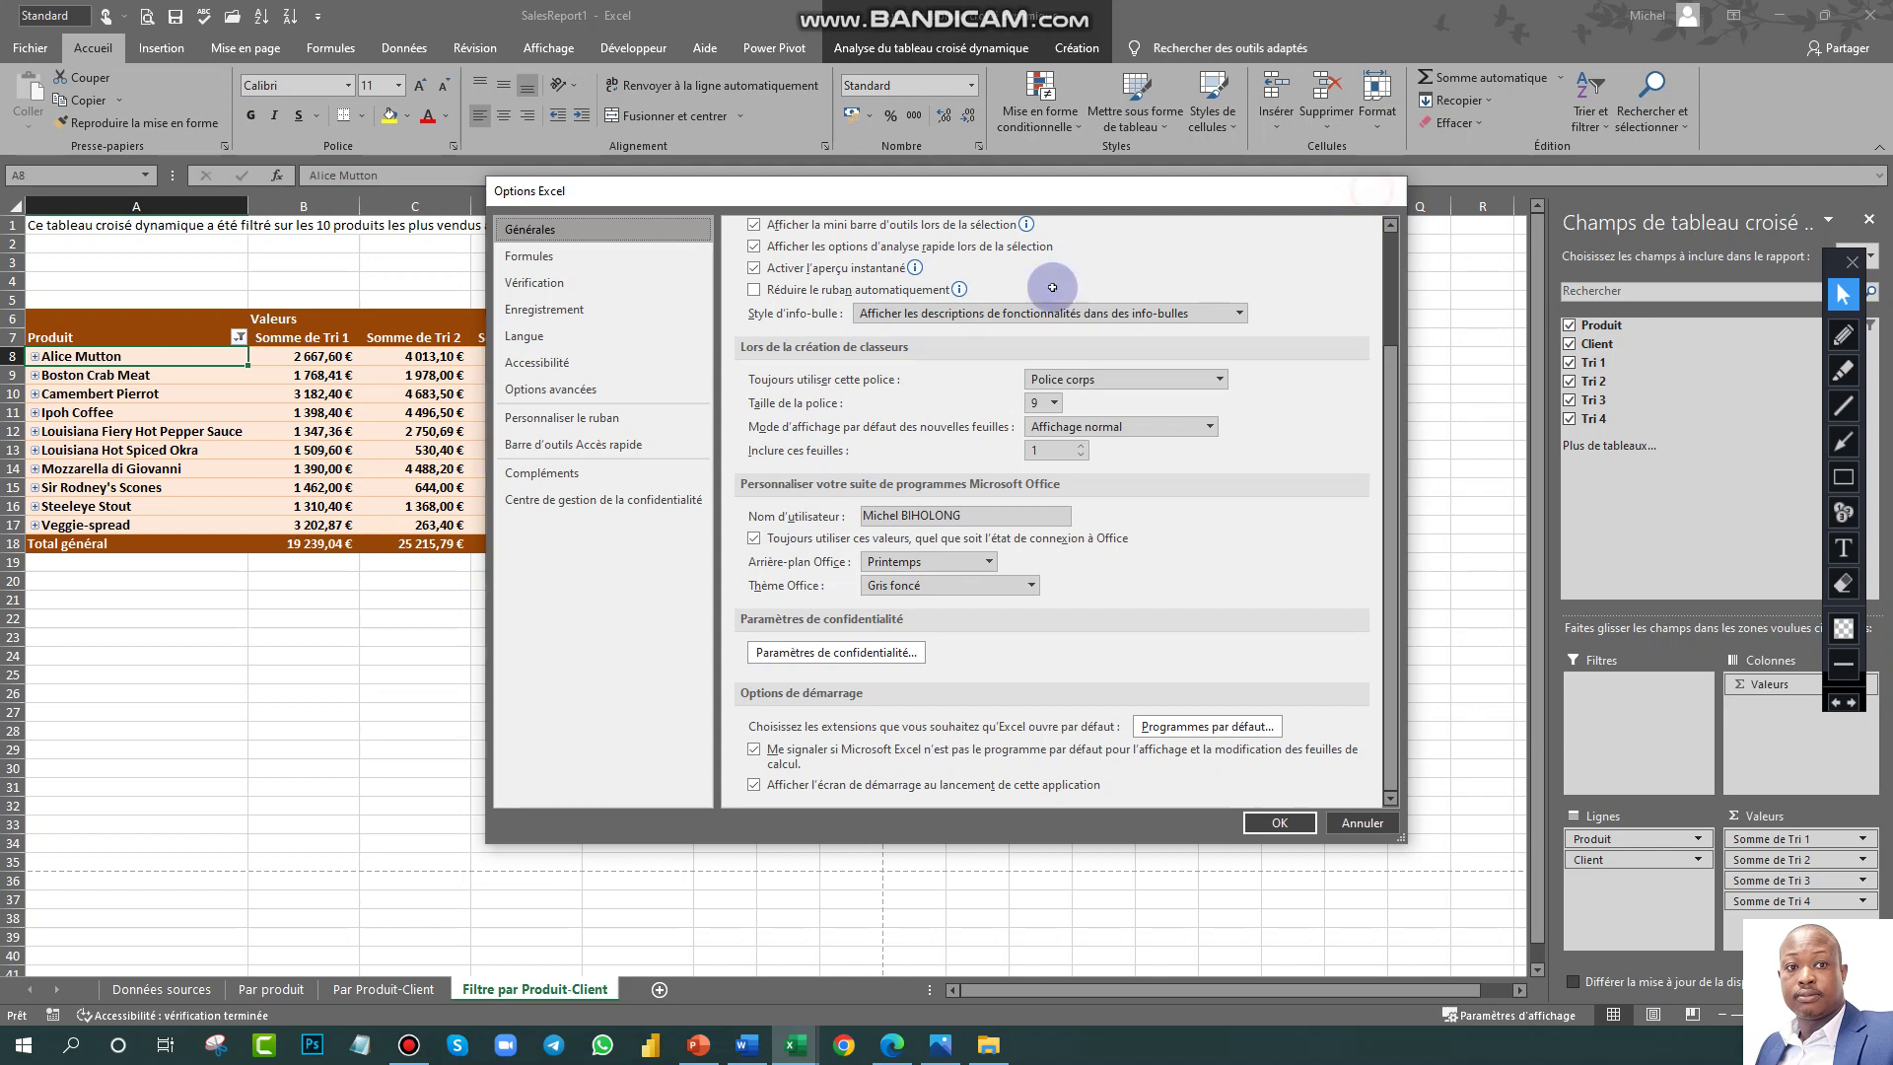
left_click(1373, 197)
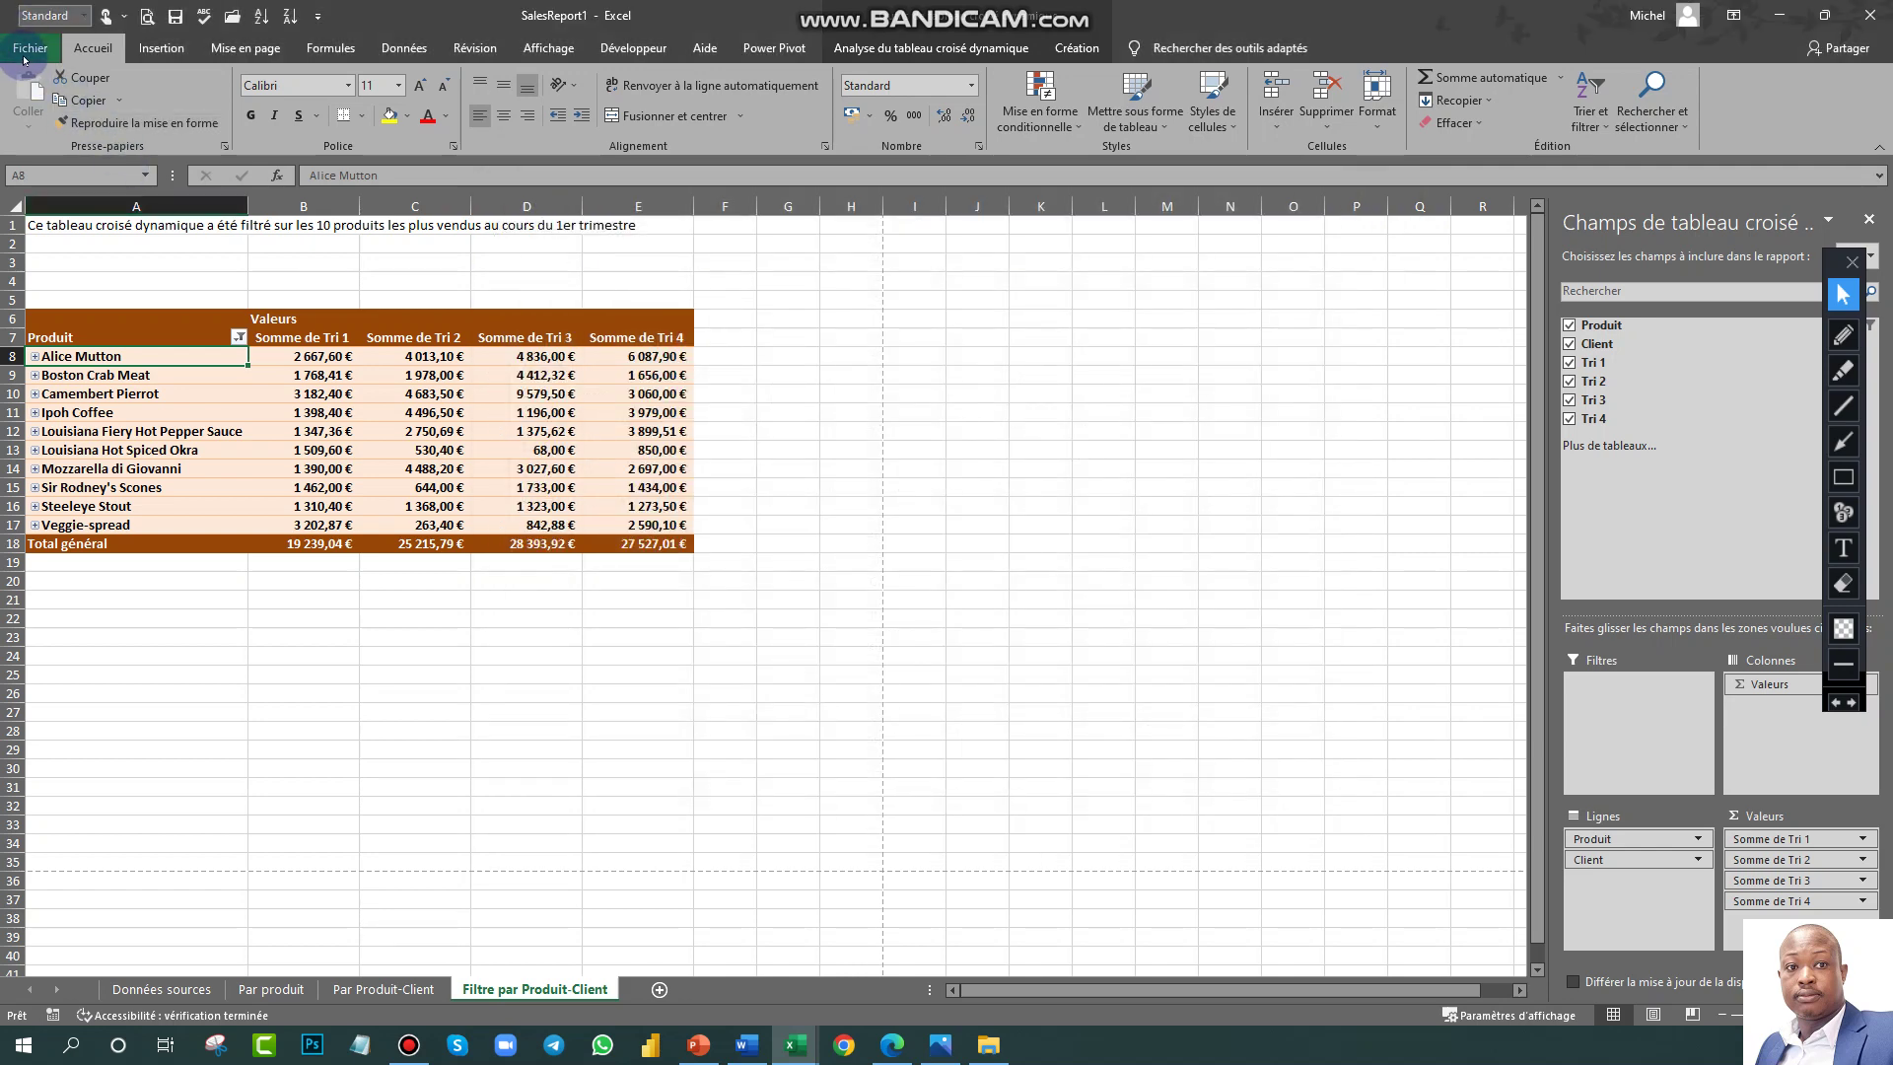
Step: Create a workbook from the Budget mensuel personnel template and dismiss the Office licence notice
left_click(24, 56)
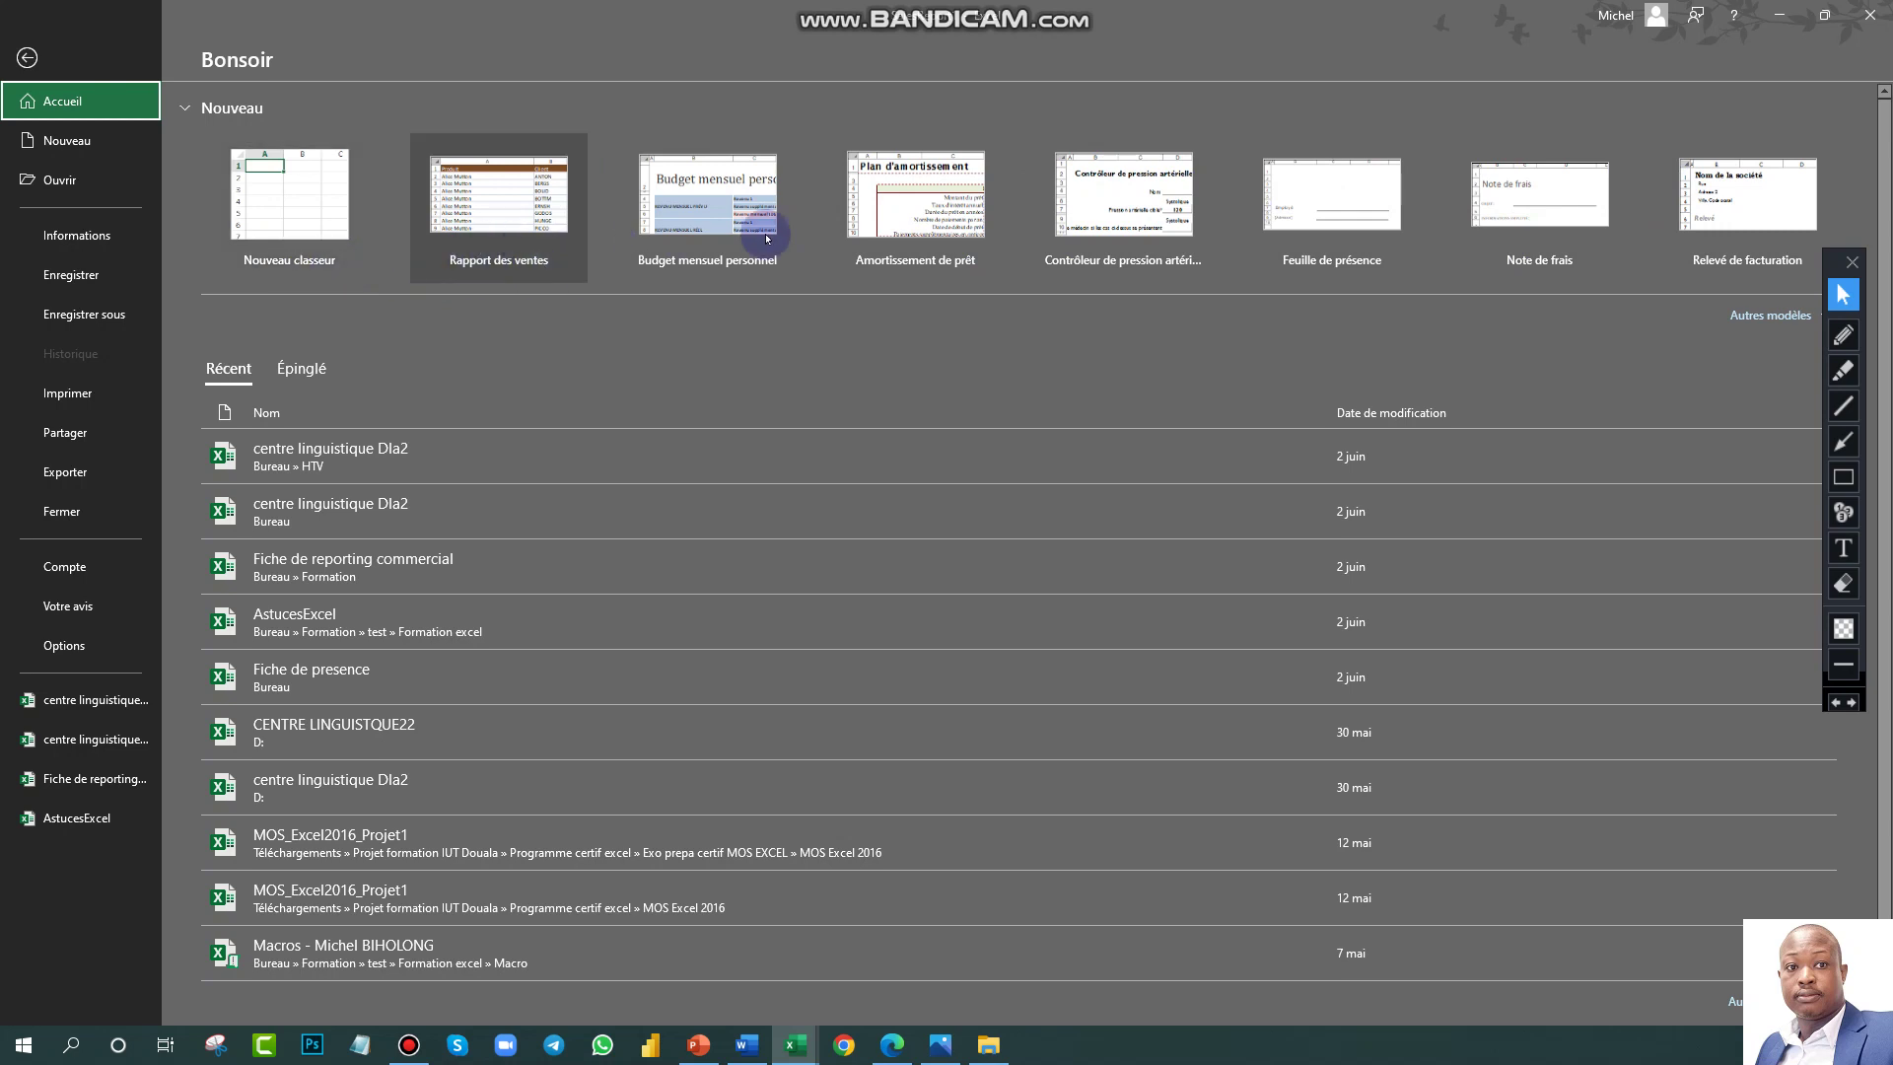
left_click(738, 253)
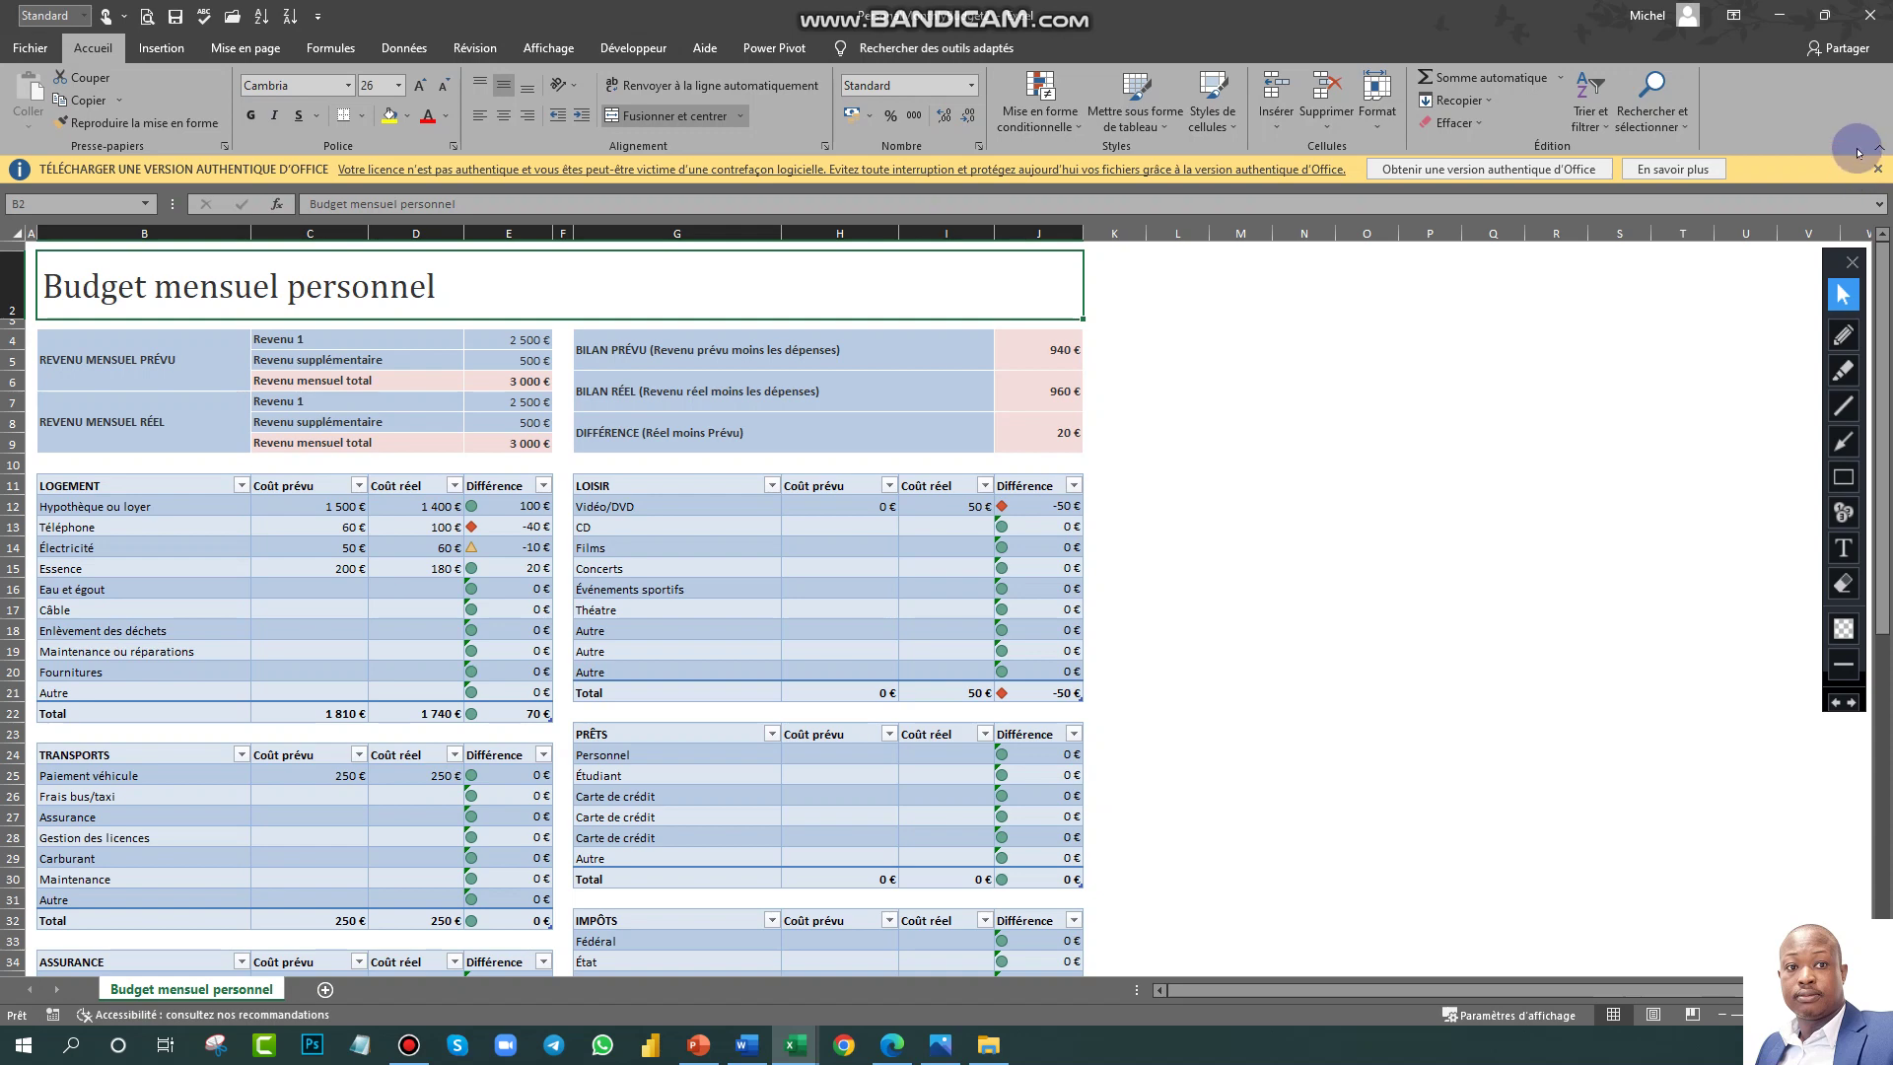
left_click(1875, 168)
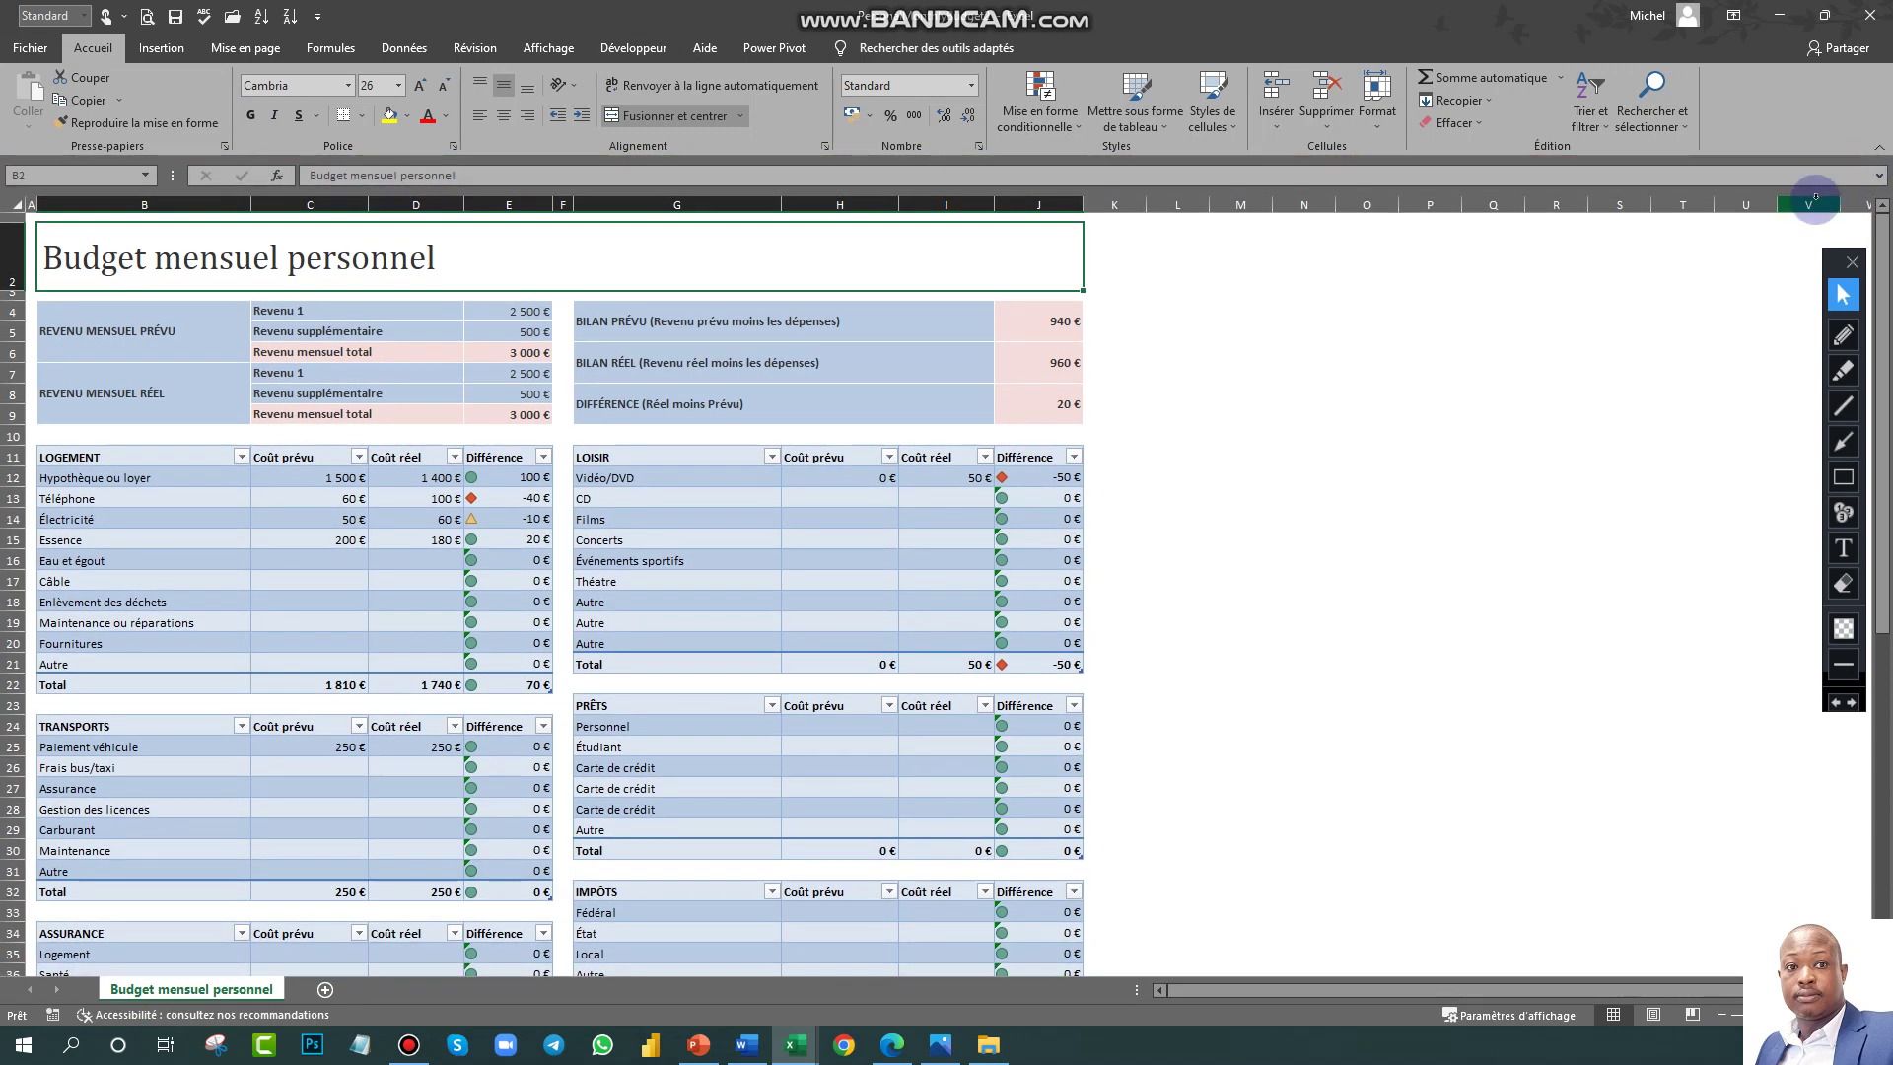